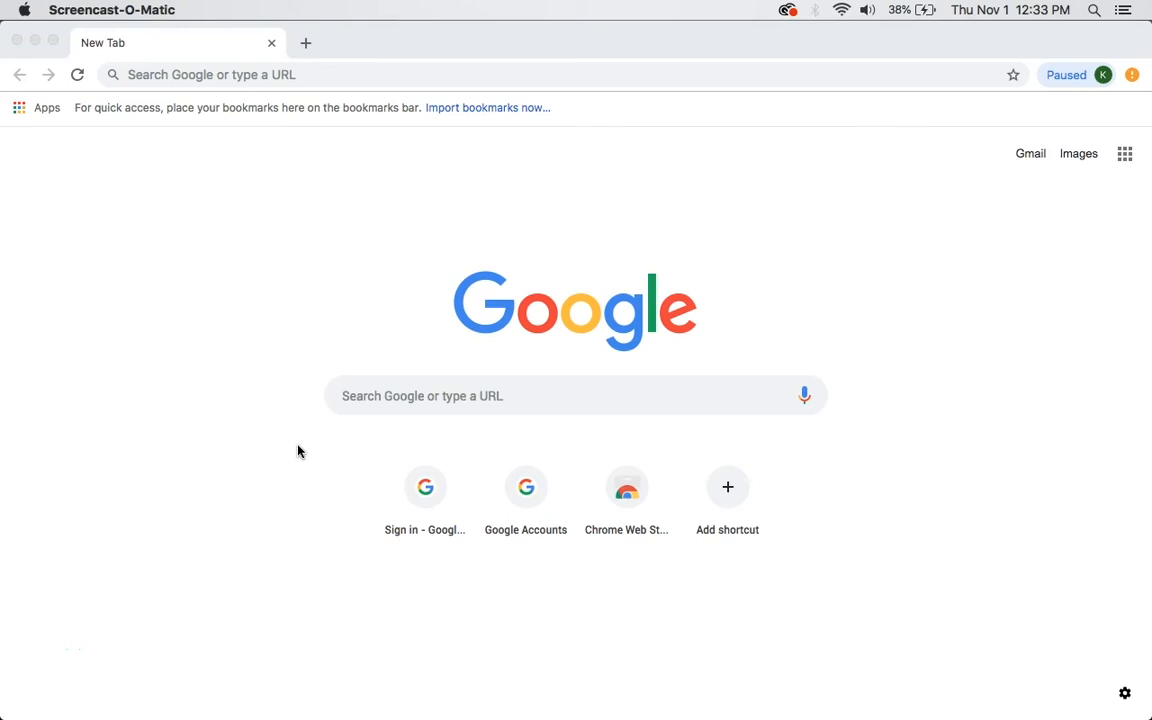
- Open Gmail's sign-in page, sign in to the Google account with the account password, and decline the offer to make Google work better
{"action": "left_click", "coordinate": [1031, 155]}
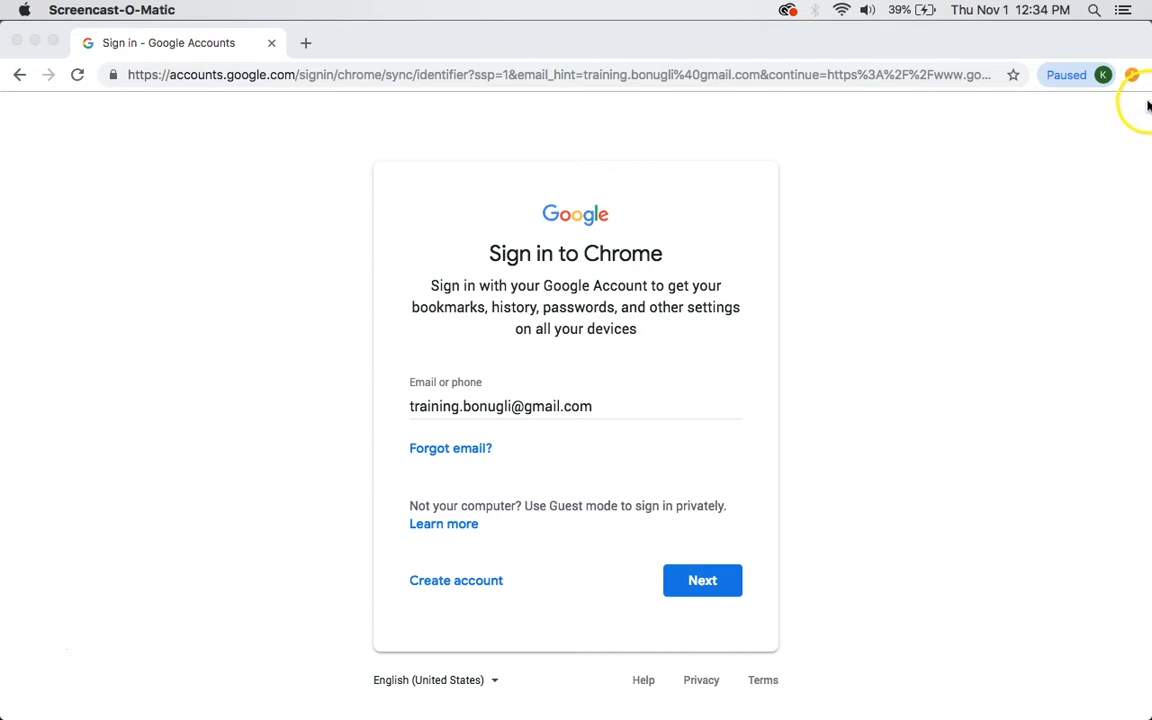
{"action": "left_click", "coordinate": [712, 584]}
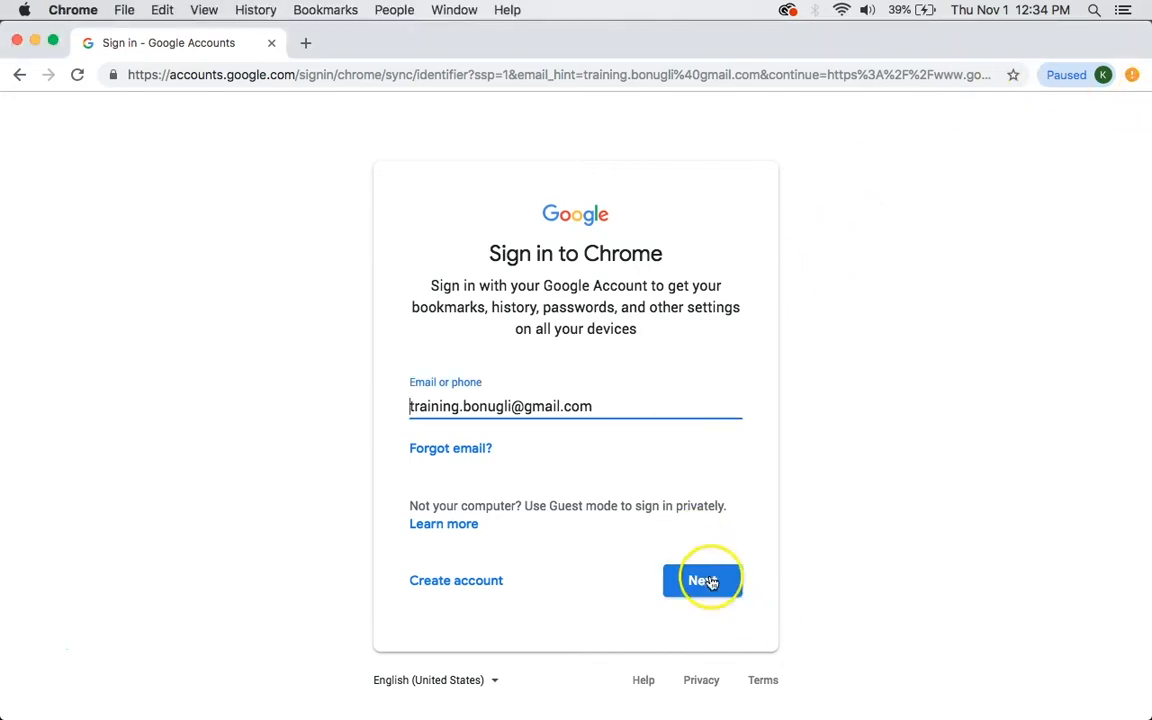
{"action": "type", "text": "********"}
{"action": "key", "text": "Return"}
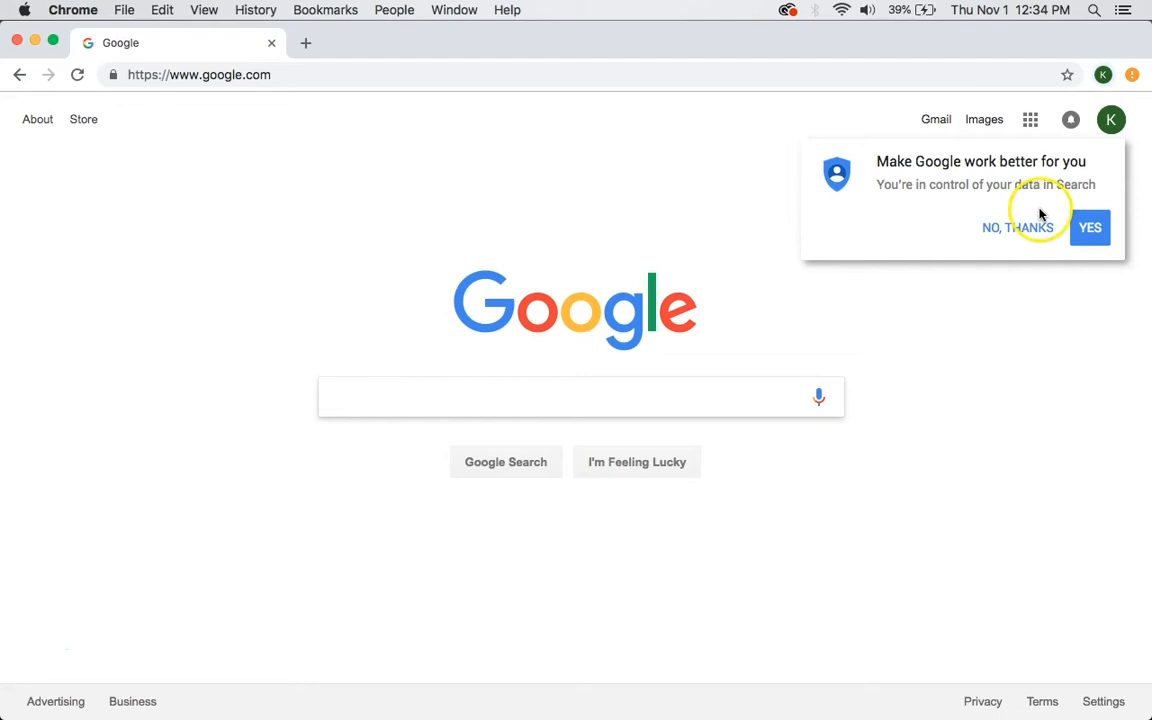
{"action": "left_click", "coordinate": [1025, 237]}
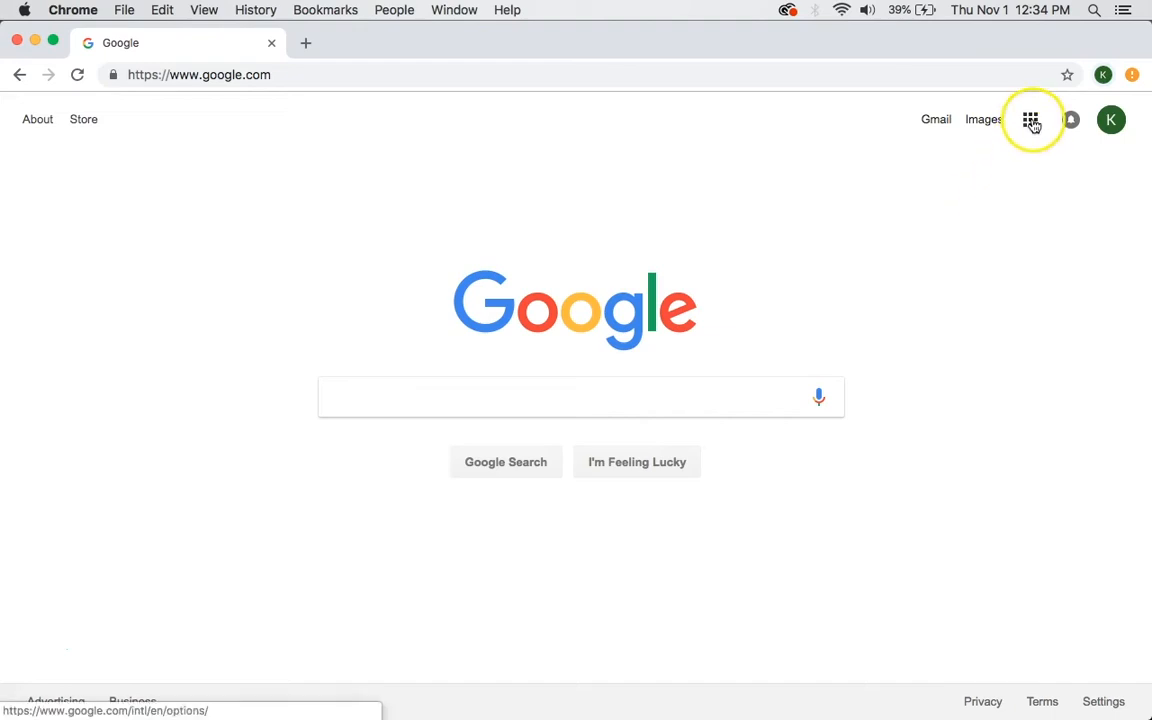
- Go to forms.google.com to open Google Forms
{"action": "left_click", "coordinate": [787, 80]}
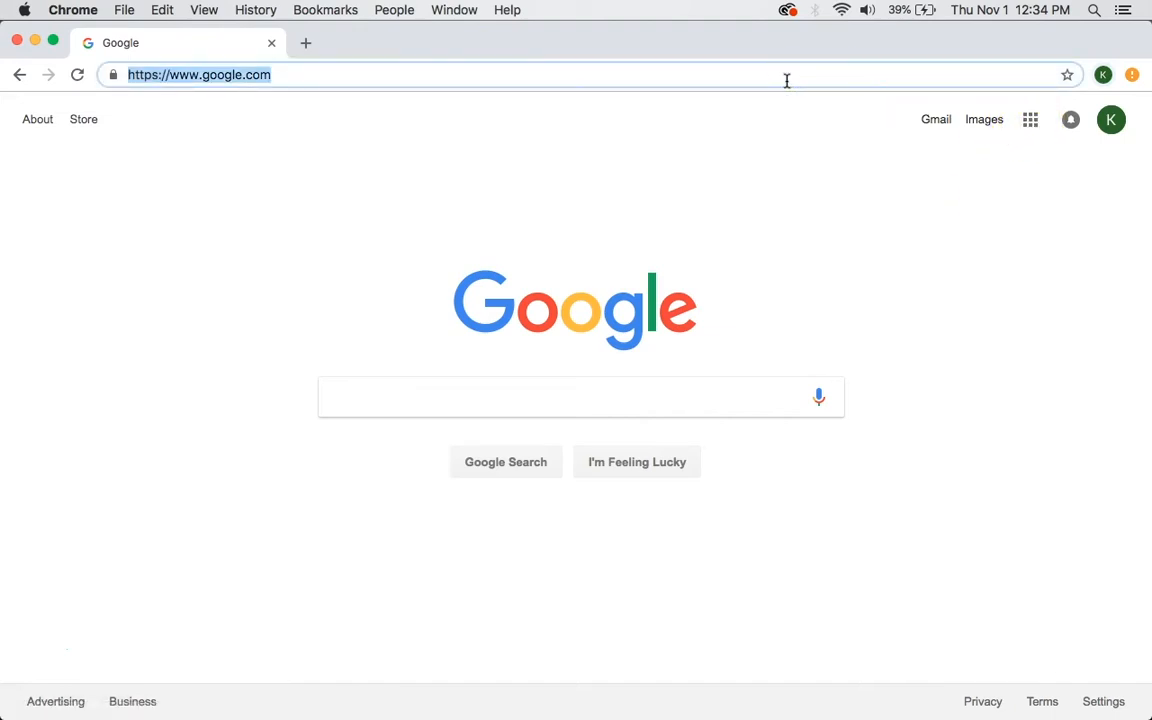
{"action": "type", "text": "form"}
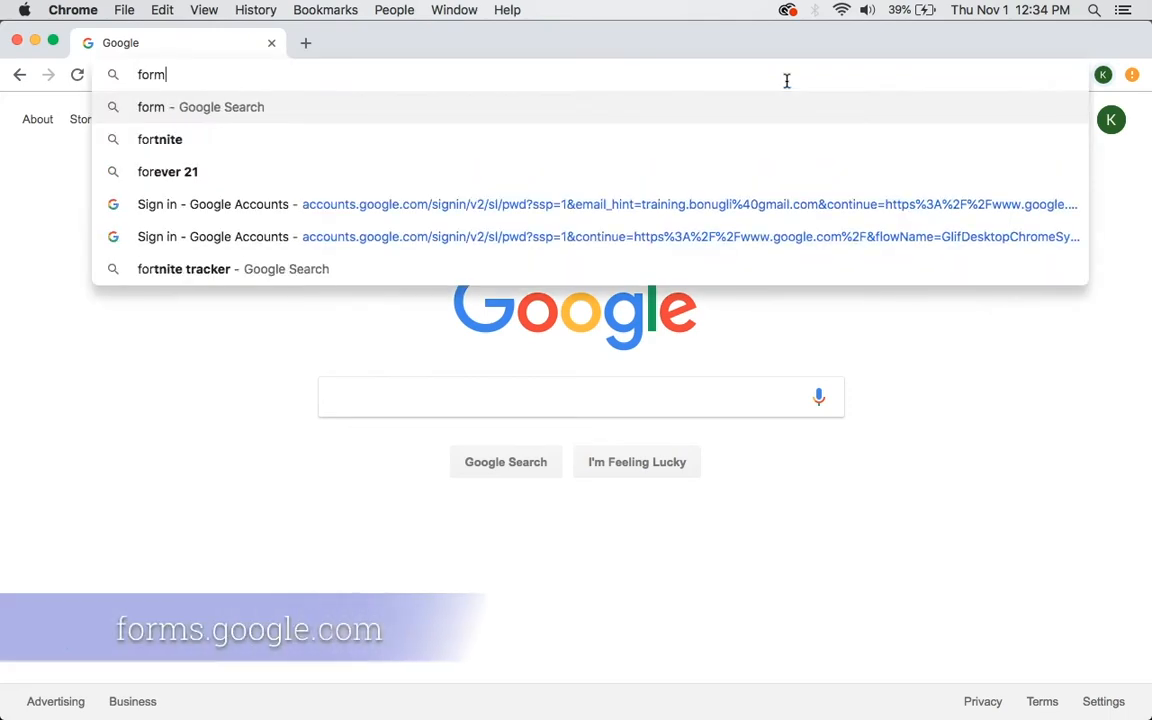
{"action": "type", "text": "s.google.com"}
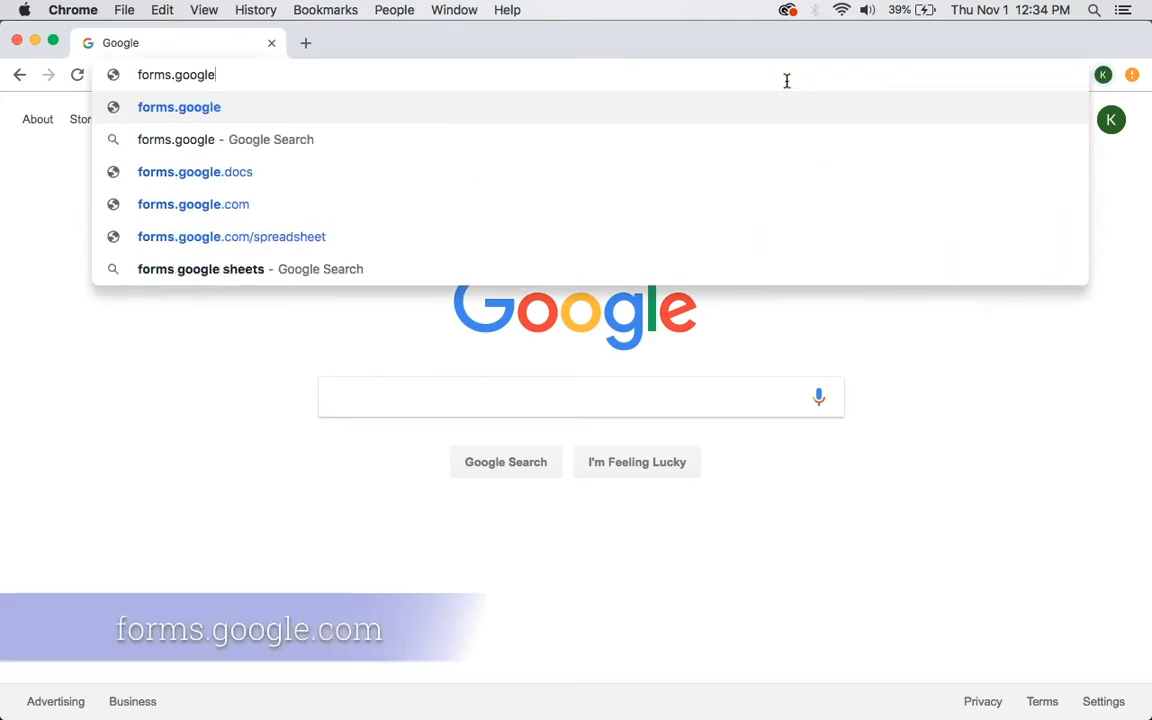
{"action": "key", "text": "Return"}
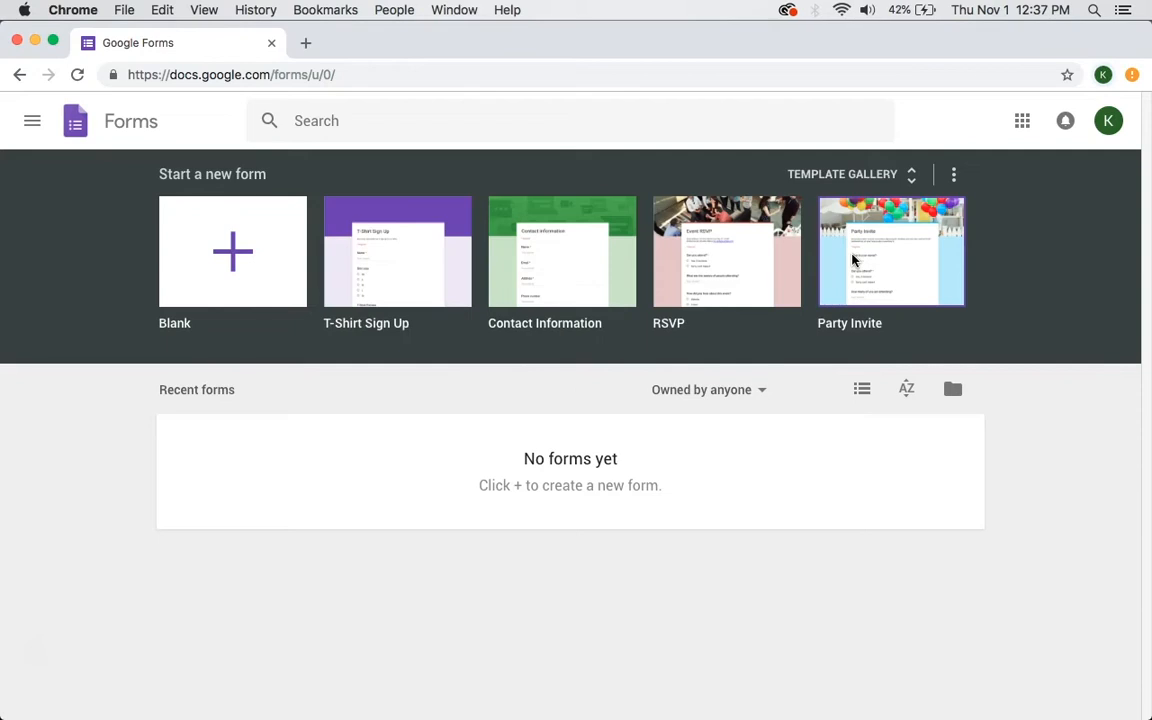
- Create a blank form and name it "Sample 1", using the same text as the form title
{"action": "left_click", "coordinate": [238, 258]}
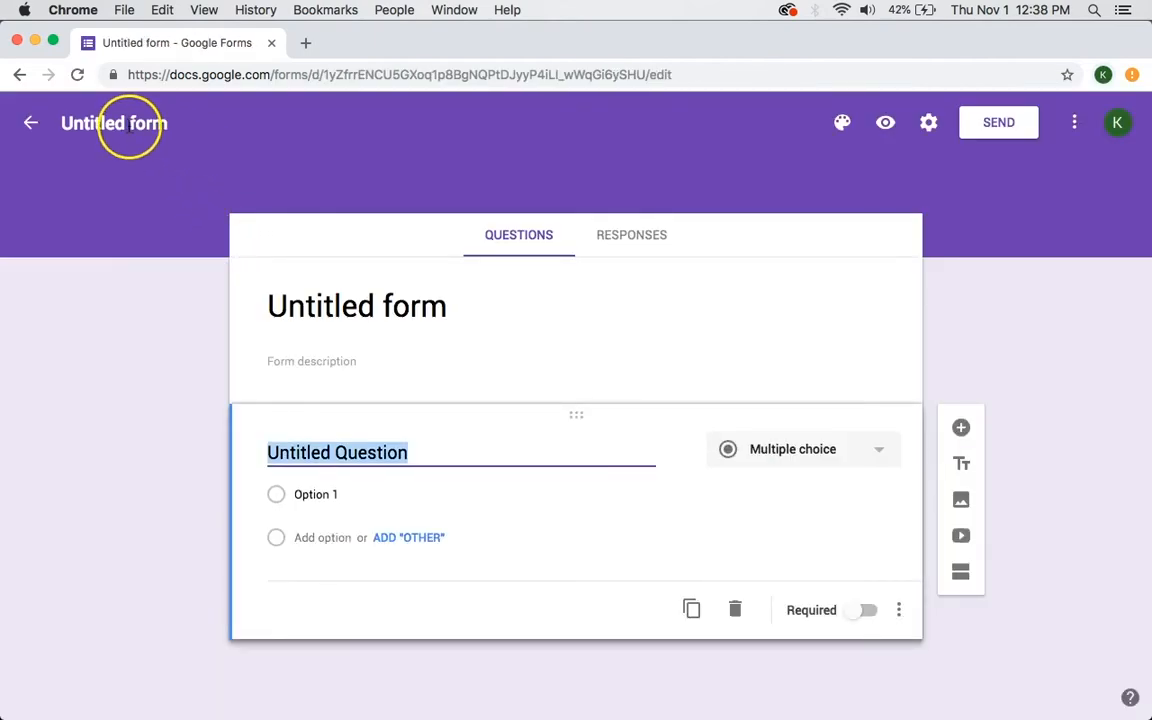
{"action": "left_click", "coordinate": [133, 124]}
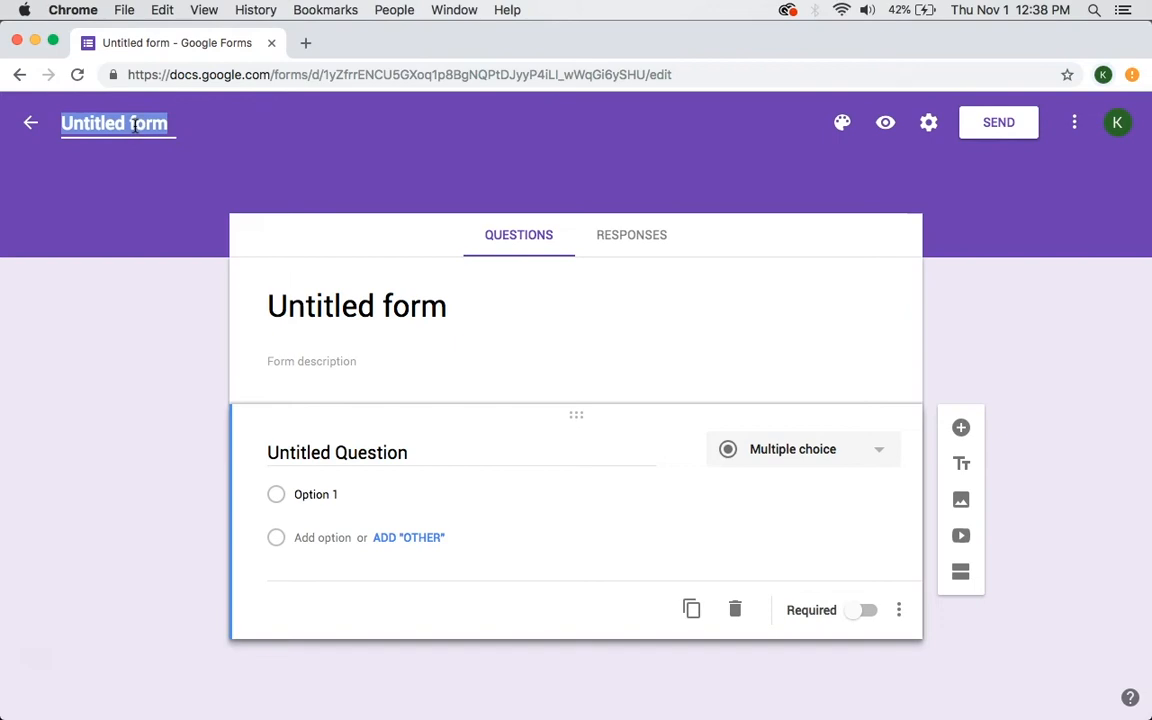
{"action": "type", "text": "Sample 1"}
{"action": "left_click", "coordinate": [500, 304]}
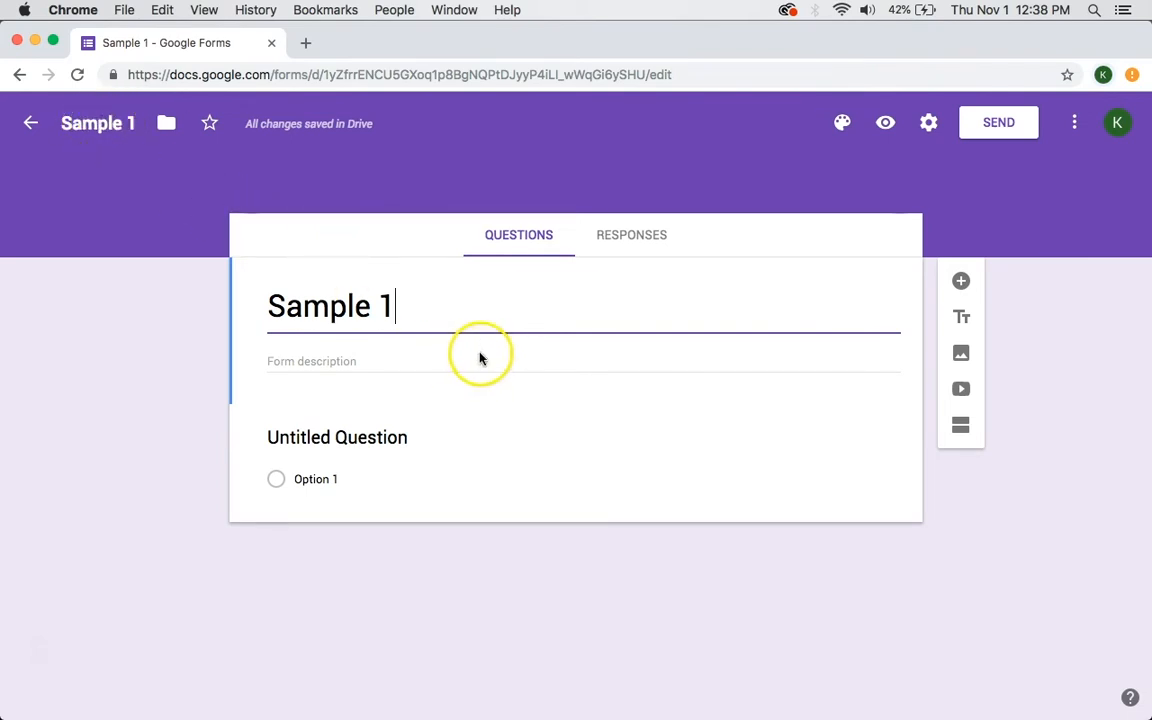
{"action": "left_click", "coordinate": [530, 361]}
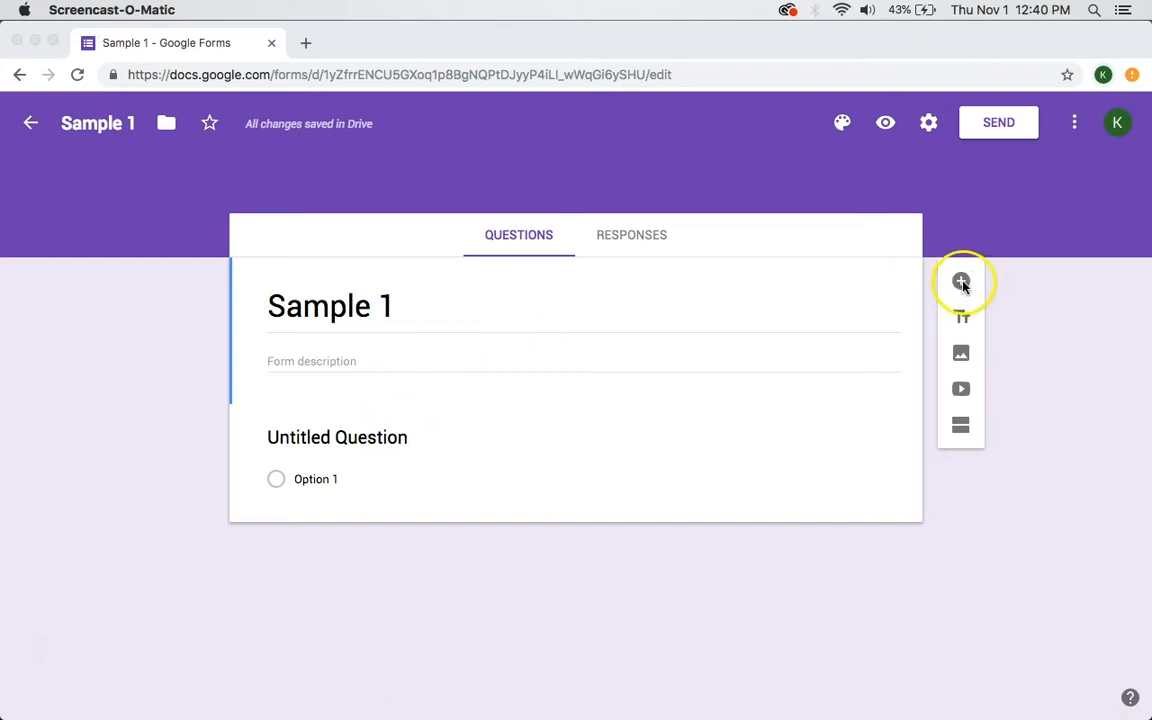
- Set the first question's text to "What is your favorite food?"
{"action": "left_click", "coordinate": [305, 440]}
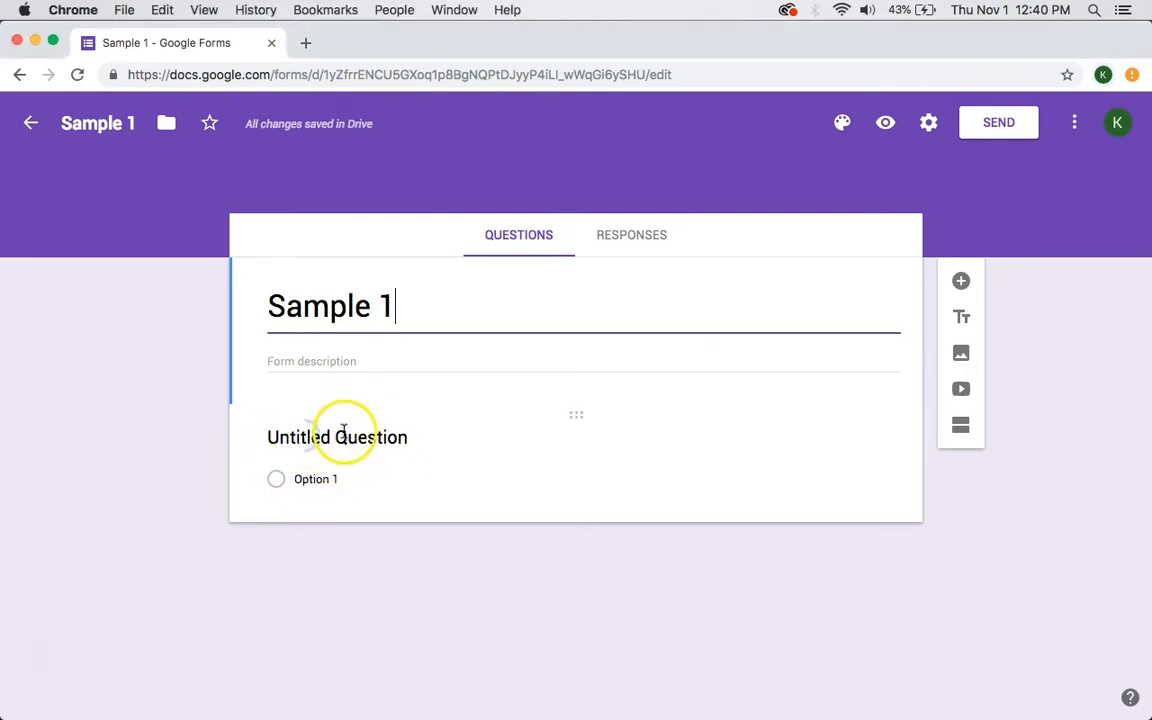
{"action": "left_click", "coordinate": [397, 437]}
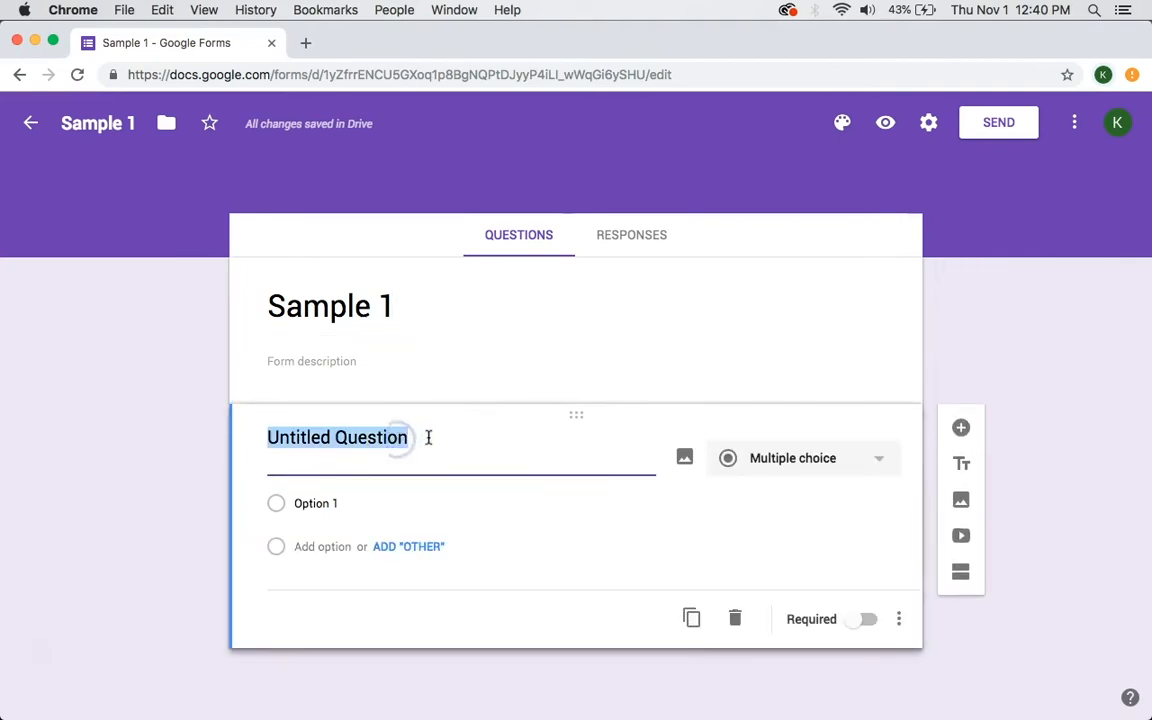
{"action": "type", "text": "Wha"}
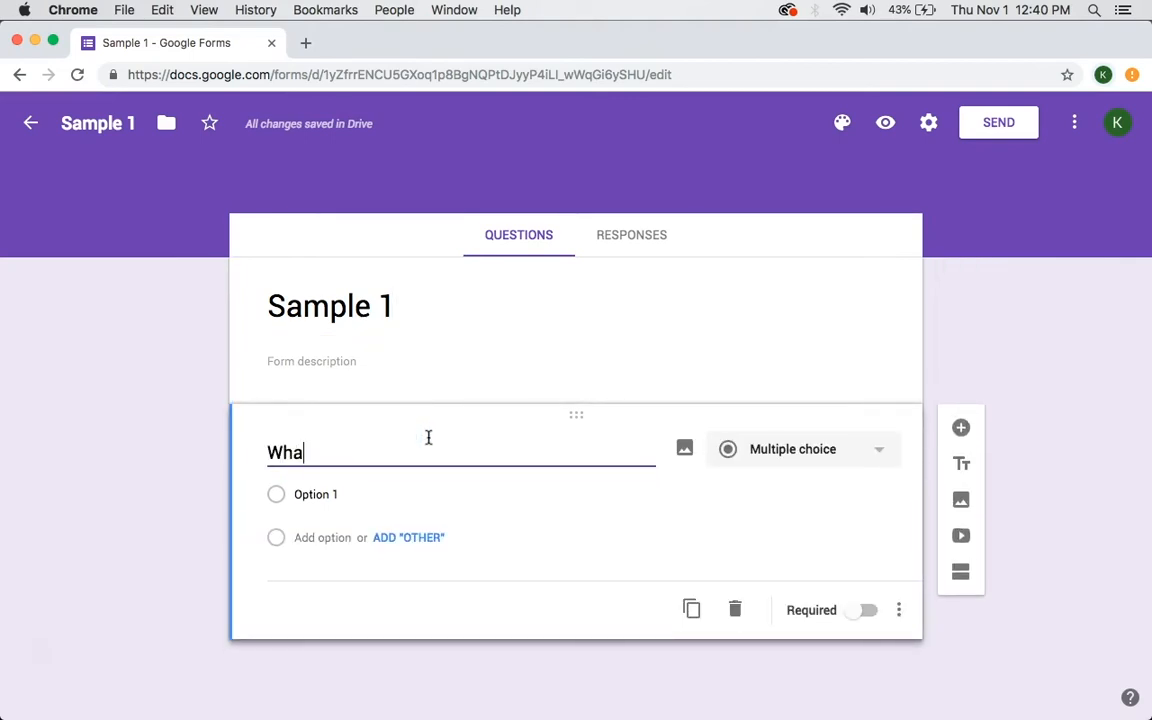
{"action": "type", "text": "t is your "}
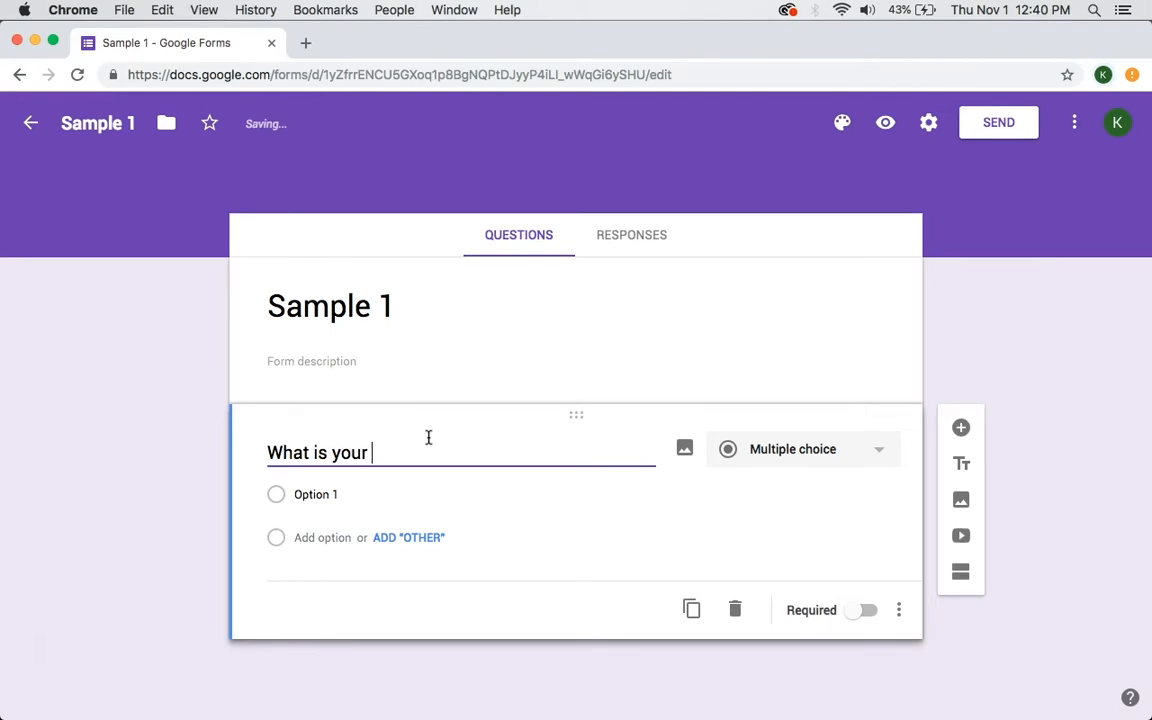
{"action": "type", "text": "favorite food"}
{"action": "key", "text": "BackSpace"}
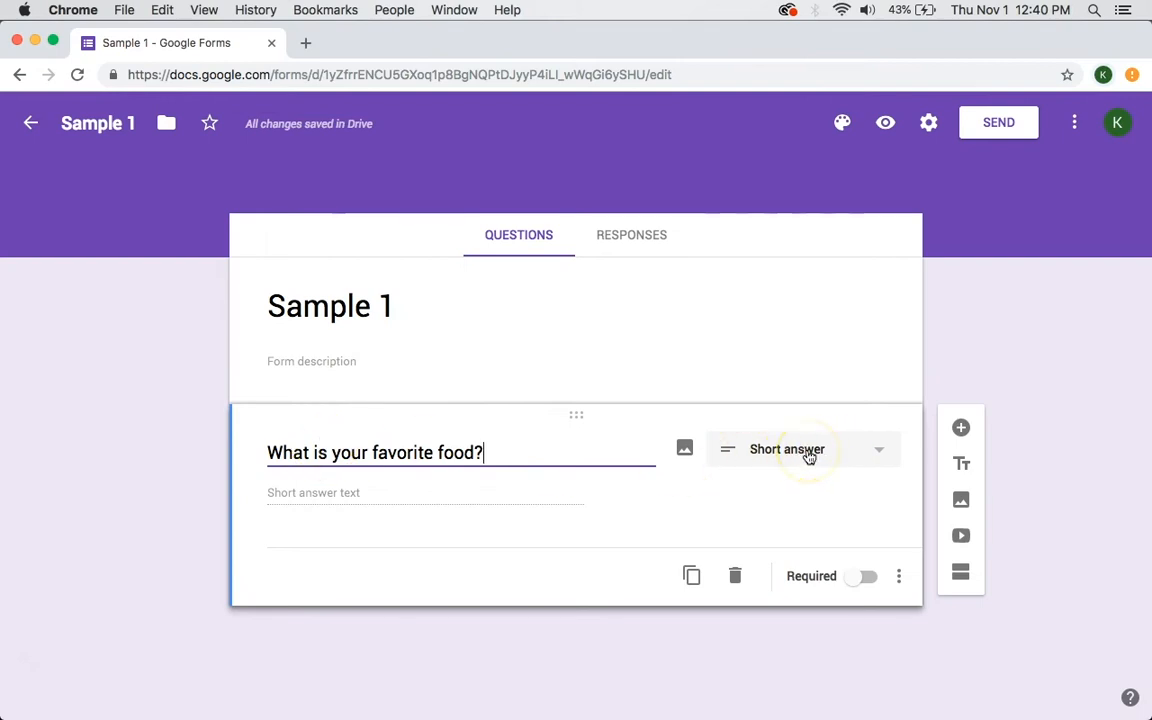
- Review the available question types and set the favorite food question to Multiple choice
{"action": "left_click", "coordinate": [880, 451]}
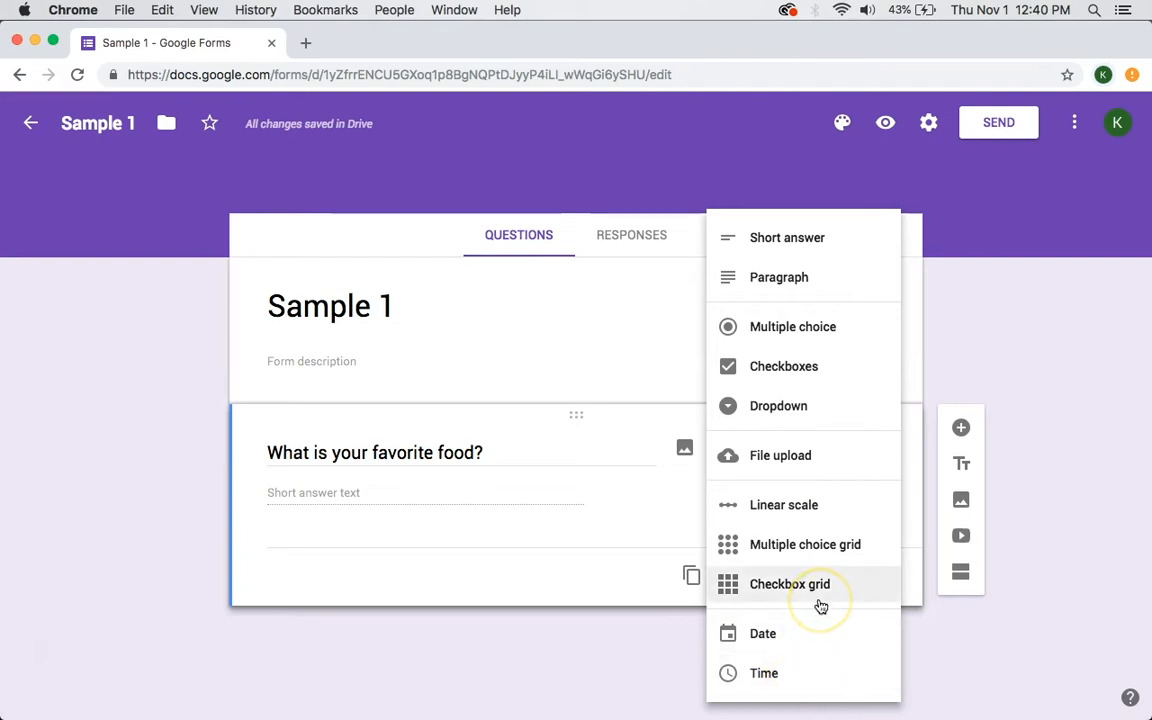
{"action": "left_click", "coordinate": [501, 497]}
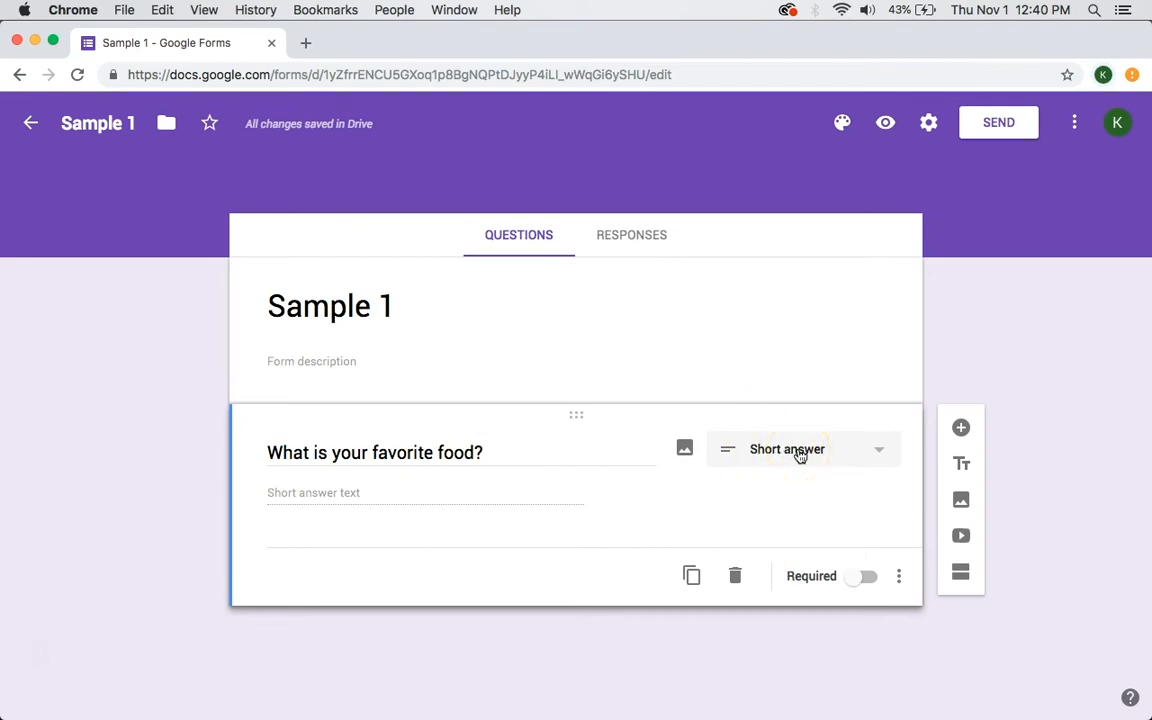
{"action": "left_click", "coordinate": [800, 456]}
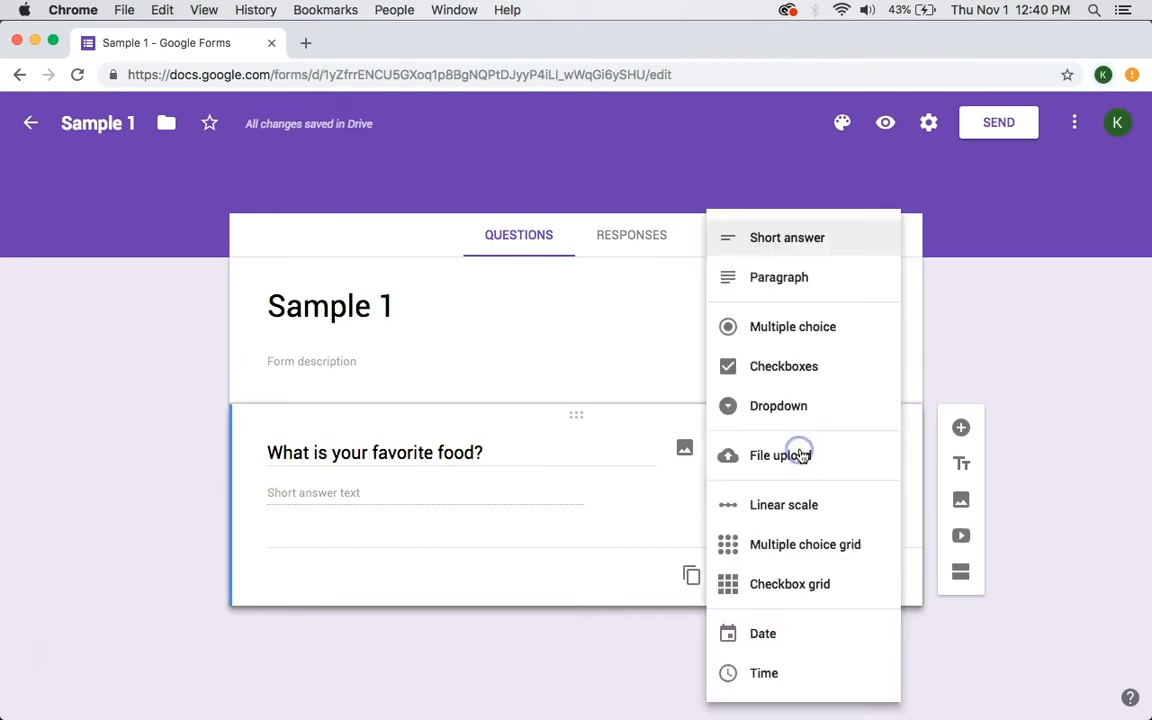
{"action": "left_click", "coordinate": [790, 327]}
- Enter Pizza, Hot Dogs and Pie as the answer options of the favorite food question
{"action": "left_click", "coordinate": [335, 494]}
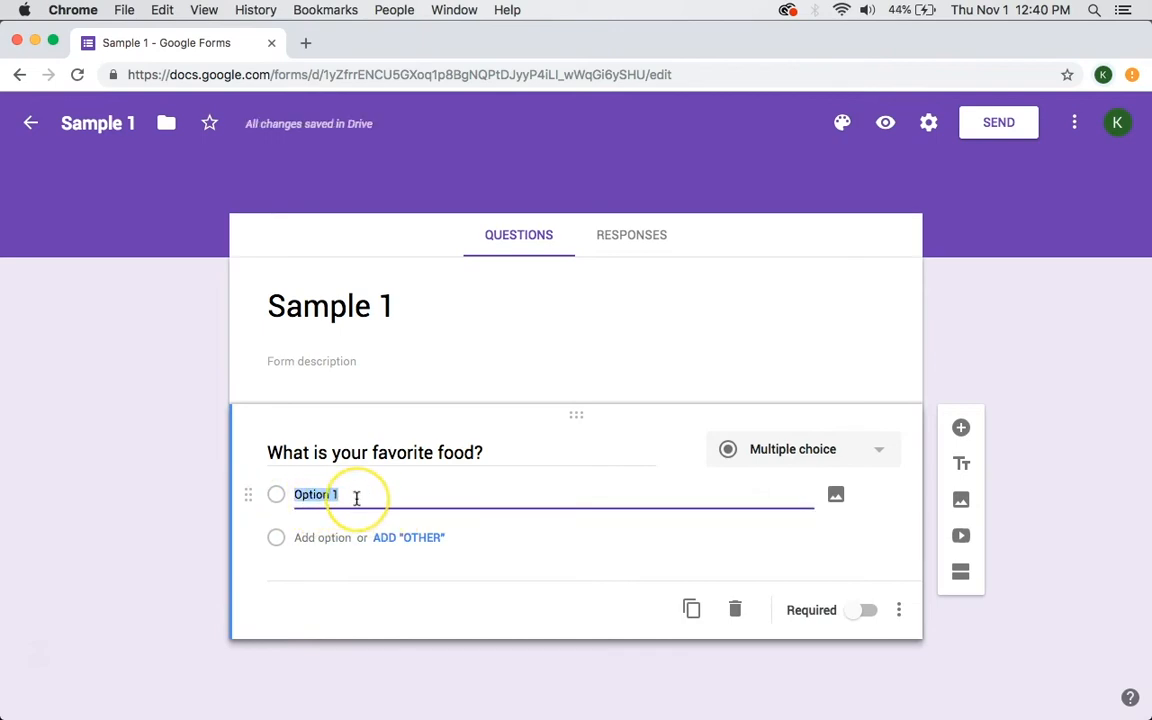
{"action": "type", "text": "Pizza"}
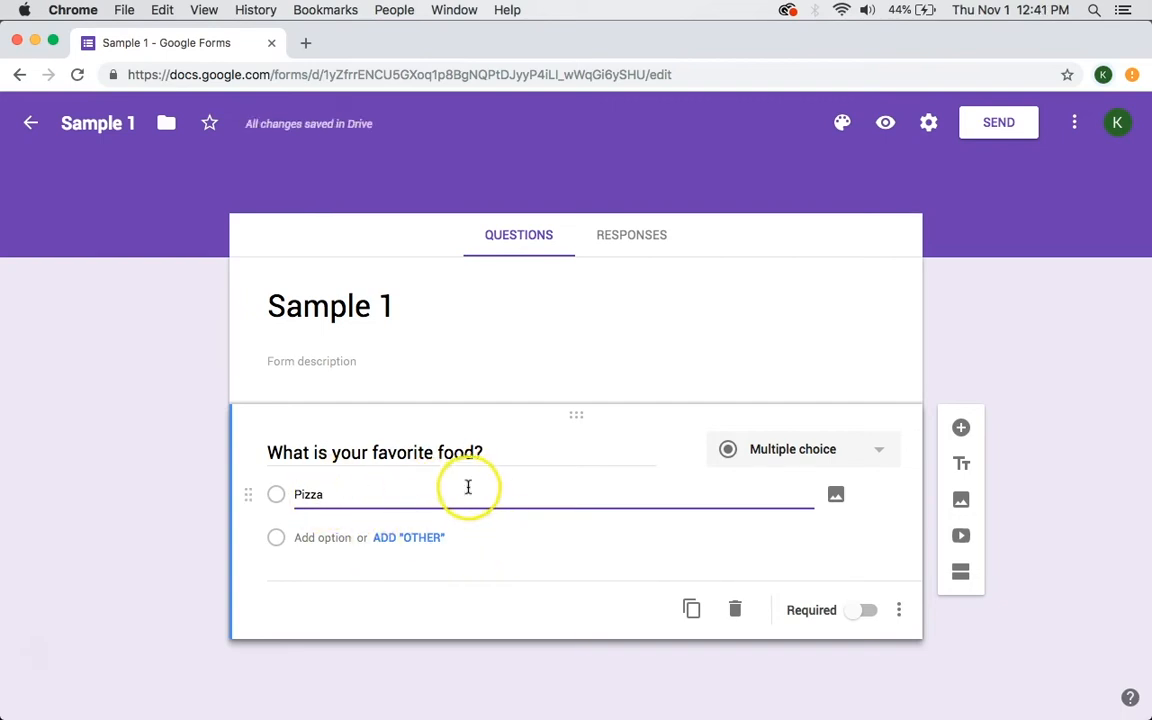
{"action": "key", "text": "Return"}
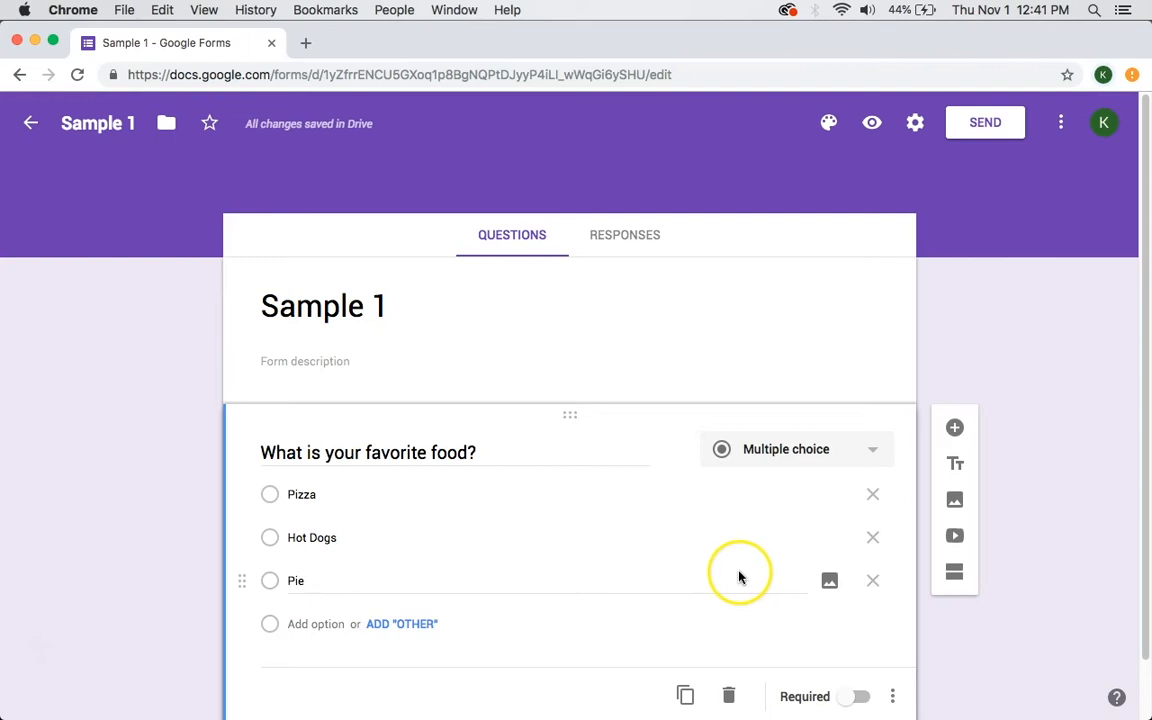
- Add an "Other" option to the favorite food question and remove it again
{"action": "scroll", "coordinate": [746, 522], "scroll_direction": "down", "scroll_amount": 1}
{"action": "scroll", "coordinate": [744, 522], "scroll_direction": "down", "scroll_amount": 1}
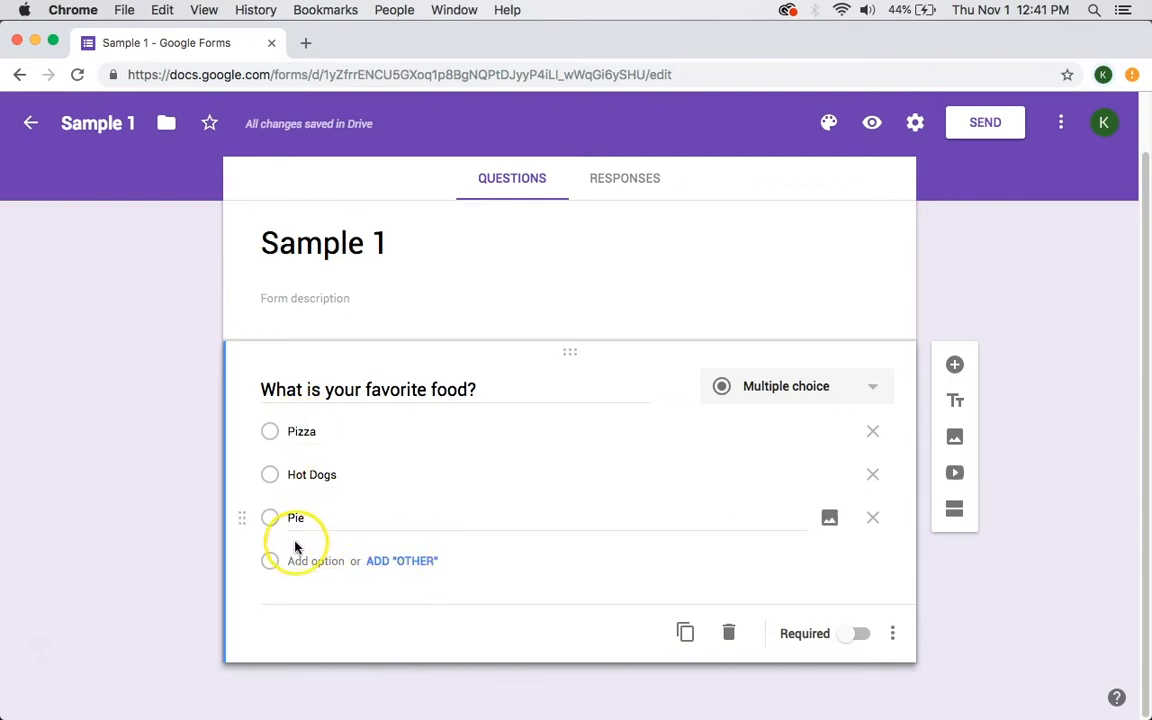
{"action": "left_click", "coordinate": [408, 564]}
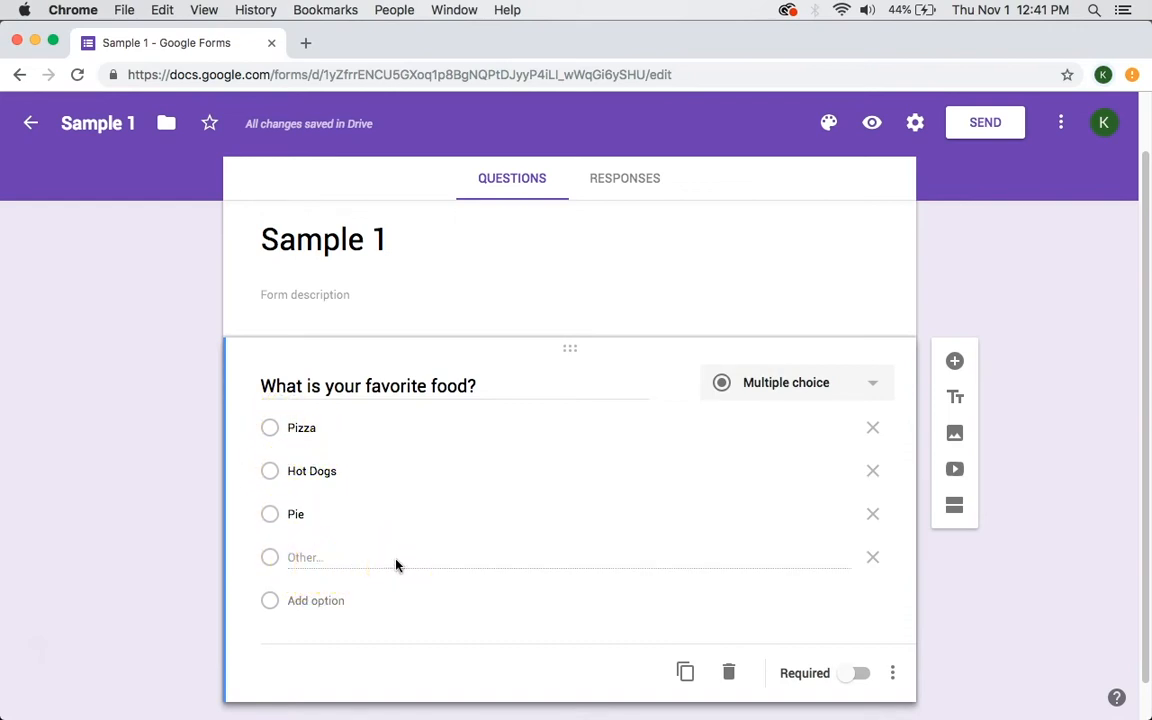
{"action": "scroll", "coordinate": [563, 499], "scroll_direction": "down", "scroll_amount": 1}
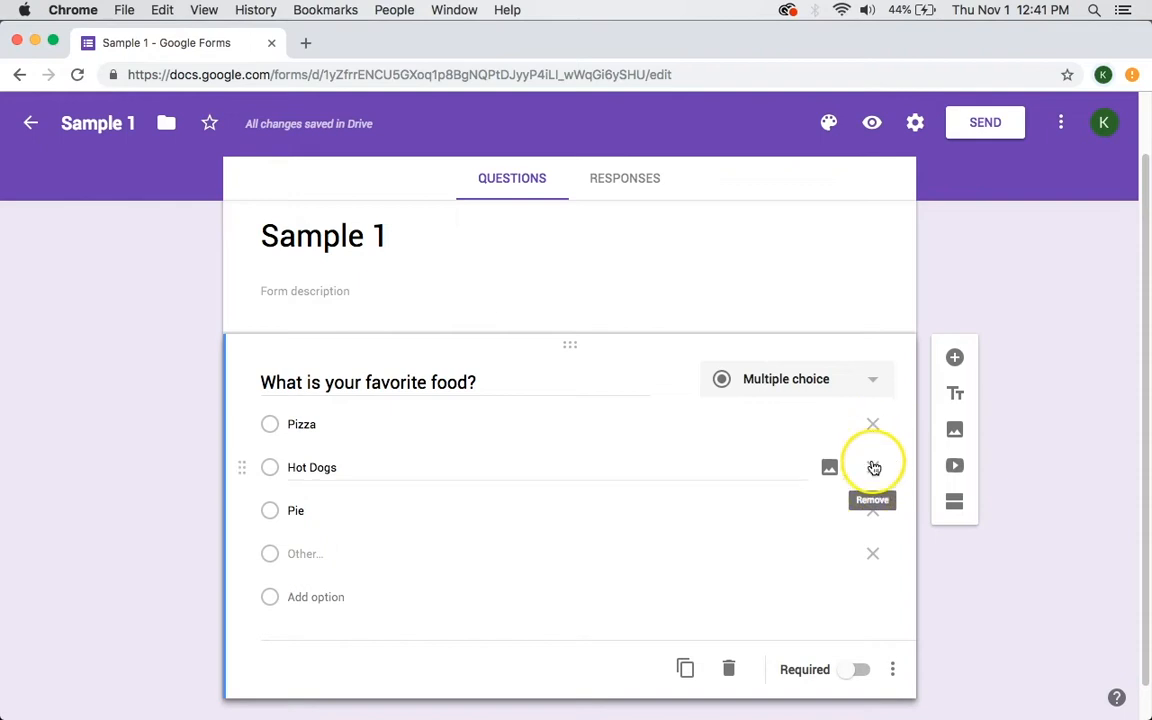
{"action": "left_click", "coordinate": [873, 556]}
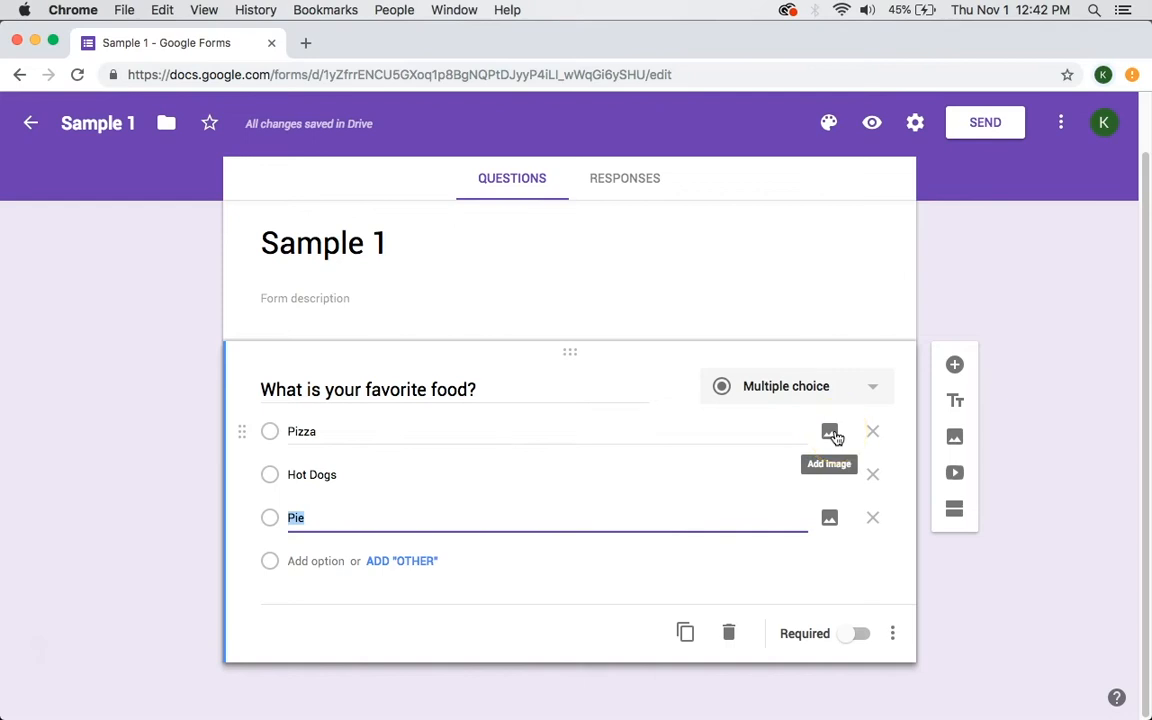
- Start adding an image to the Pizza option and search Google's images for "pizza"
{"action": "left_click", "coordinate": [566, 436]}
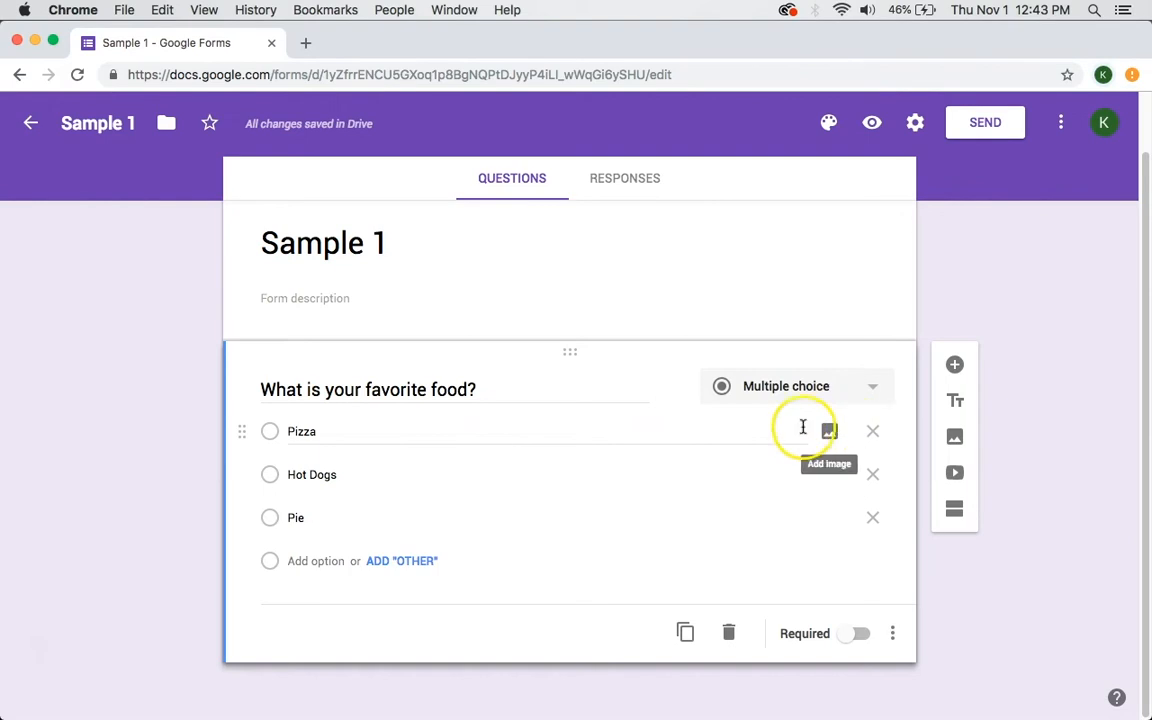
{"action": "left_click", "coordinate": [833, 431]}
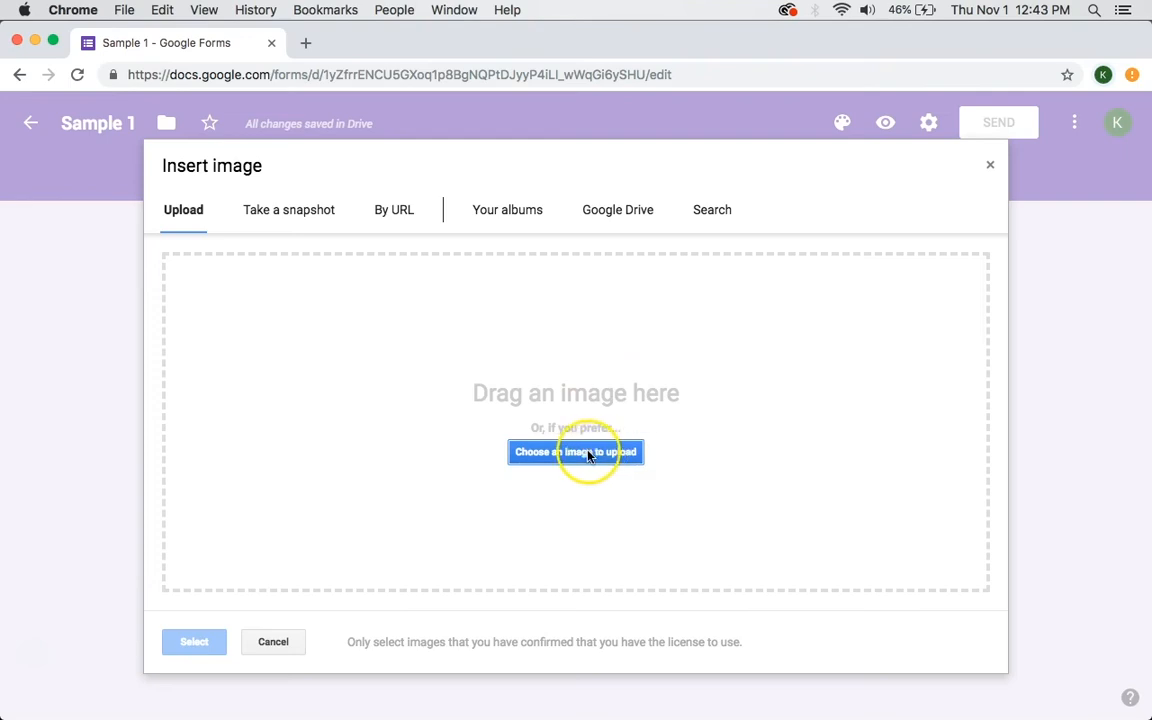
{"action": "left_click", "coordinate": [705, 214]}
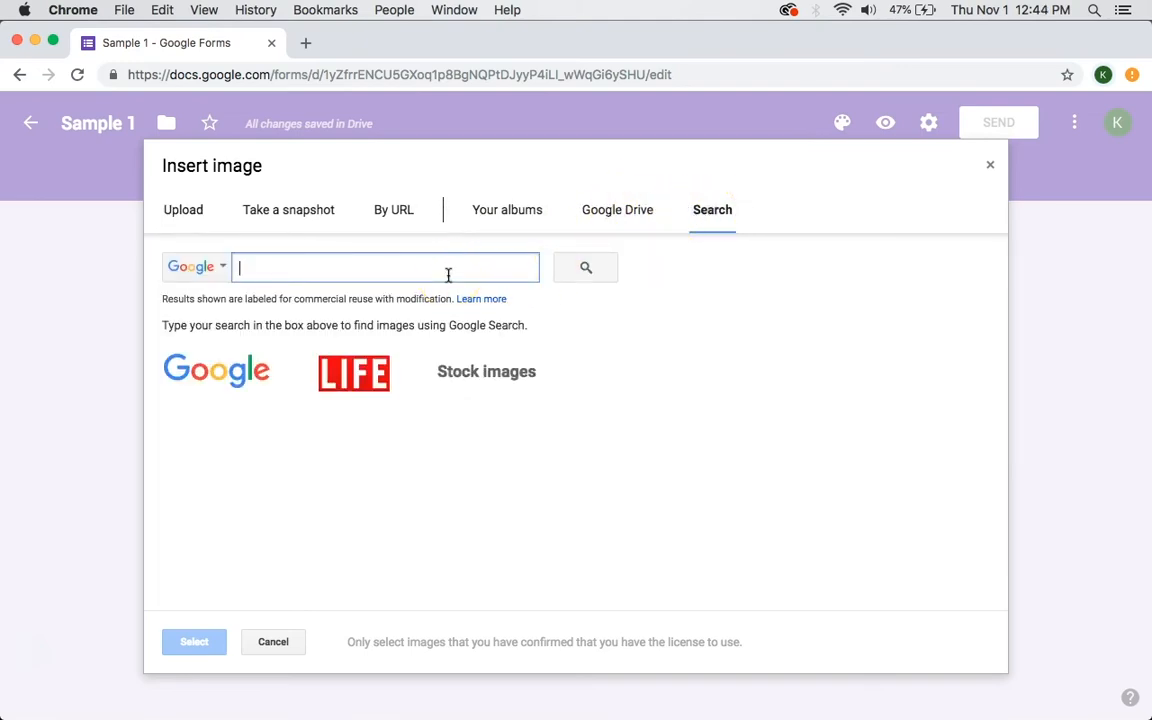
{"action": "type", "text": "pizza"}
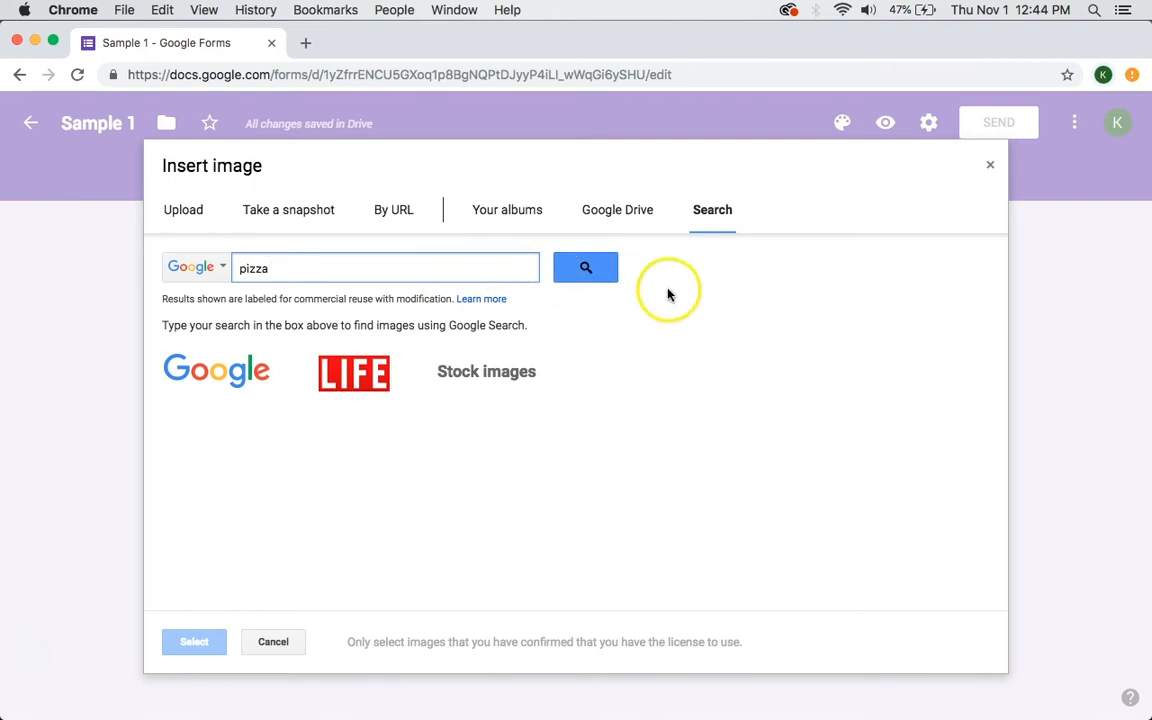
{"action": "left_click", "coordinate": [594, 268]}
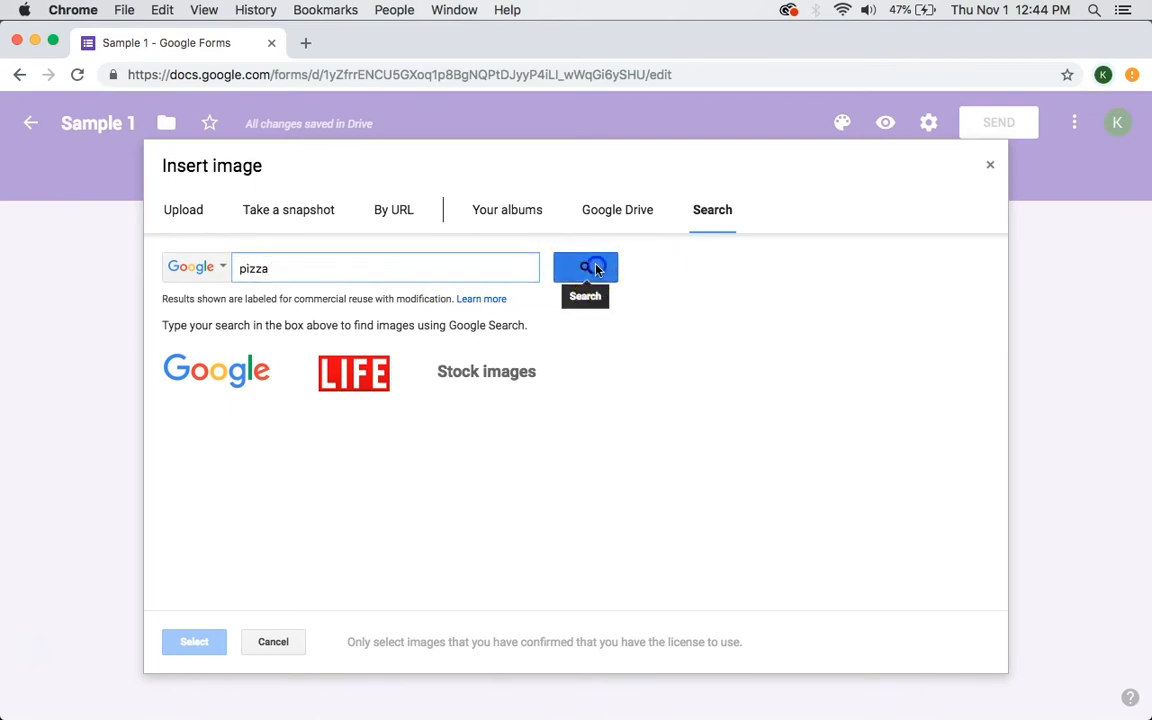
- Look through the pizza image results and filter them by the Face type
{"action": "scroll", "coordinate": [562, 462], "scroll_direction": "down", "scroll_amount": 2}
{"action": "scroll", "coordinate": [562, 460], "scroll_direction": "down", "scroll_amount": 2}
{"action": "scroll", "coordinate": [562, 460], "scroll_direction": "up", "scroll_amount": 4}
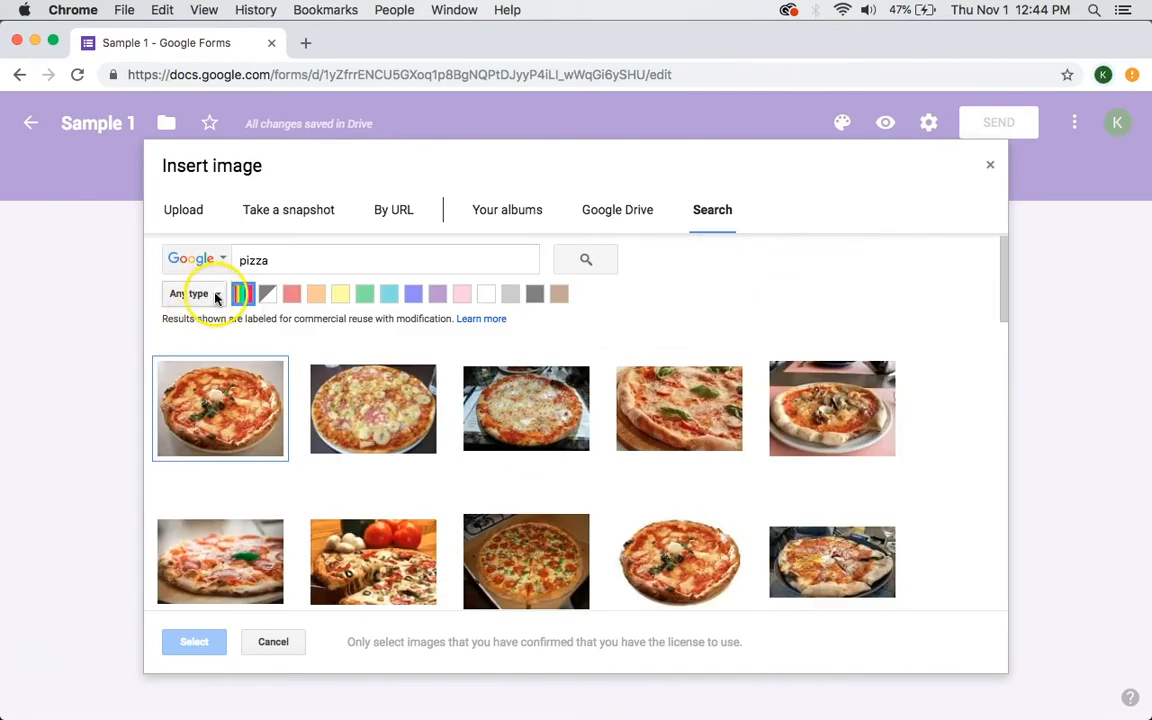
{"action": "left_click", "coordinate": [216, 296]}
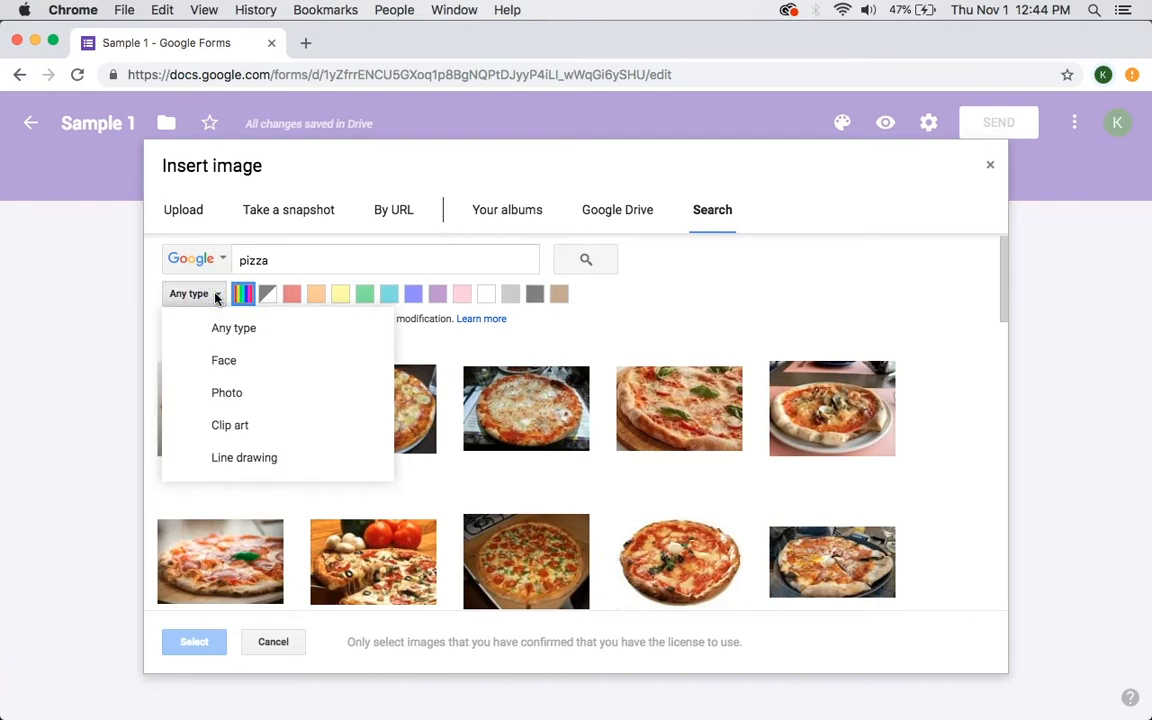
{"action": "left_click", "coordinate": [244, 362]}
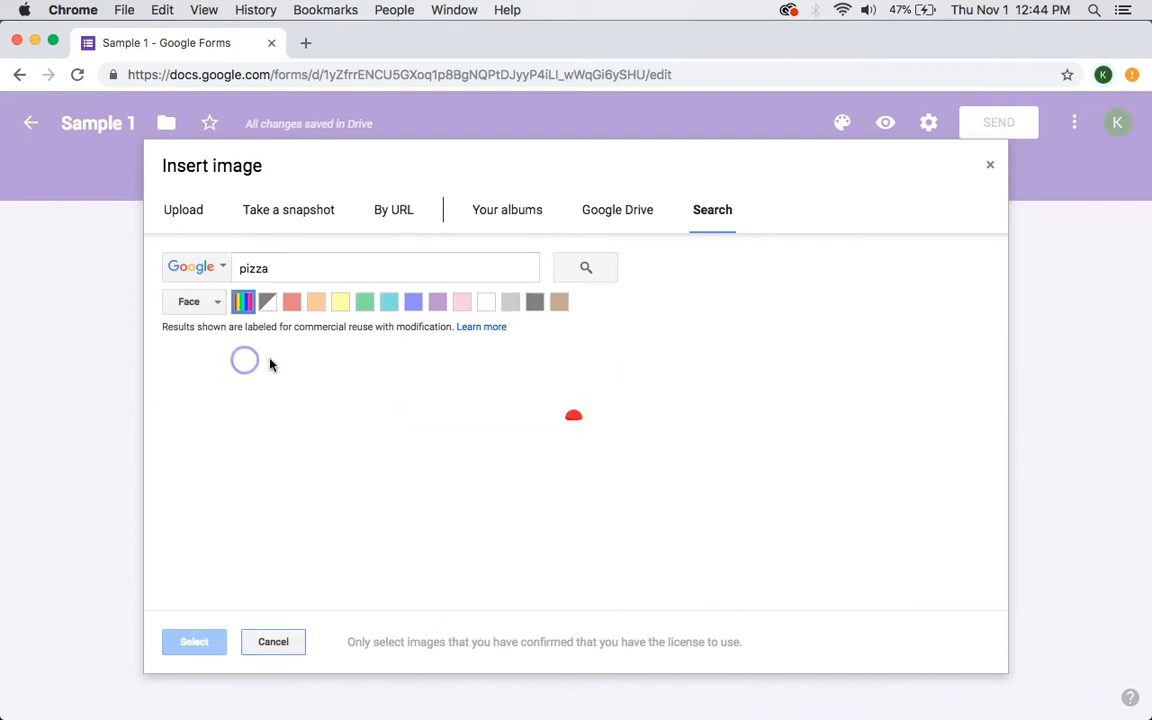
- Look through the Face-type pizza images and filter the results by the Photo type
{"action": "scroll", "coordinate": [405, 440], "scroll_direction": "down", "scroll_amount": 2}
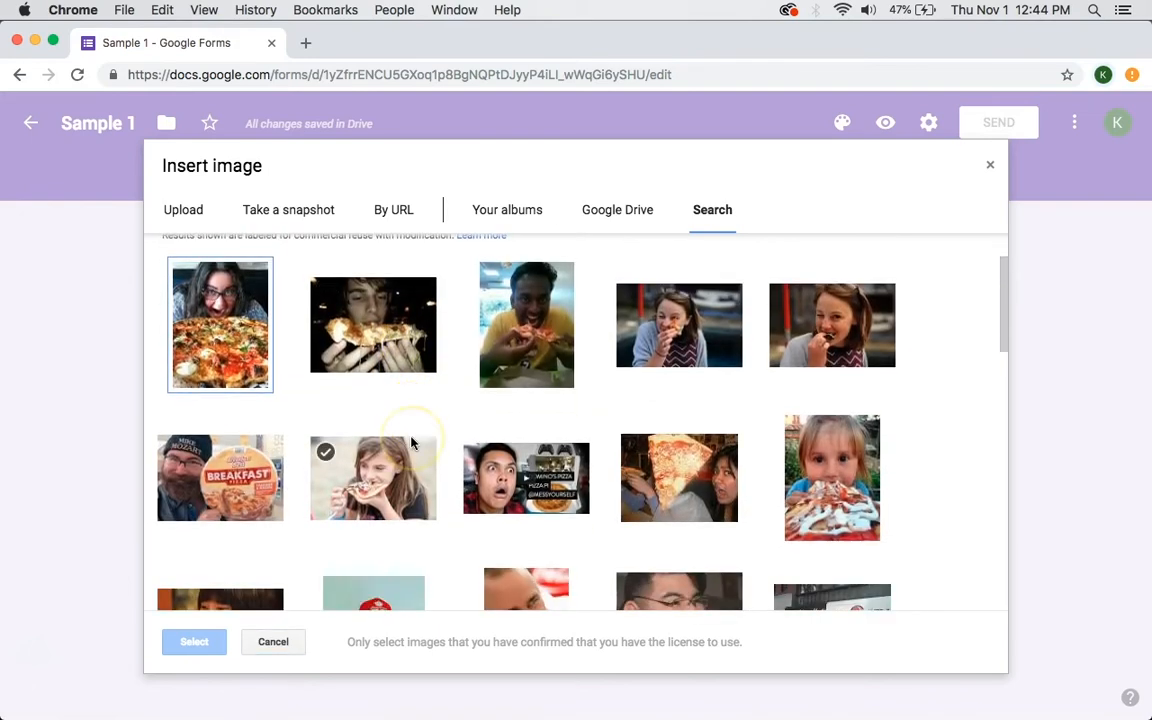
{"action": "scroll", "coordinate": [411, 440], "scroll_direction": "down", "scroll_amount": 2}
{"action": "scroll", "coordinate": [413, 442], "scroll_direction": "up", "scroll_amount": 4}
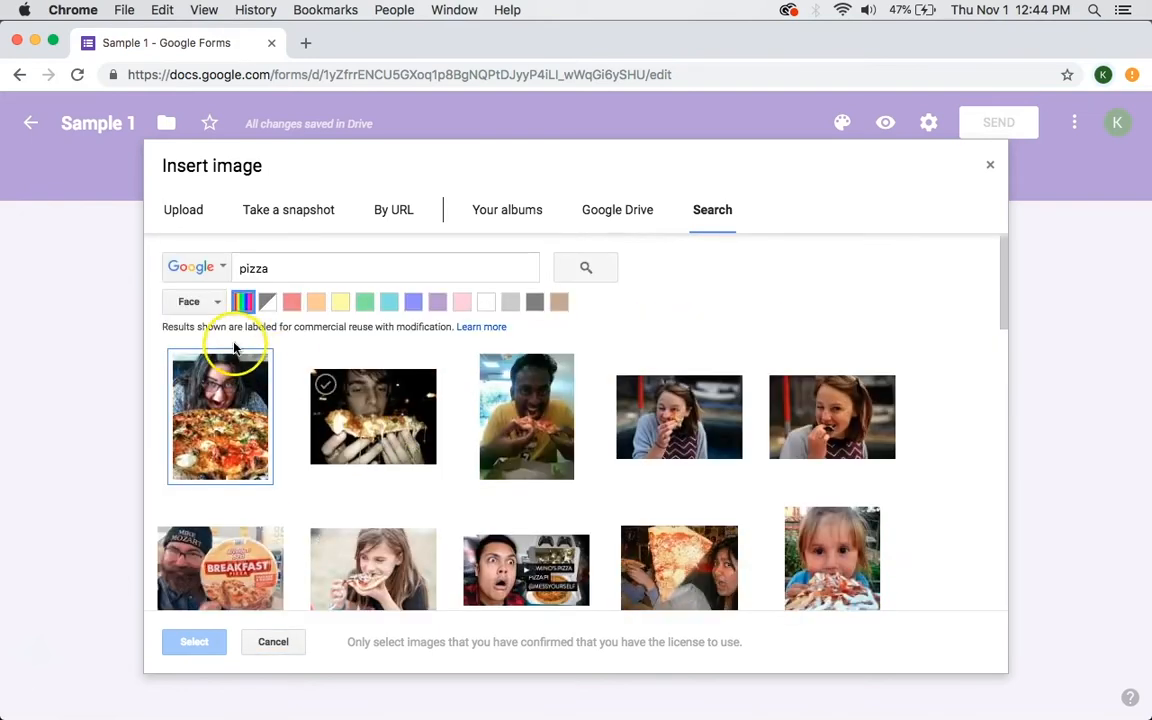
{"action": "left_click", "coordinate": [214, 302]}
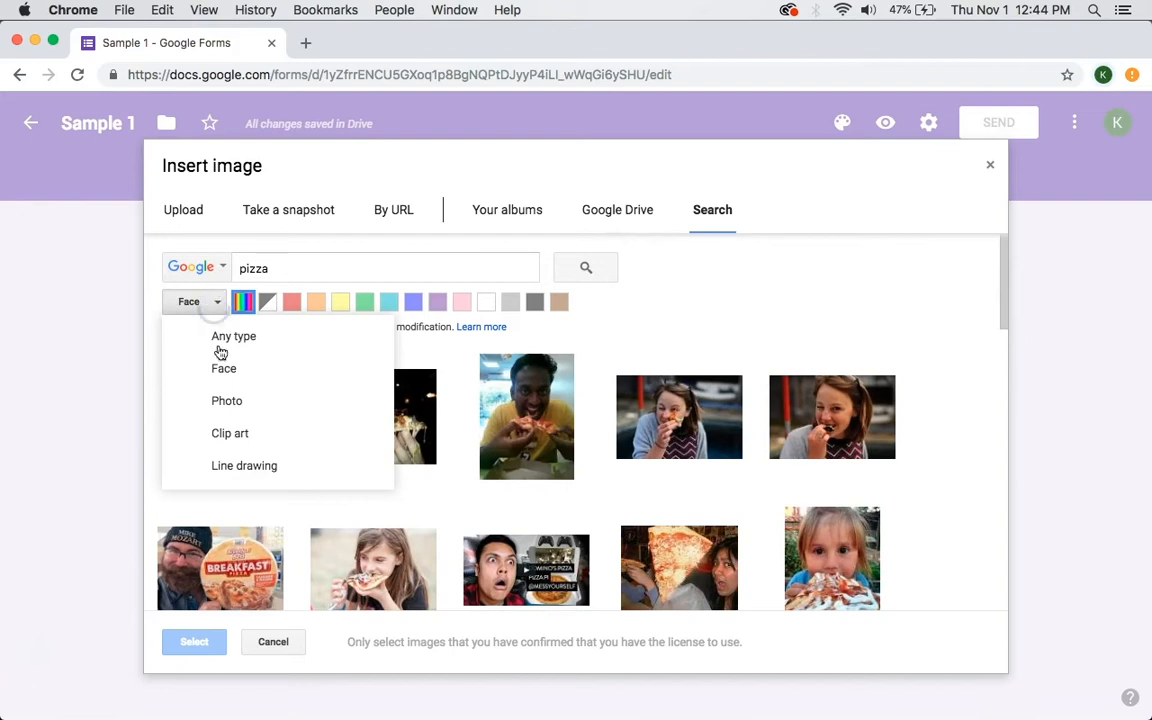
{"action": "left_click", "coordinate": [239, 407]}
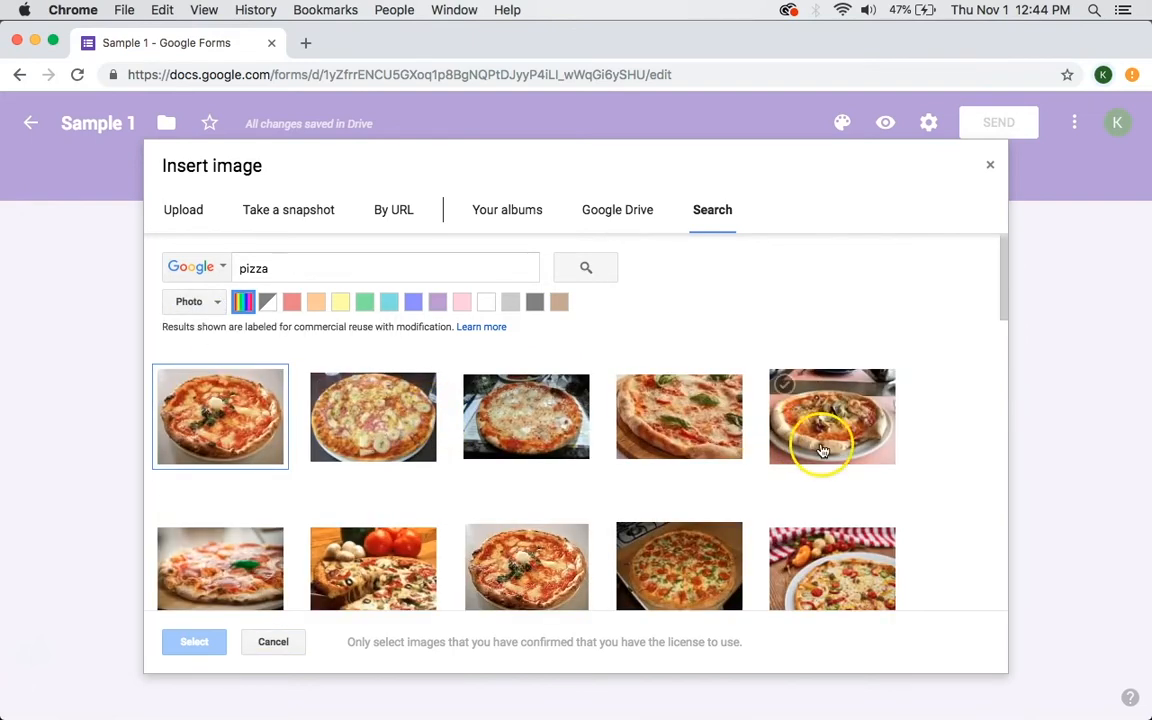
- Look through the pizza images filtered by the Clip art type and by the Line drawing type
{"action": "left_click", "coordinate": [219, 303]}
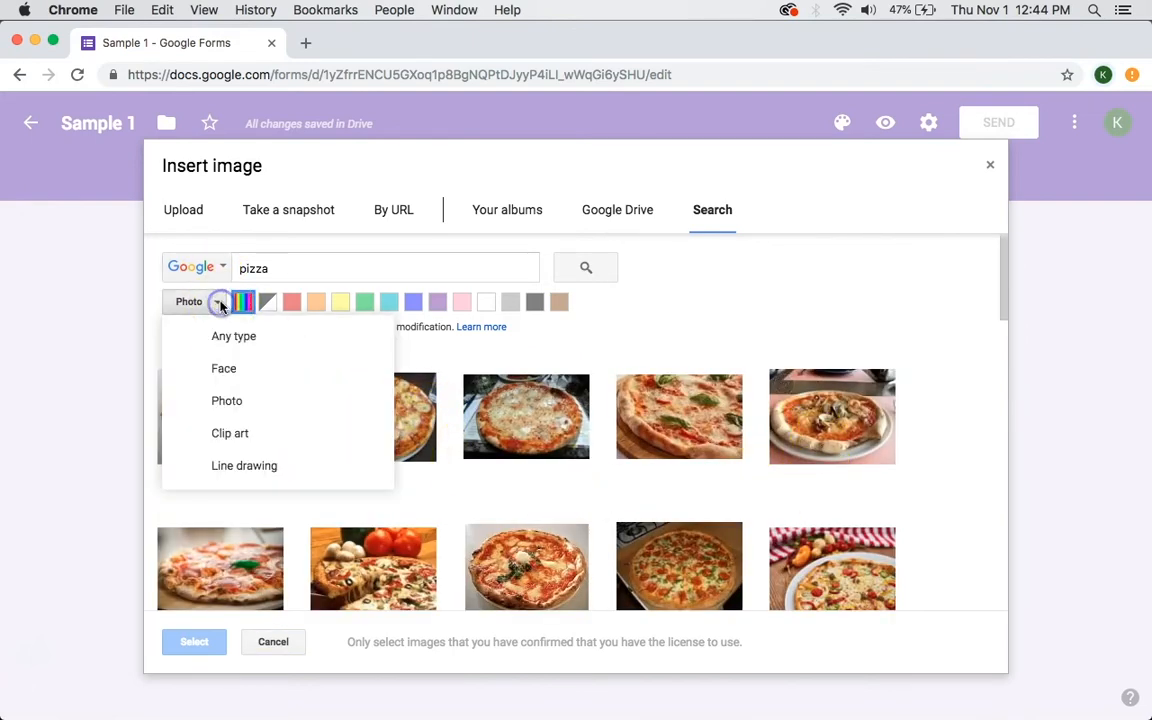
{"action": "left_click", "coordinate": [248, 435]}
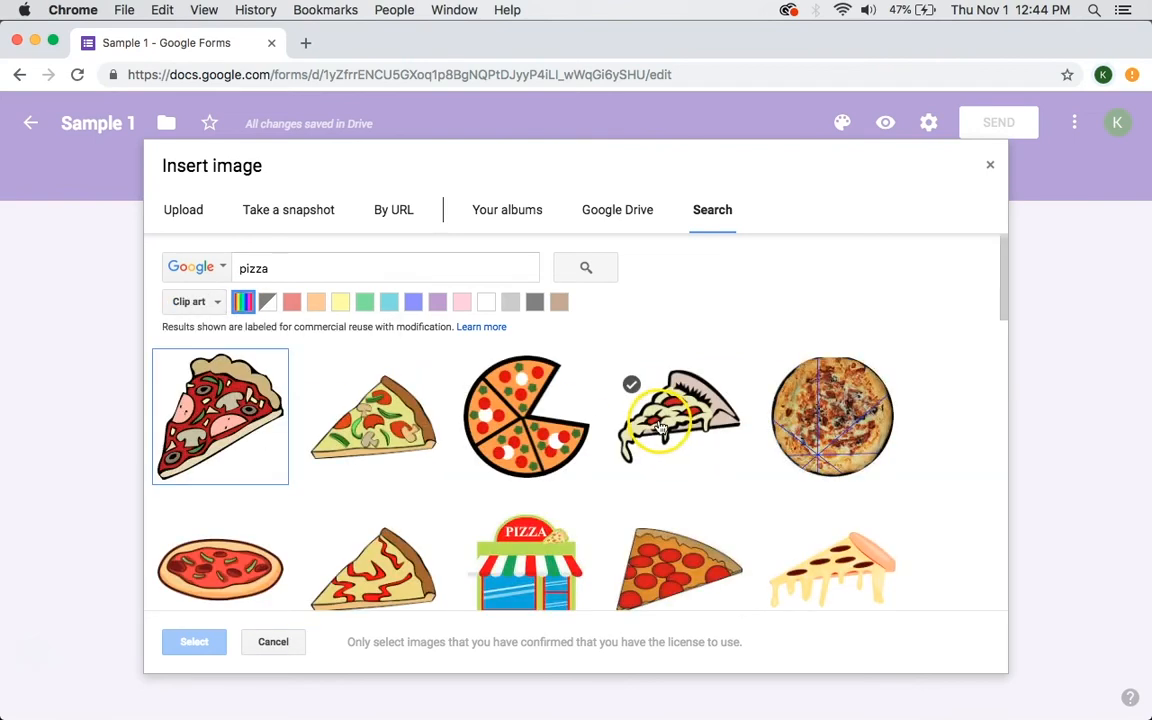
{"action": "scroll", "coordinate": [424, 465], "scroll_direction": "down", "scroll_amount": 5}
{"action": "scroll", "coordinate": [426, 467], "scroll_direction": "up", "scroll_amount": 5}
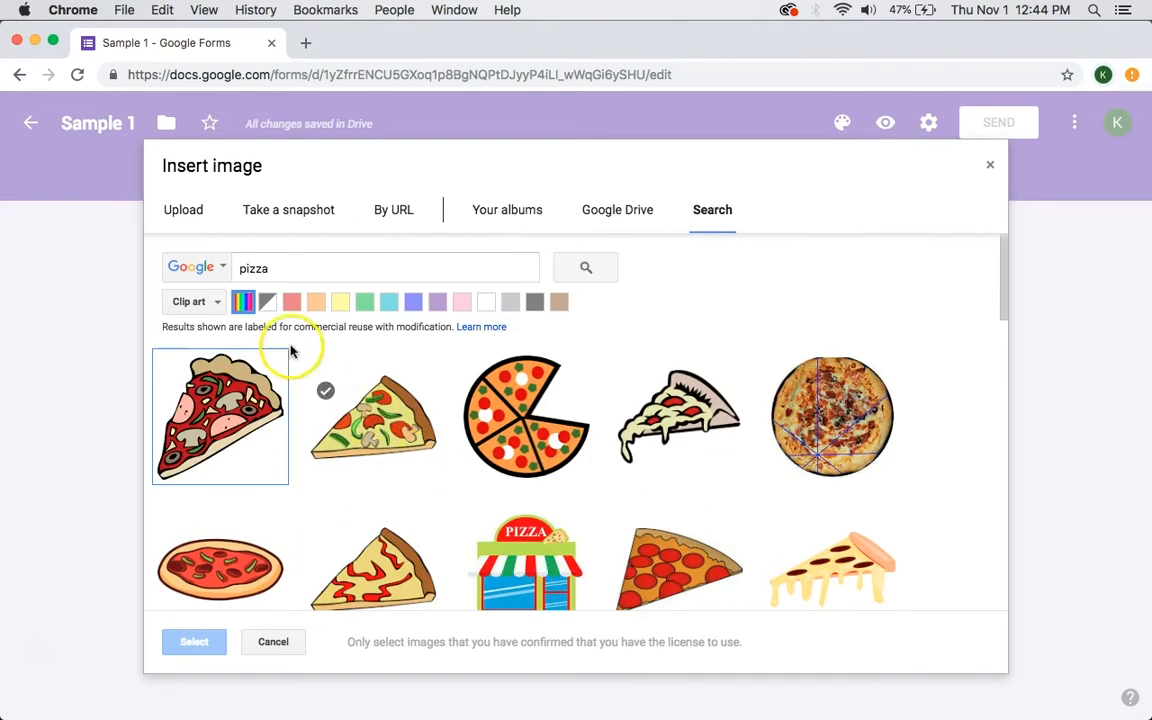
{"action": "left_click", "coordinate": [218, 302]}
{"action": "left_click", "coordinate": [255, 474]}
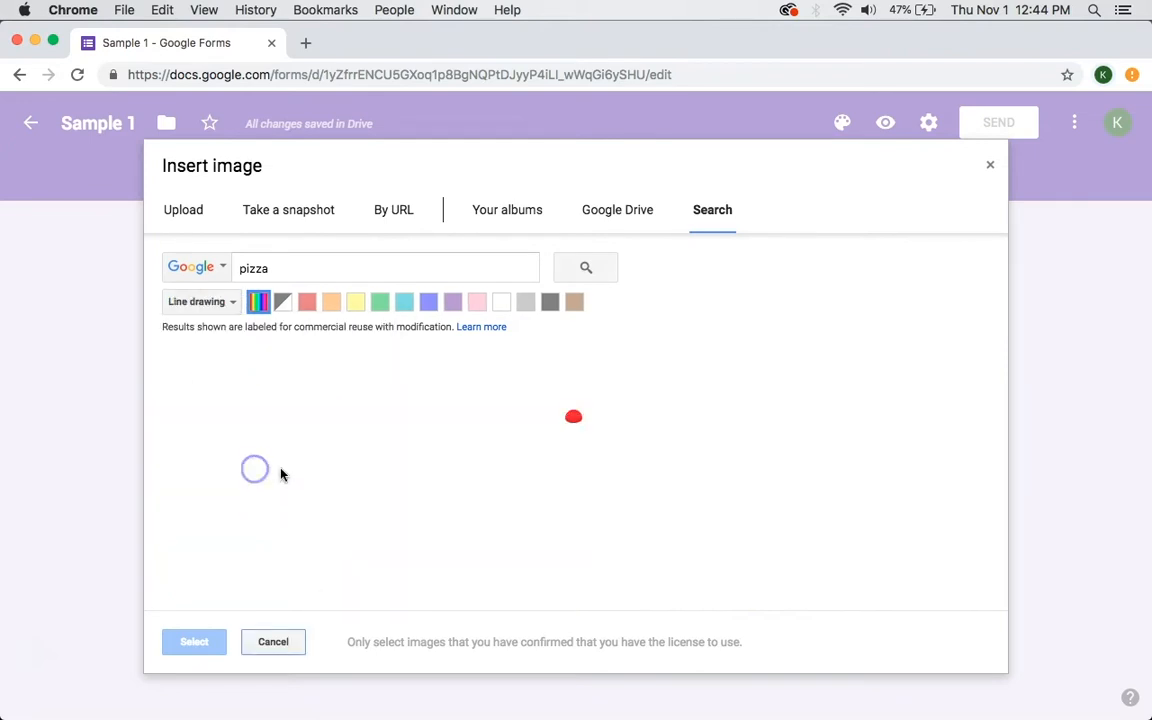
{"action": "scroll", "coordinate": [524, 458], "scroll_direction": "down", "scroll_amount": 4}
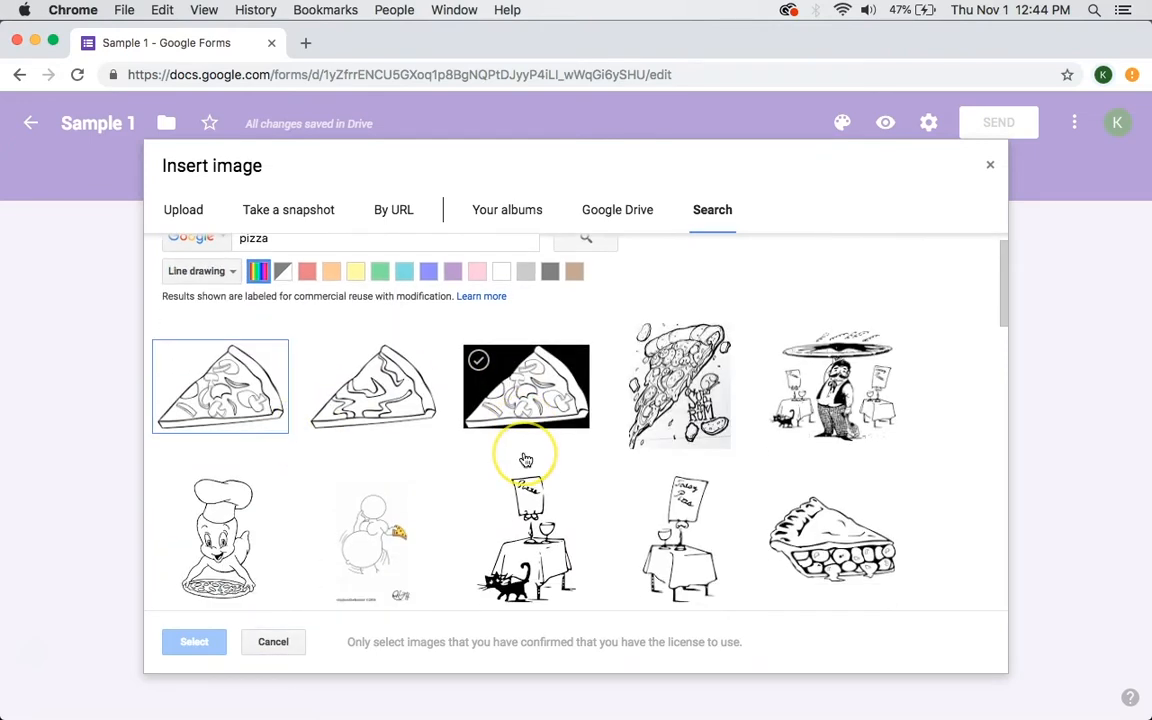
{"action": "scroll", "coordinate": [527, 458], "scroll_direction": "up", "scroll_amount": 4}
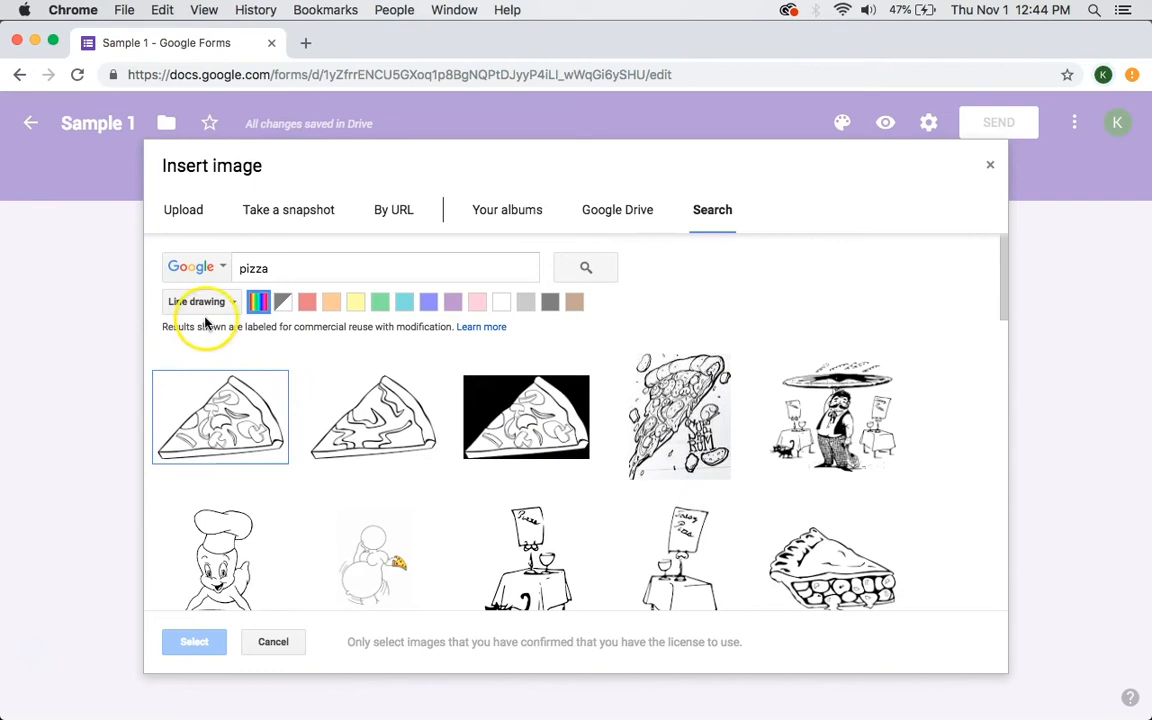
- Filter the pizza images by Photo and insert the close-up of the basil-topped pizza on a wooden board into the Pizza option
{"action": "left_click", "coordinate": [231, 305]}
{"action": "left_click", "coordinate": [228, 401]}
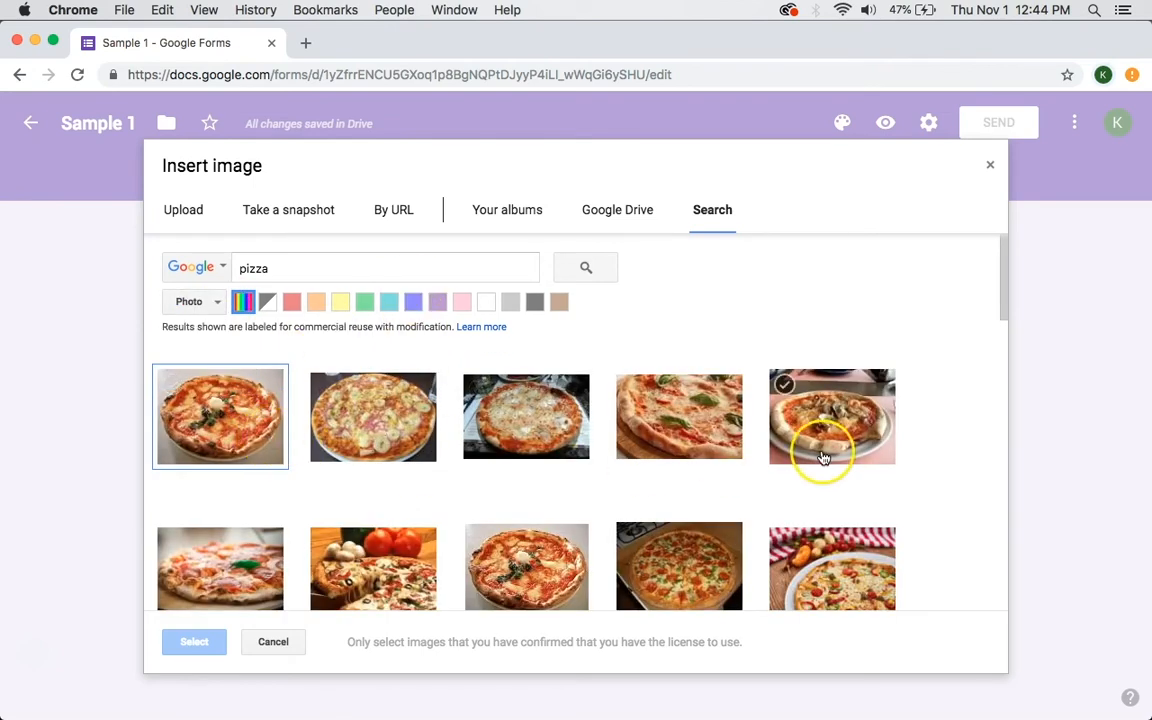
{"action": "left_click", "coordinate": [641, 397]}
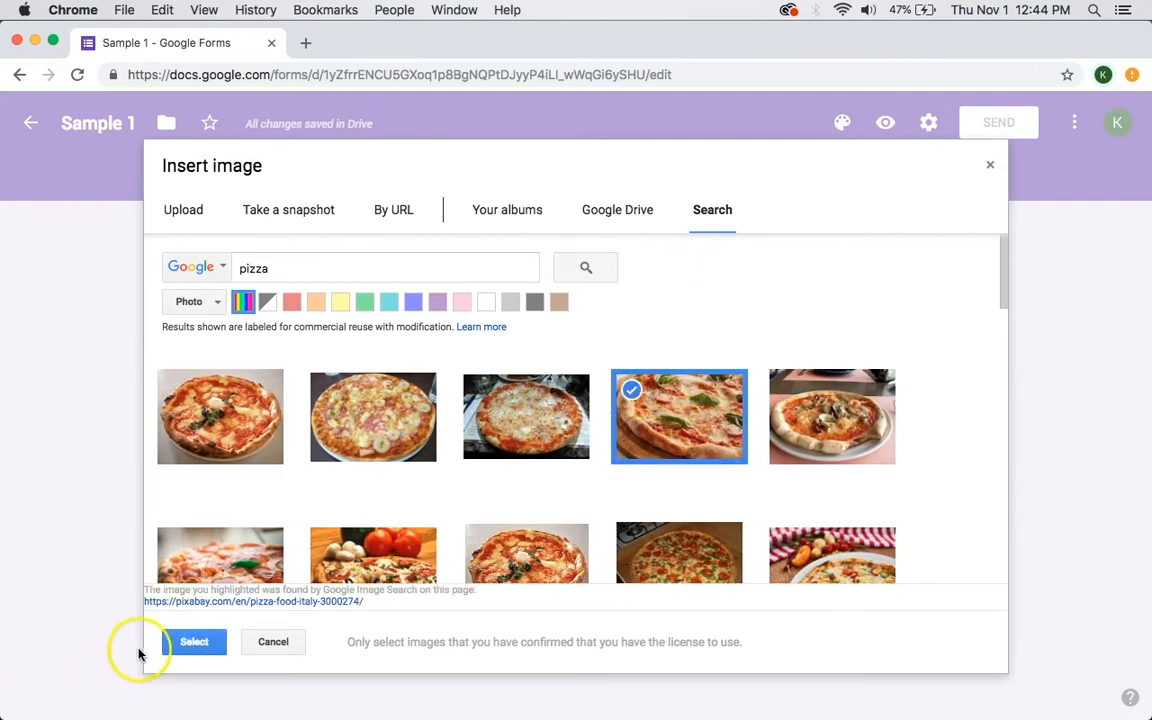
{"action": "left_click", "coordinate": [193, 642]}
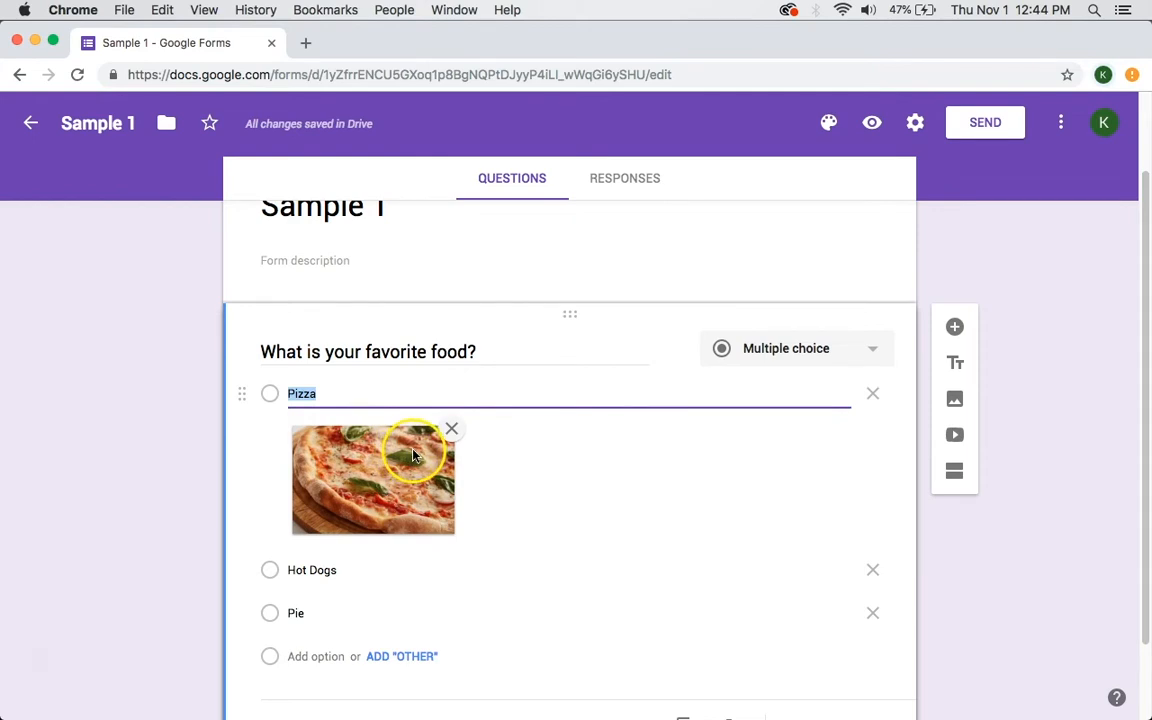
- Search Google's images for "hotdog" and add the photo of the onion-topped hot dog on dark wood to the Hot Dogs option
{"action": "scroll", "coordinate": [415, 454], "scroll_direction": "down", "scroll_amount": 1}
{"action": "scroll", "coordinate": [598, 441], "scroll_direction": "down", "scroll_amount": 1}
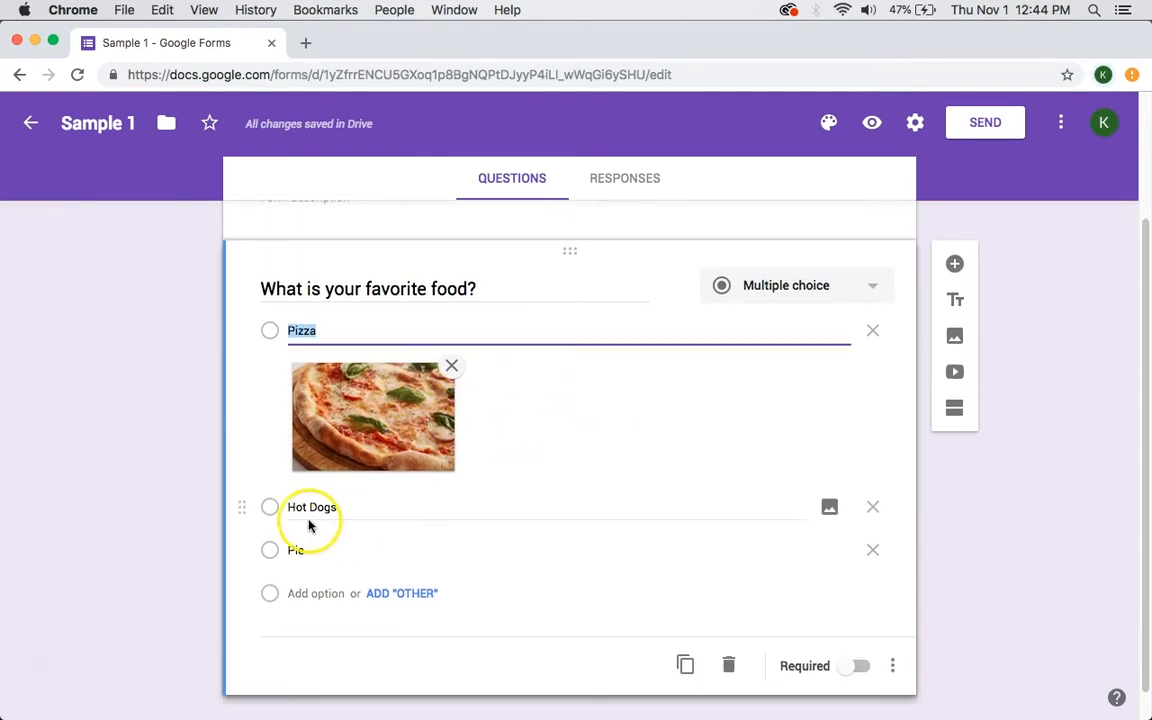
{"action": "left_click", "coordinate": [830, 508]}
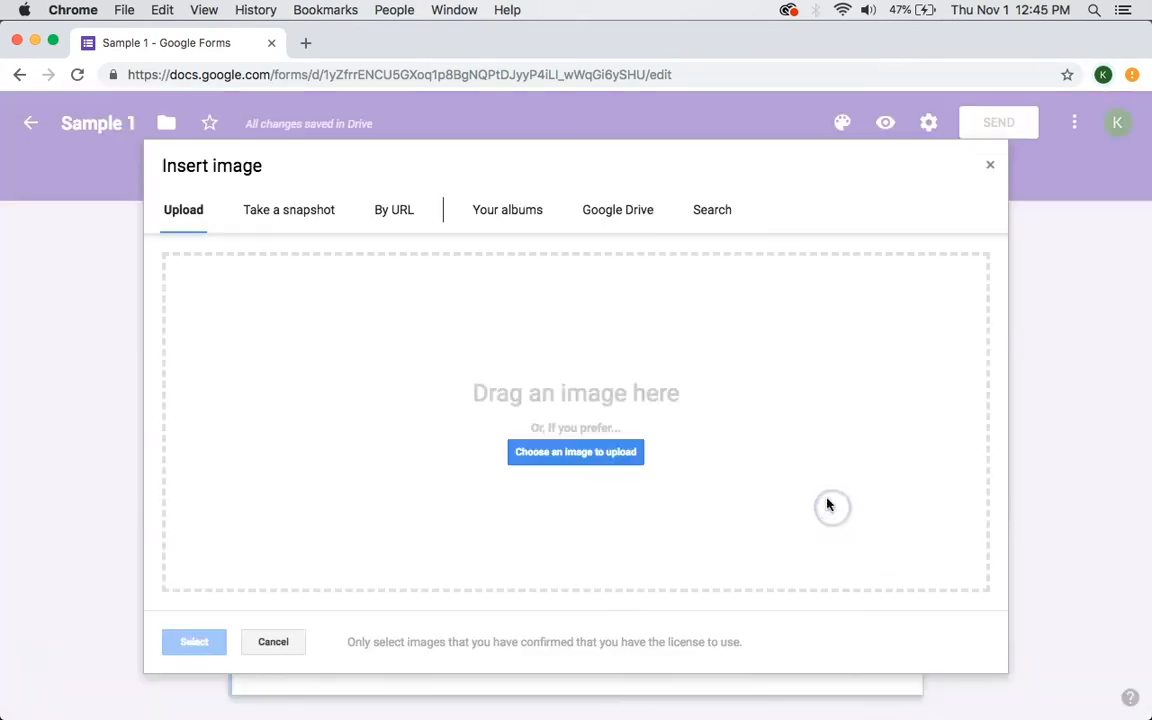
{"action": "left_click", "coordinate": [710, 209]}
{"action": "left_click", "coordinate": [350, 278]}
{"action": "type", "text": "hotdog"}
{"action": "key", "text": "Return"}
{"action": "left_click", "coordinate": [526, 416]}
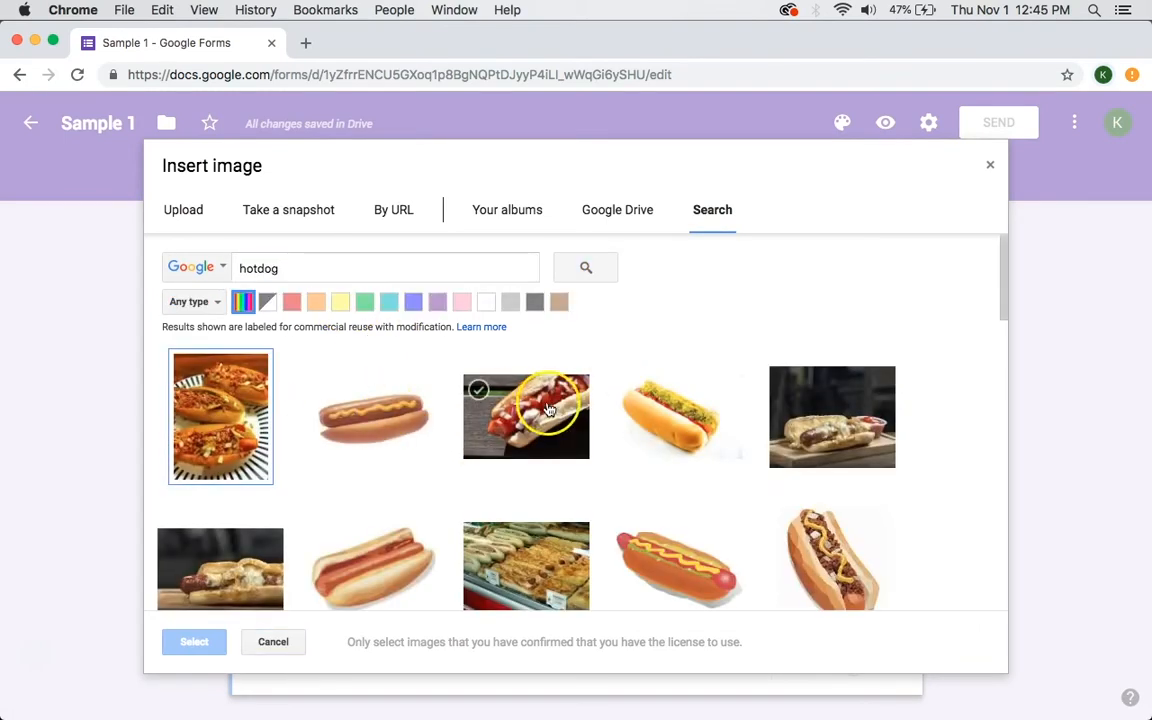
{"action": "left_click", "coordinate": [194, 641]}
- Search Google's images for "Pie" and add the photo of the lattice pie with green apples to the Pie option
{"action": "left_click", "coordinate": [830, 575]}
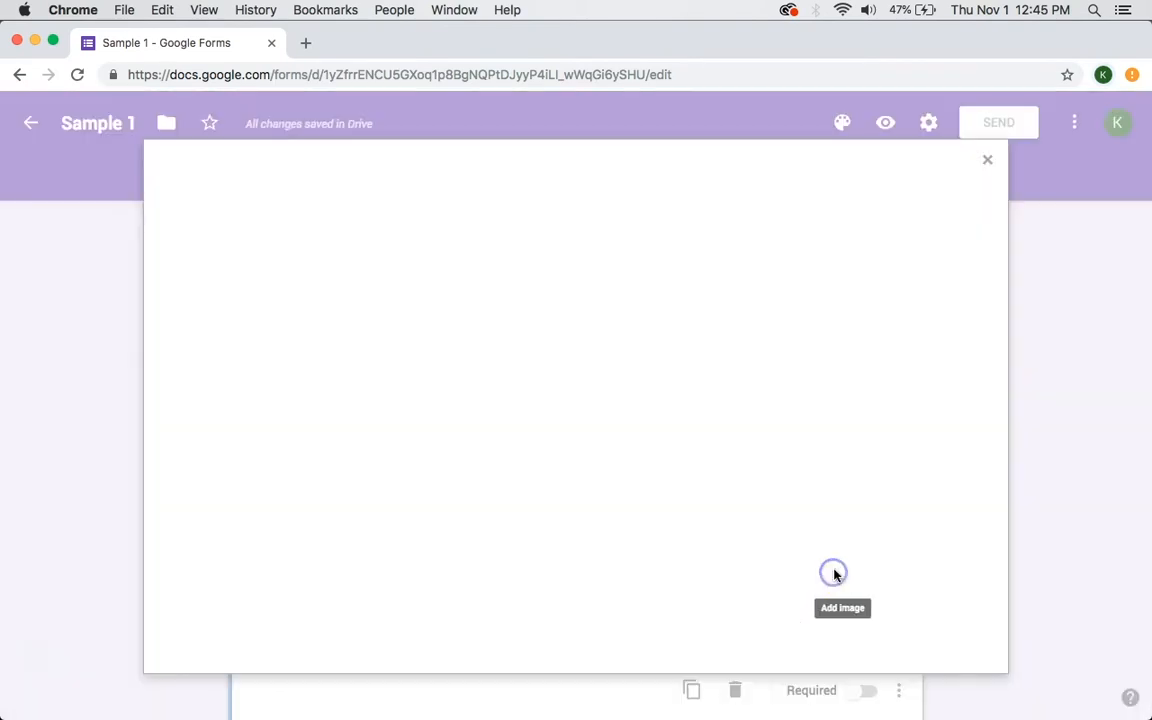
{"action": "left_click", "coordinate": [714, 212]}
{"action": "left_click", "coordinate": [338, 272]}
{"action": "type", "text": "Pie"}
{"action": "key", "text": "Return"}
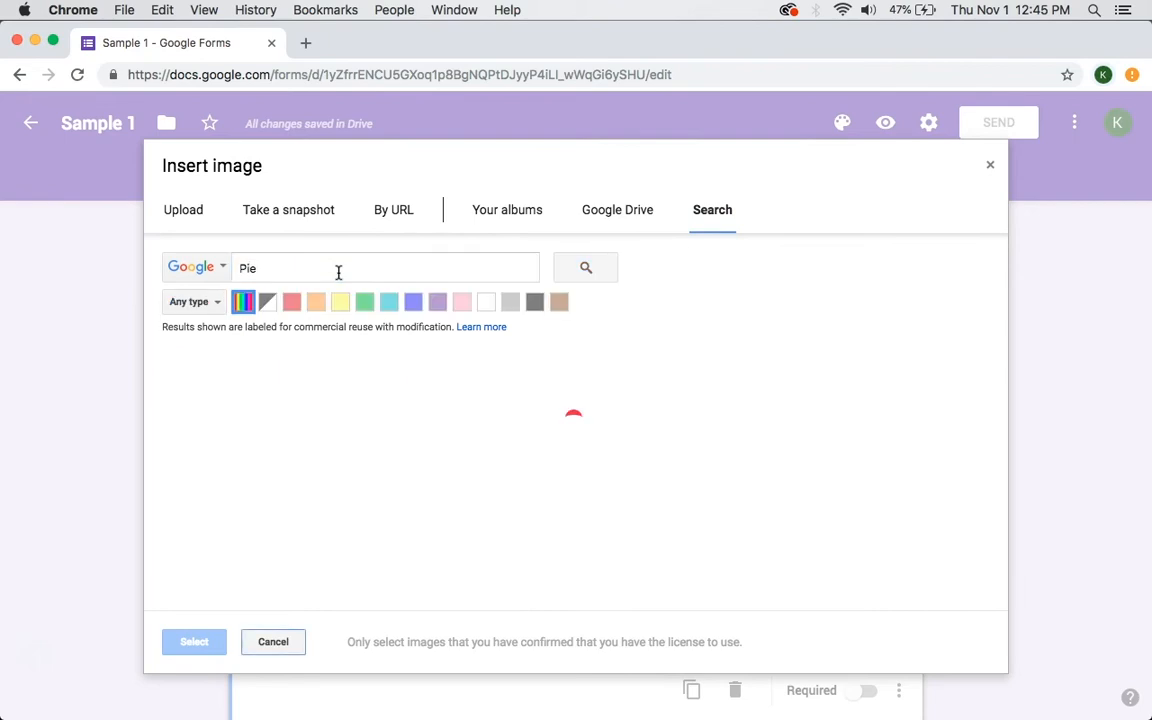
{"action": "double_click", "coordinate": [368, 410]}
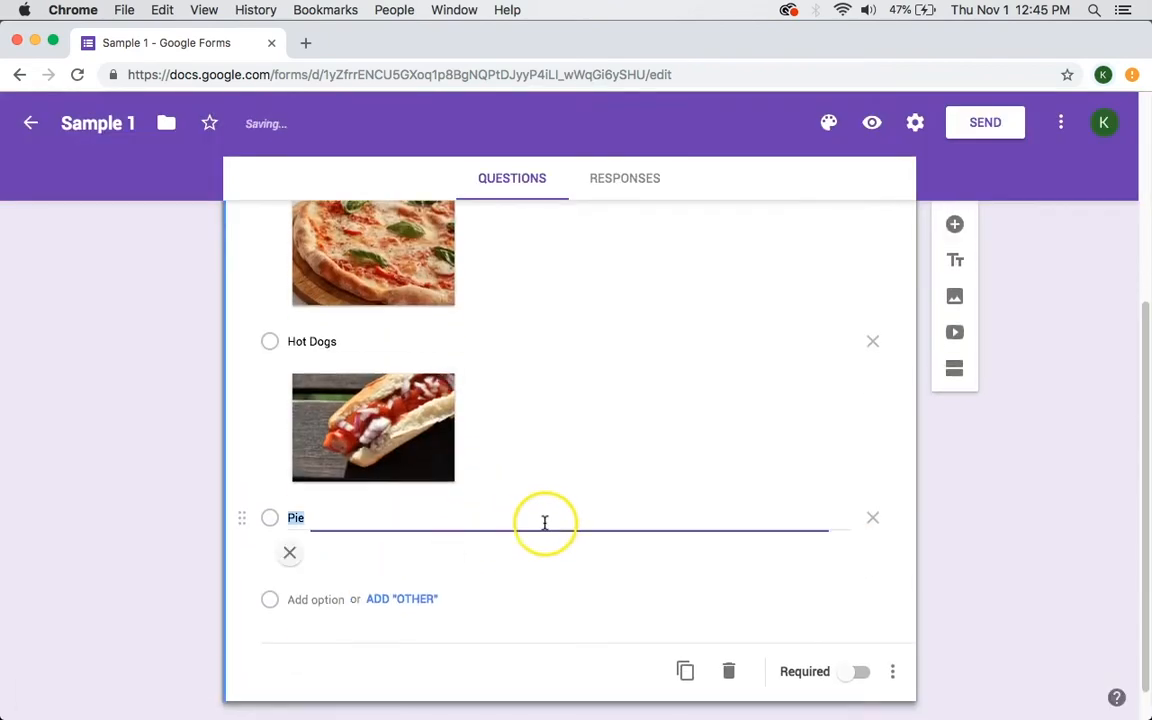
- Look over the favorite food question and the images of its three answer options
{"action": "scroll", "coordinate": [546, 529], "scroll_direction": "up", "scroll_amount": 2}
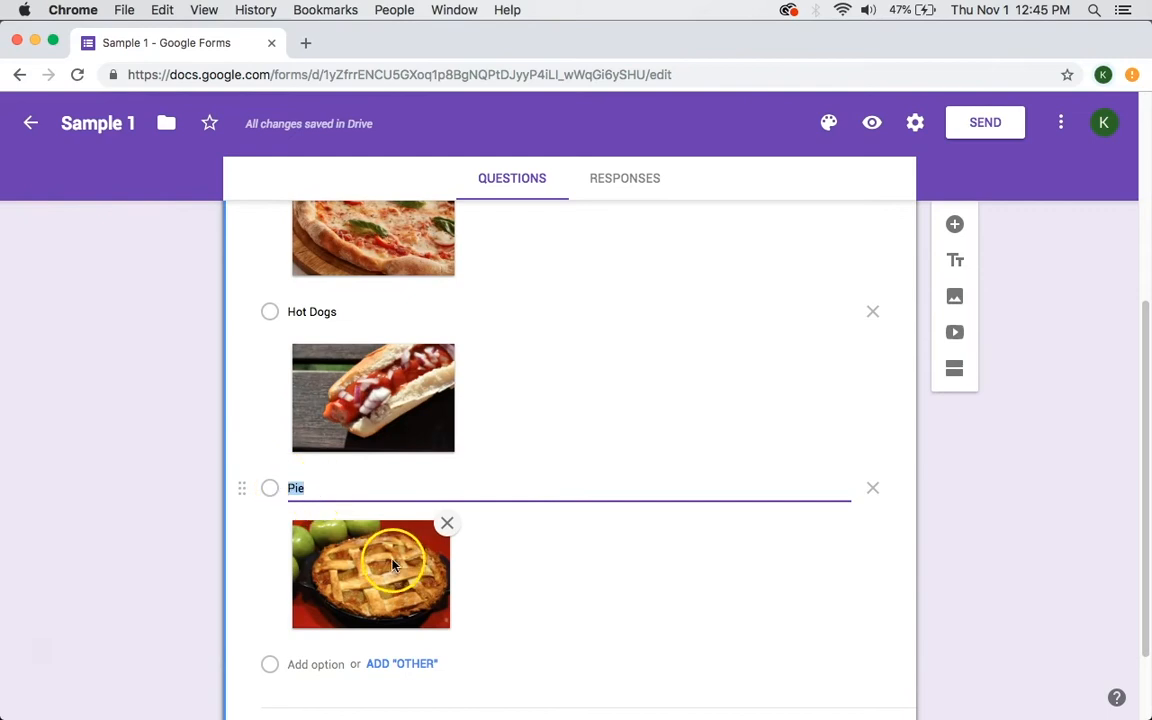
{"action": "scroll", "coordinate": [395, 562], "scroll_direction": "up", "scroll_amount": 5}
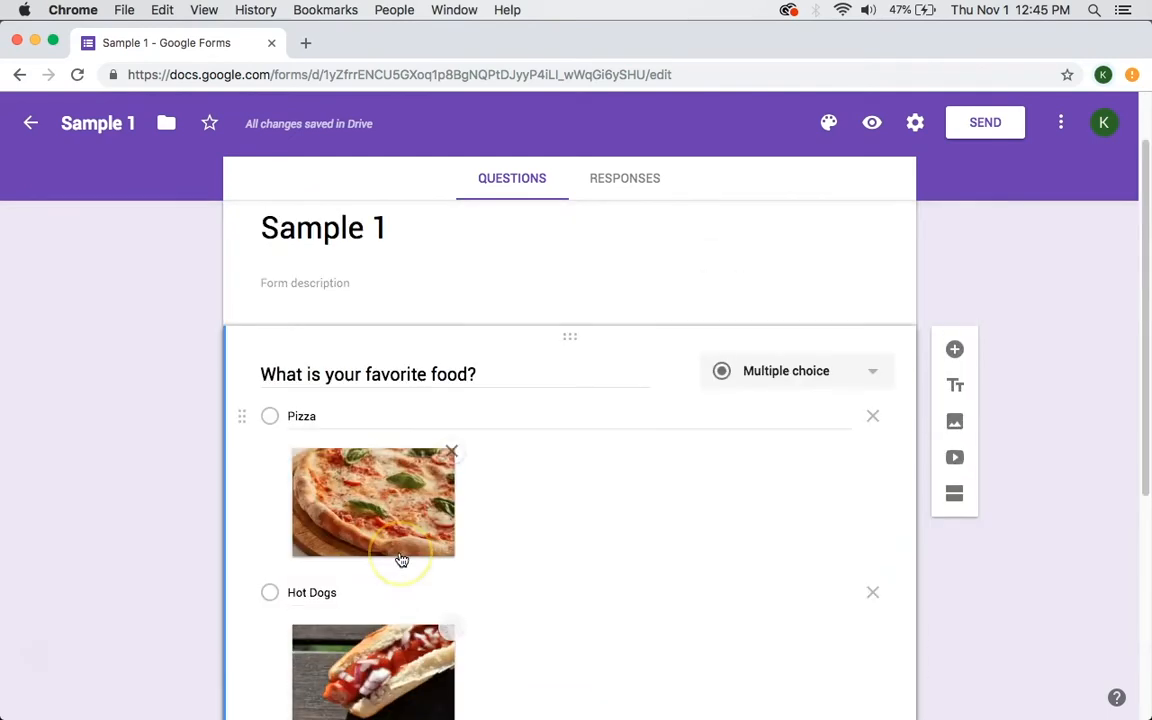
{"action": "scroll", "coordinate": [400, 558], "scroll_direction": "down", "scroll_amount": 2}
{"action": "scroll", "coordinate": [401, 558], "scroll_direction": "up", "scroll_amount": 2}
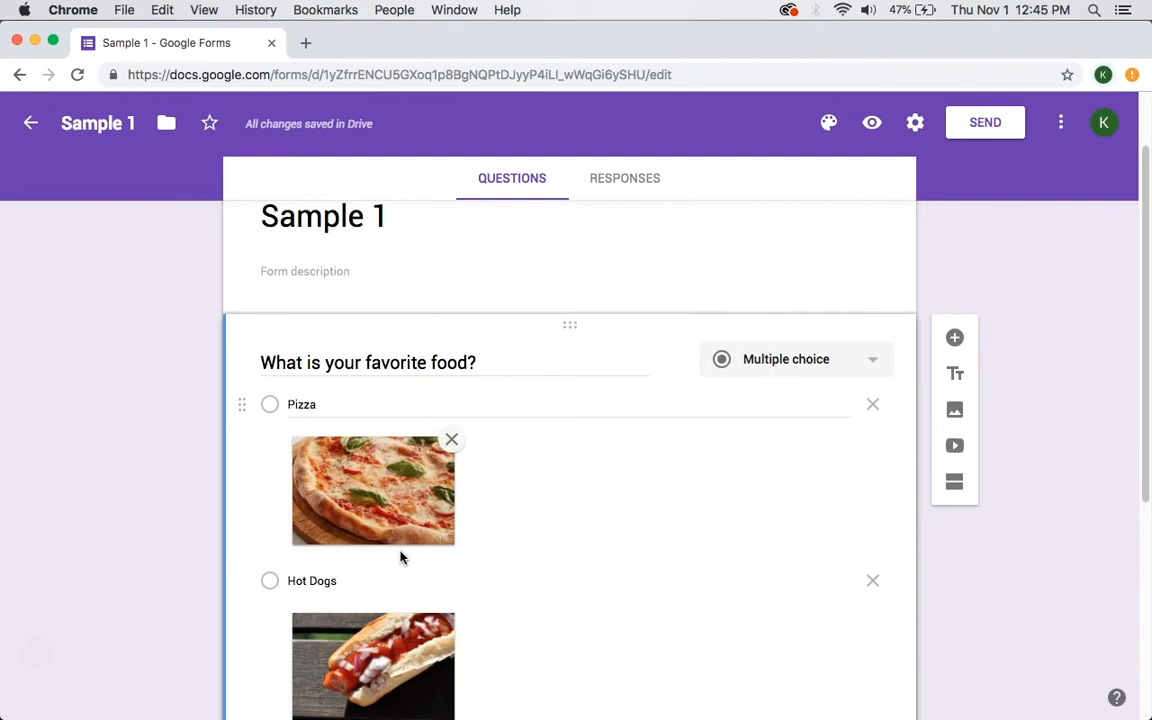
{"action": "scroll", "coordinate": [400, 558], "scroll_direction": "down", "scroll_amount": 3}
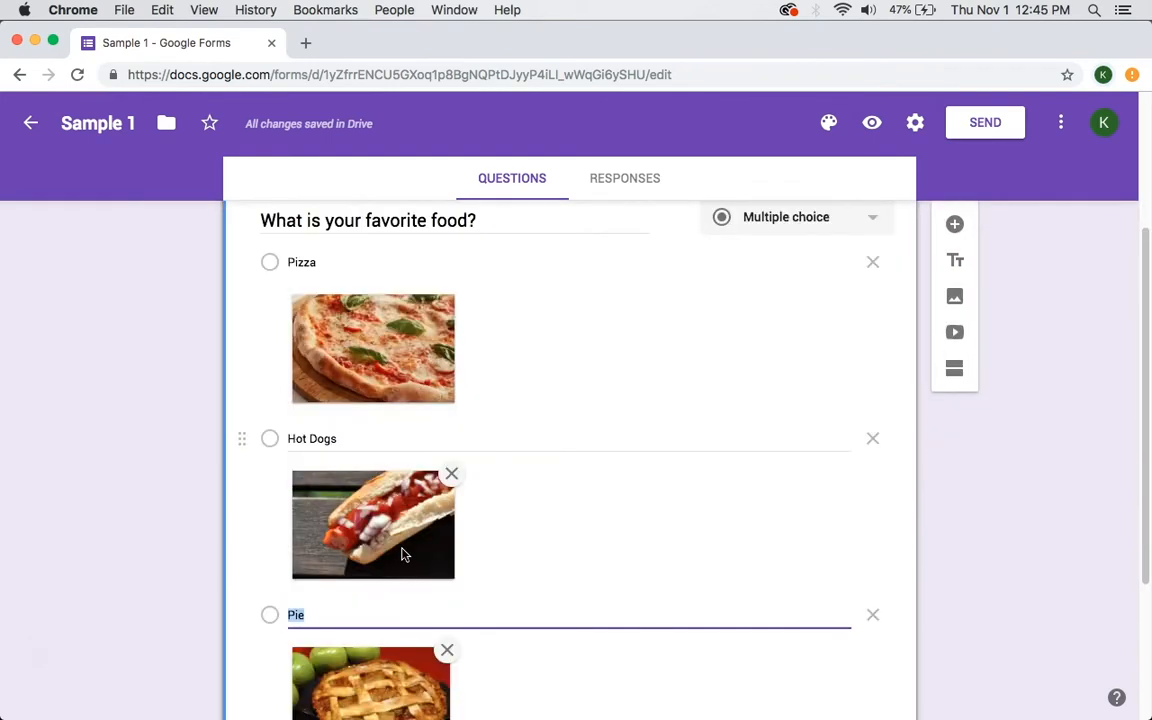
{"action": "scroll", "coordinate": [532, 545], "scroll_direction": "up", "scroll_amount": 3}
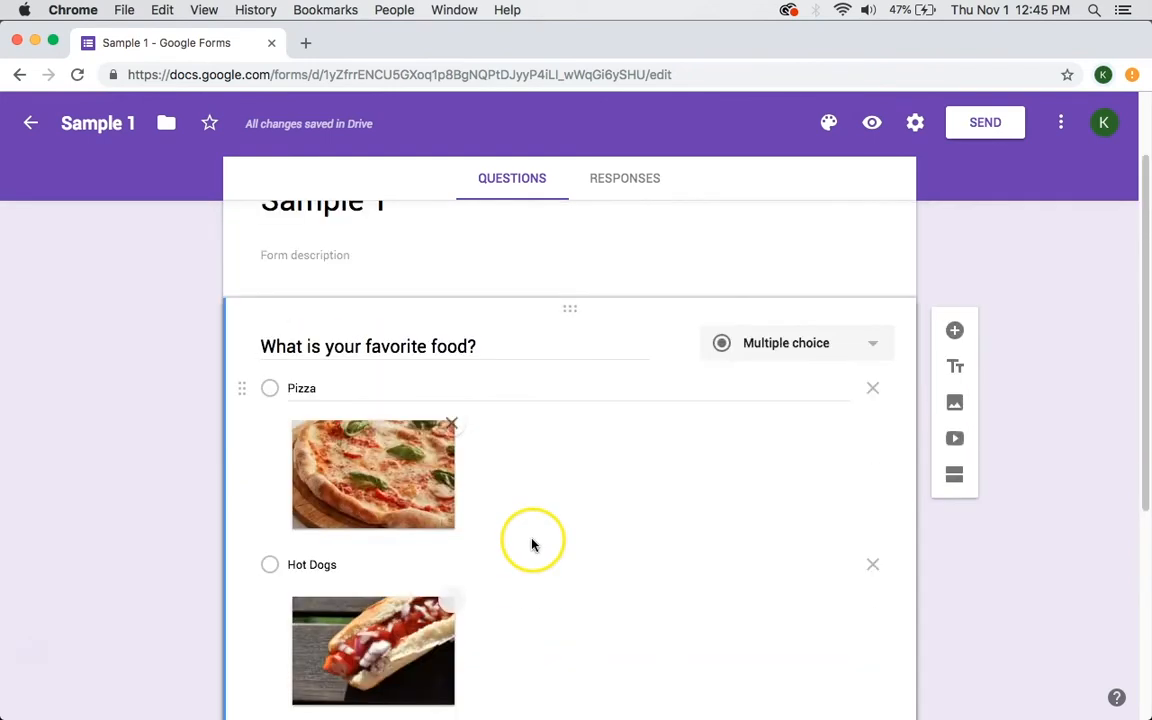
{"action": "scroll", "coordinate": [520, 430], "scroll_direction": "up", "scroll_amount": 2}
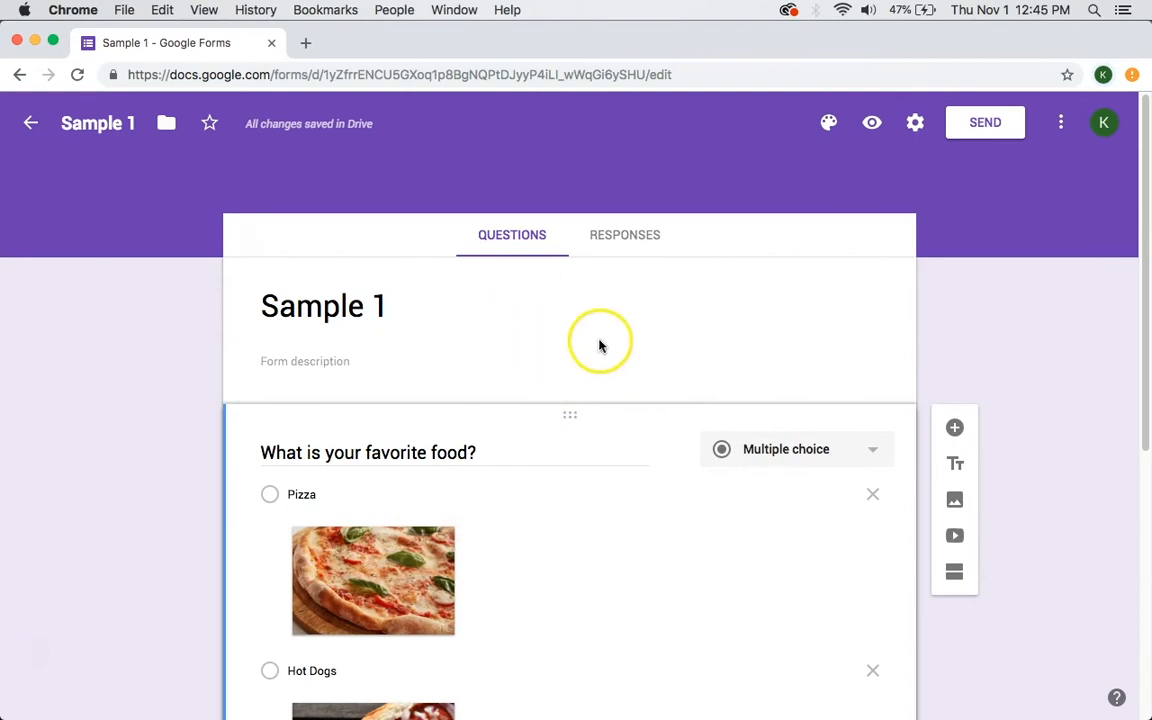
- Preview the form, submit a test response choosing Hot Dogs, and return to the form editor
{"action": "left_click", "coordinate": [873, 125]}
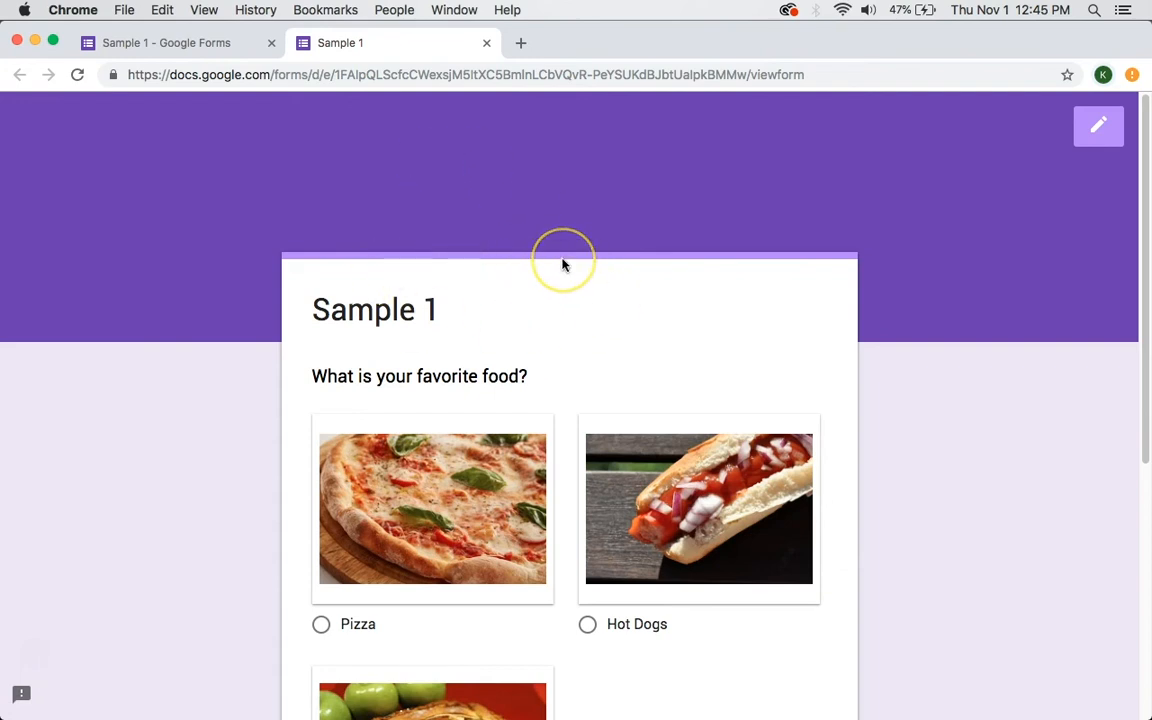
{"action": "scroll", "coordinate": [563, 263], "scroll_direction": "down", "scroll_amount": 2}
{"action": "scroll", "coordinate": [576, 257], "scroll_direction": "down", "scroll_amount": 1}
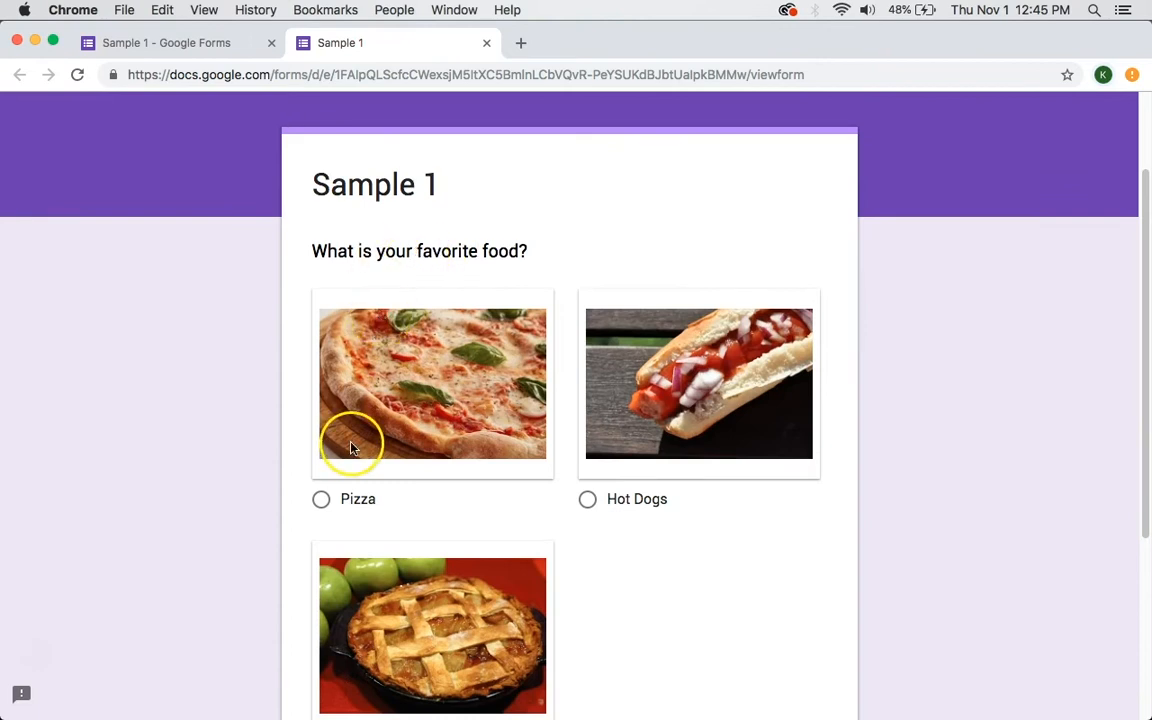
{"action": "scroll", "coordinate": [797, 452], "scroll_direction": "down", "scroll_amount": 3}
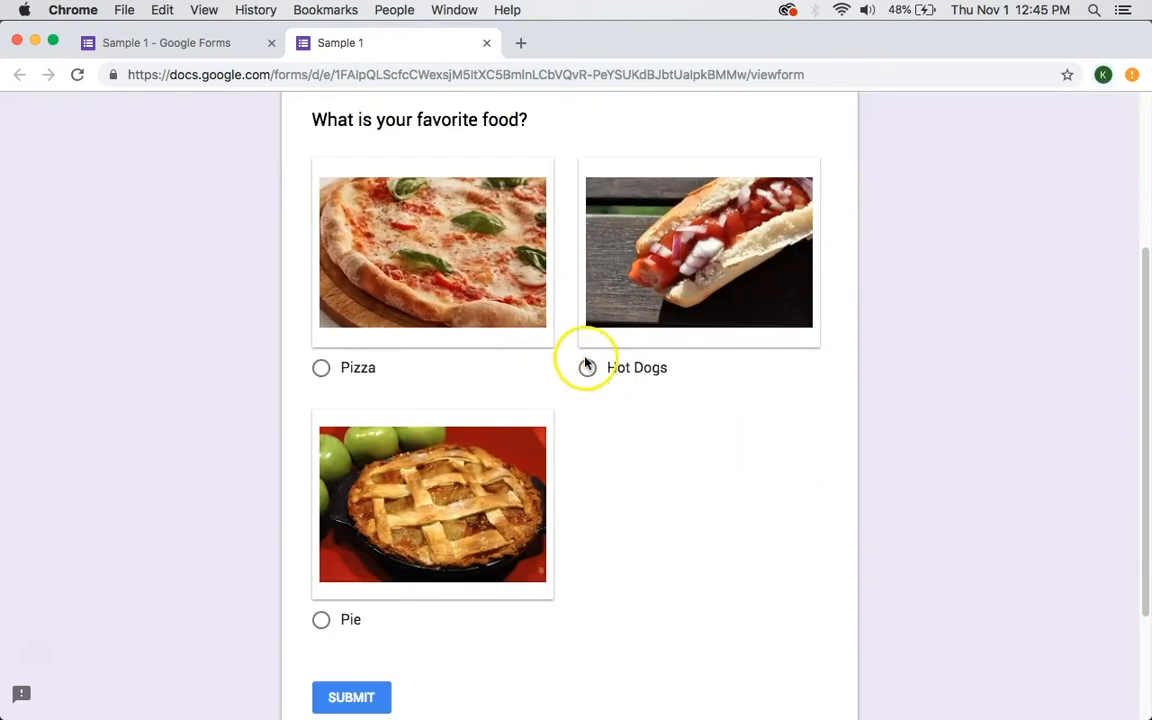
{"action": "left_click", "coordinate": [591, 369]}
{"action": "scroll", "coordinate": [476, 552], "scroll_direction": "down", "scroll_amount": 1}
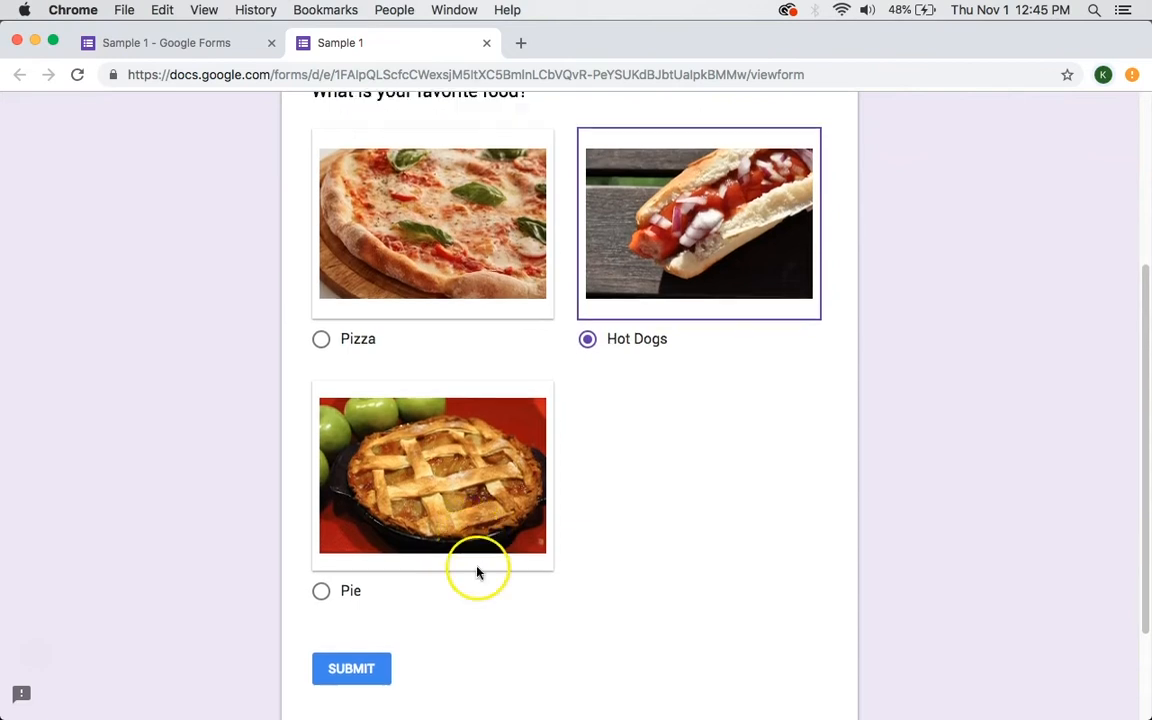
{"action": "left_click", "coordinate": [362, 668]}
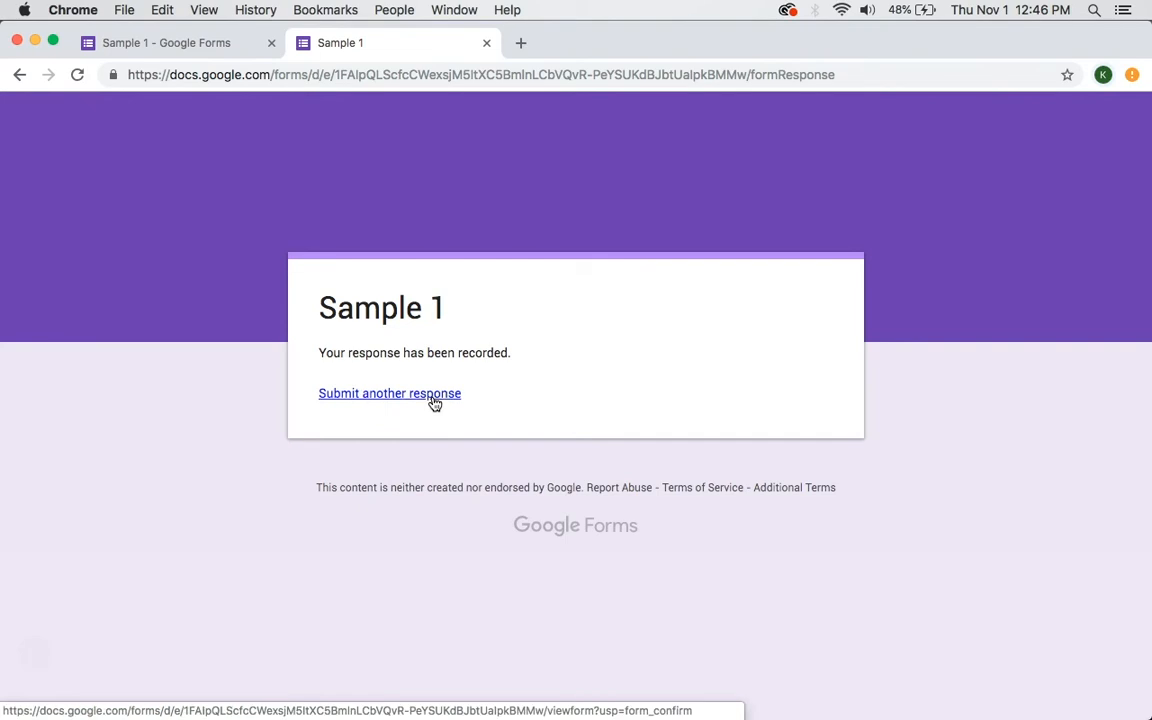
{"action": "left_click", "coordinate": [487, 43]}
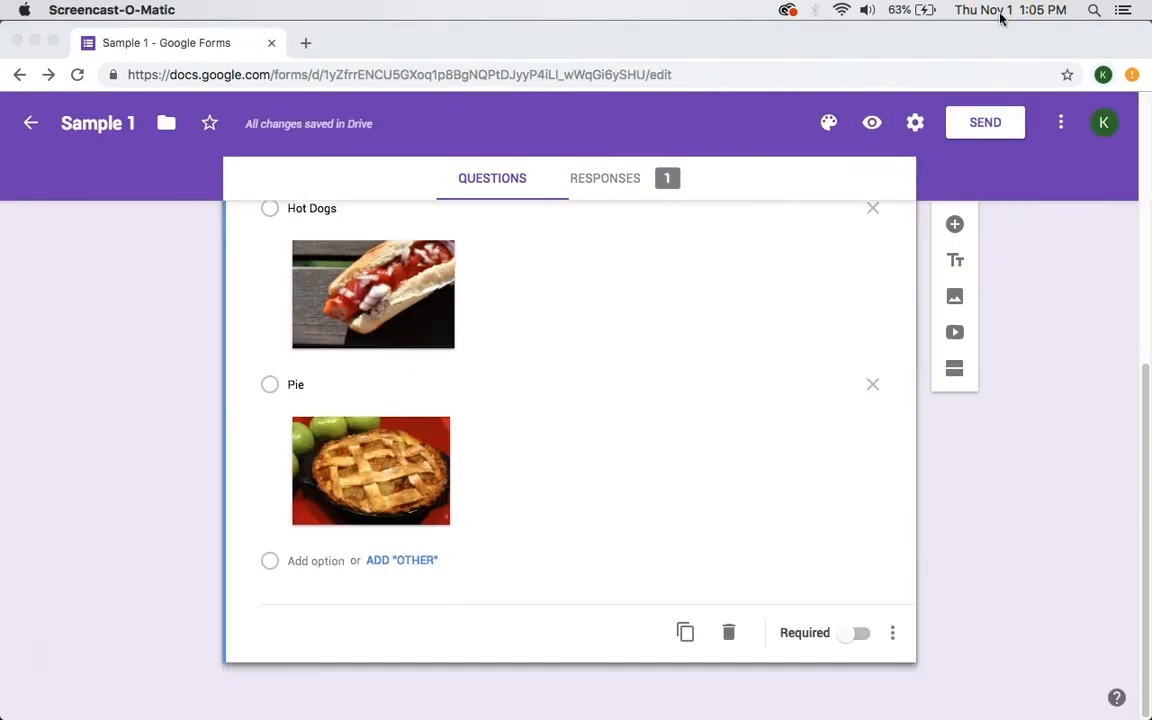
- Add a new question below the favorite food question with the title "Which are considered vegetables"
{"action": "left_click", "coordinate": [954, 224]}
{"action": "type", "text": "Which ar"}
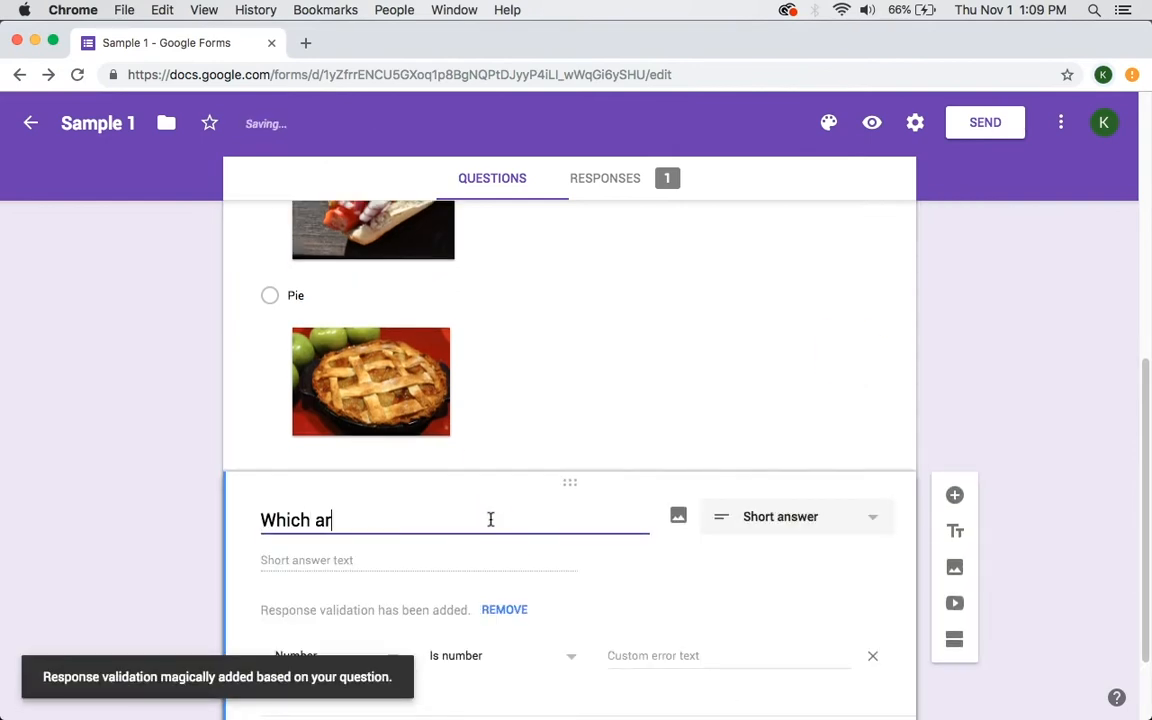
{"action": "type", "text": "e considered vegetables"}
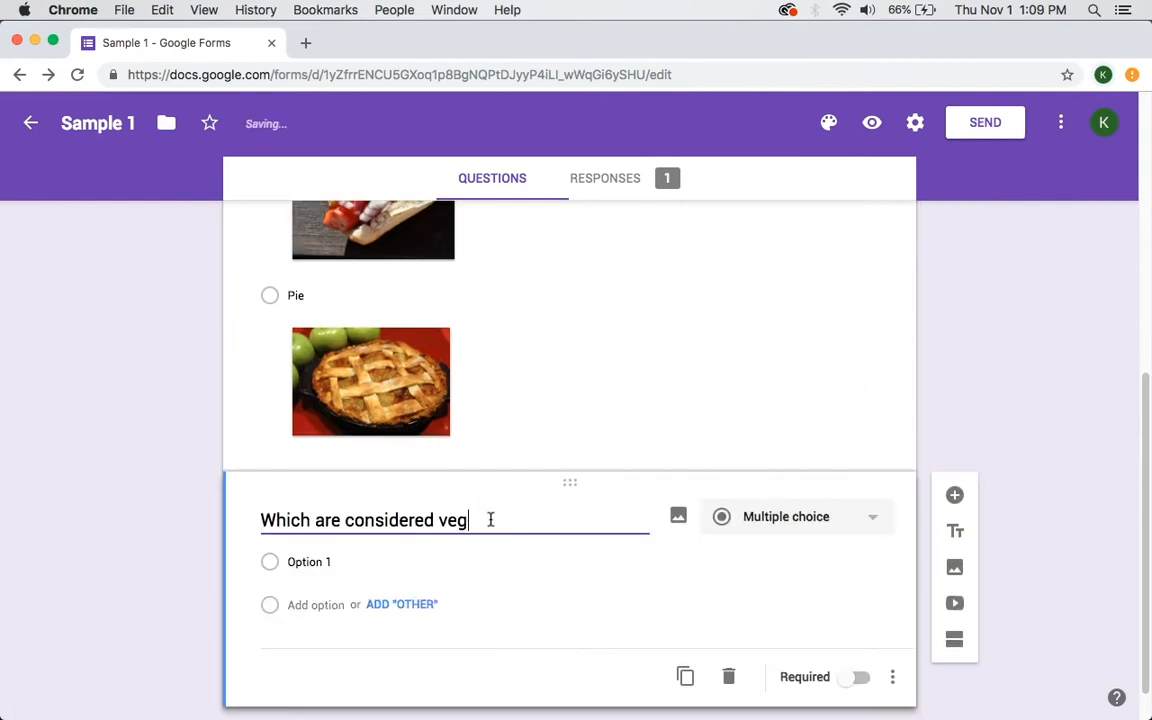
{"action": "left_click", "coordinate": [437, 463]}
- Enter Carrots, Bell Peppers, Tomatoes and Squash as the answer options of the vegetables question
{"action": "left_click", "coordinate": [362, 563]}
{"action": "type", "text": "Carrots"}
{"action": "key", "text": "Return"}
{"action": "type", "text": "Bell Peppers"}
{"action": "key", "text": "Return"}
{"action": "type", "text": "Tomatoes"}
{"action": "key", "text": "Return"}
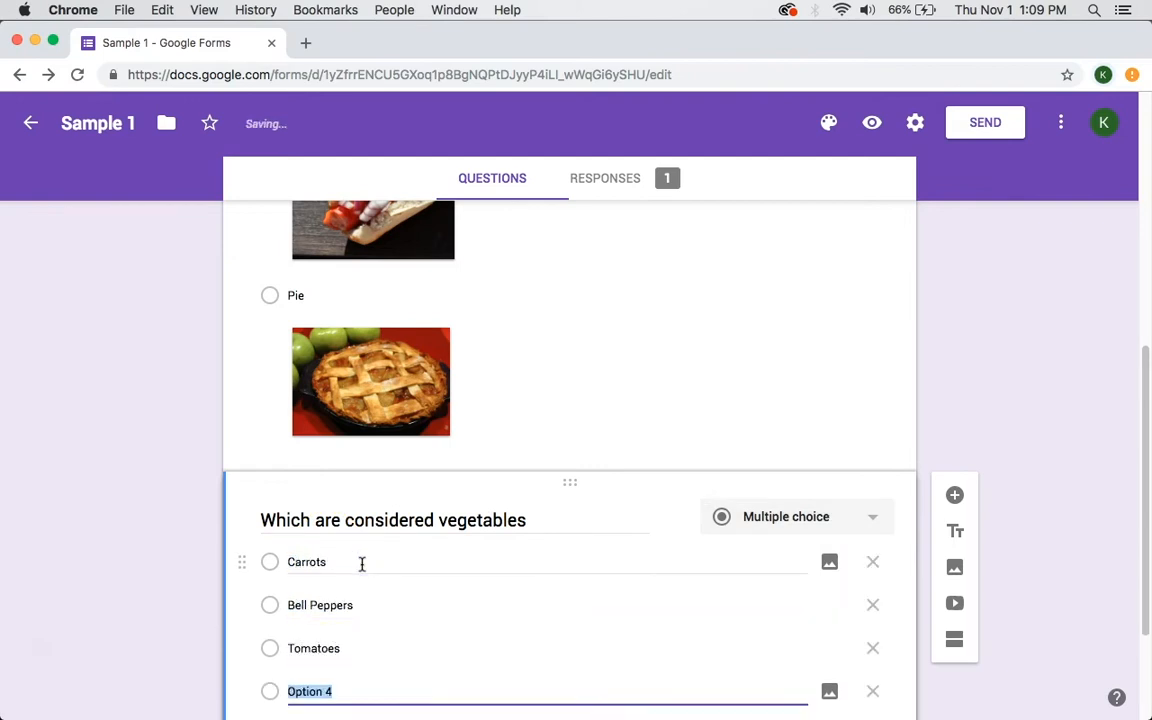
{"action": "scroll", "coordinate": [407, 570], "scroll_direction": "down", "scroll_amount": 2}
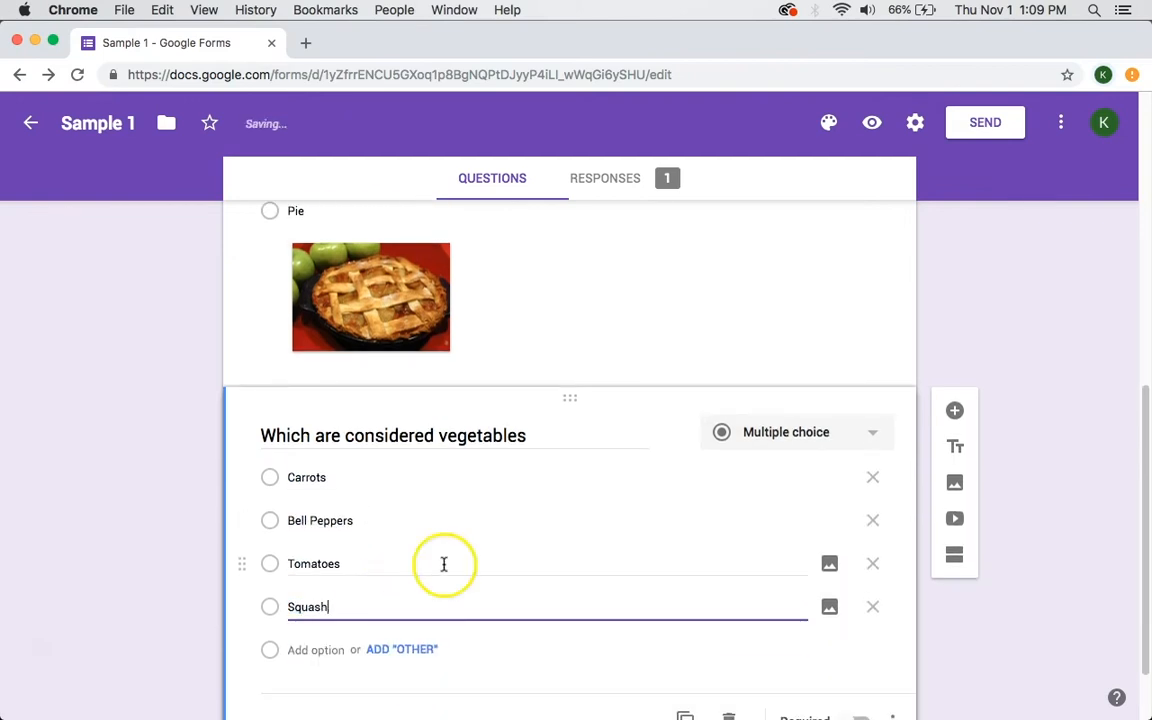
- Change the vegetables question to the Checkboxes type and add a new question titled "What did you do this summer?"
{"action": "left_click", "coordinate": [800, 432]}
{"action": "left_click", "coordinate": [746, 365]}
{"action": "left_click", "coordinate": [951, 316]}
{"action": "type", "text": "What did you do this s"}
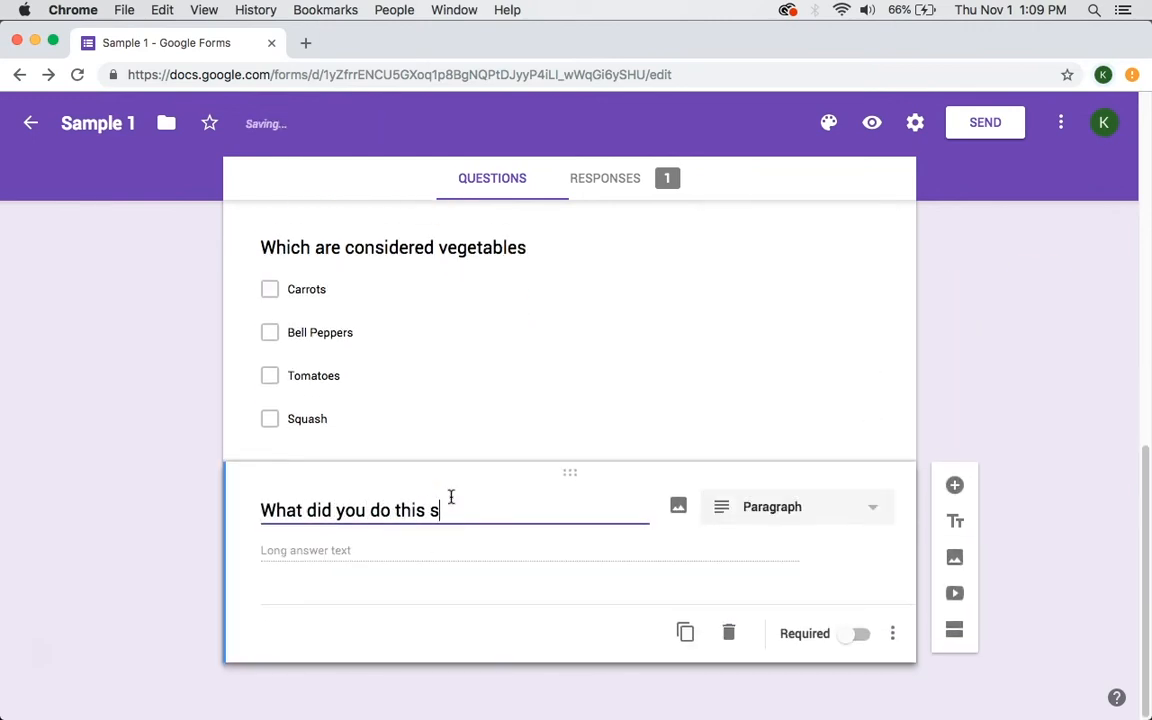
{"action": "type", "text": "ummer?"}
- Make the summer question a Dropdown with the options Beach, Stayed Home, Visited Relatives and Nothing at all
{"action": "left_click", "coordinate": [800, 507]}
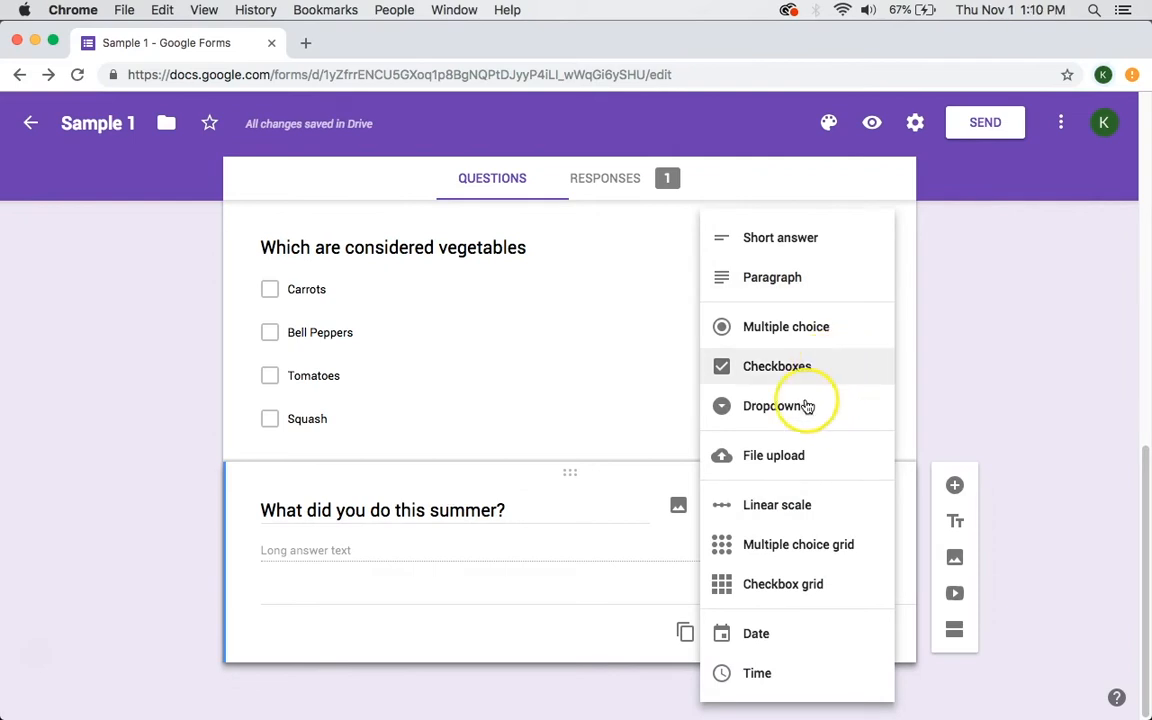
{"action": "left_click", "coordinate": [807, 406]}
{"action": "left_click", "coordinate": [378, 543]}
{"action": "type", "text": "Beach"}
{"action": "key", "text": "Return"}
{"action": "type", "text": "Stayed "}
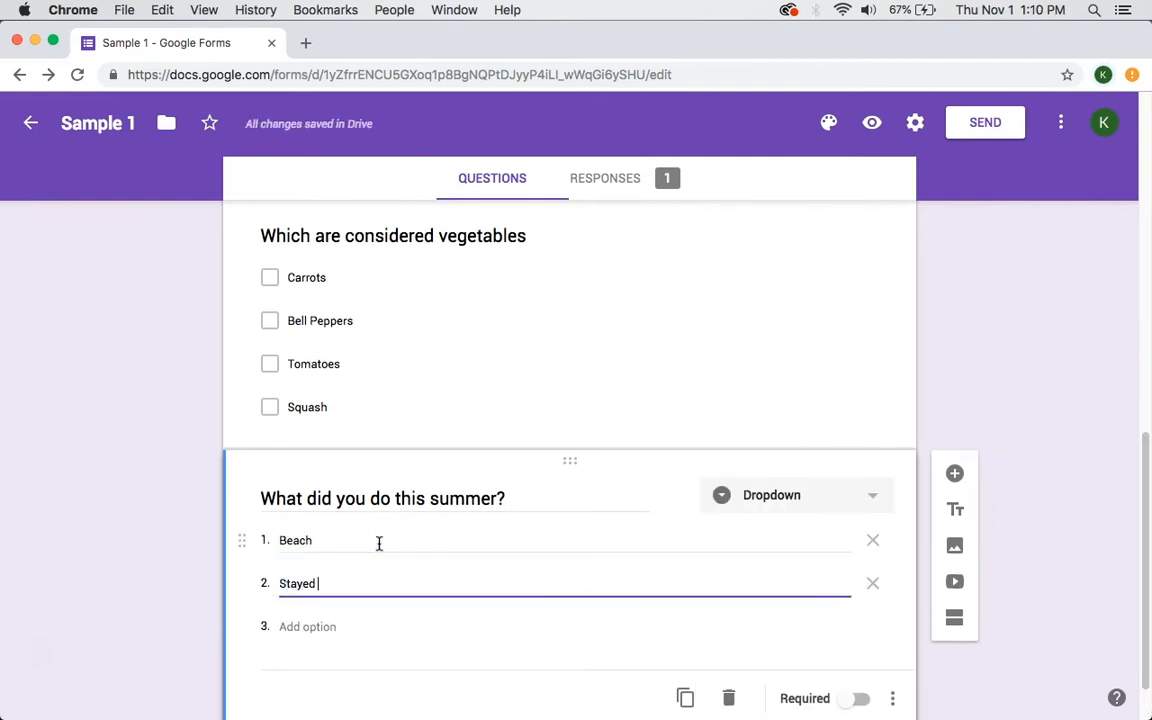
{"action": "type", "text": "Home"}
{"action": "key", "text": "Return"}
{"action": "type", "text": "Visited Relatives"}
{"action": "key", "text": "Return"}
{"action": "type", "text": "Noth"}
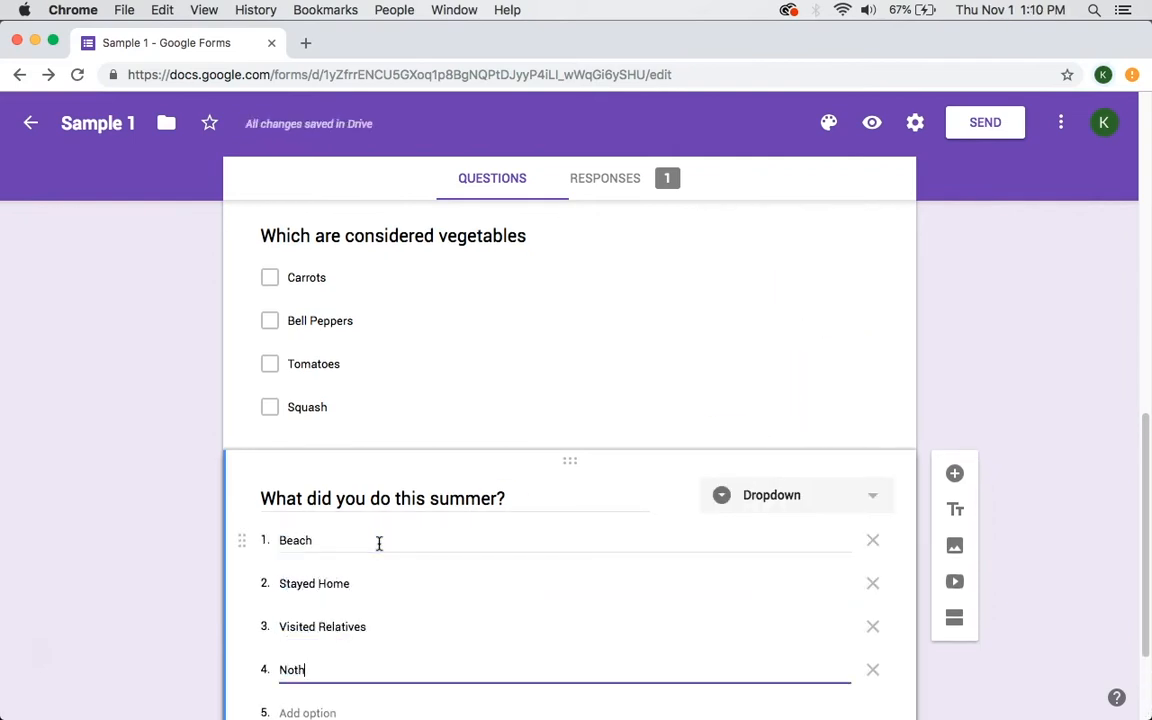
{"action": "type", "text": "ing at all"}
{"action": "scroll", "coordinate": [450, 480], "scroll_direction": "down", "scroll_amount": 3}
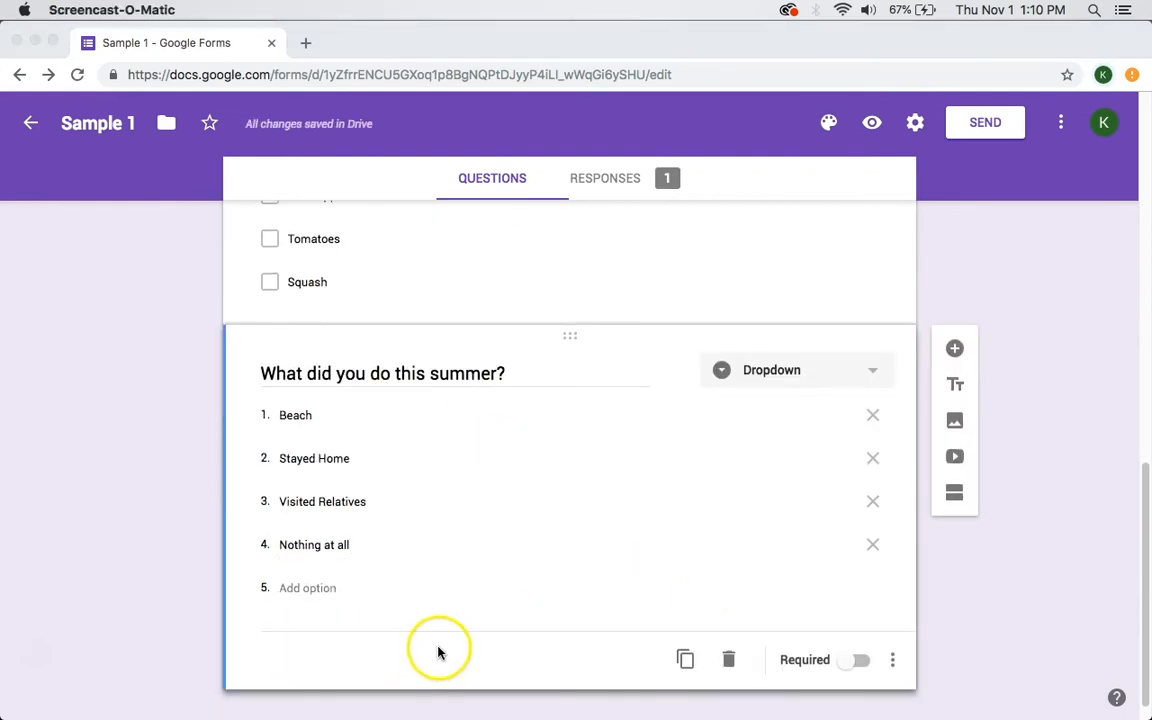
- Make the "What did you do this summer?" question required
{"action": "scroll", "coordinate": [468, 573], "scroll_direction": "up", "scroll_amount": 5}
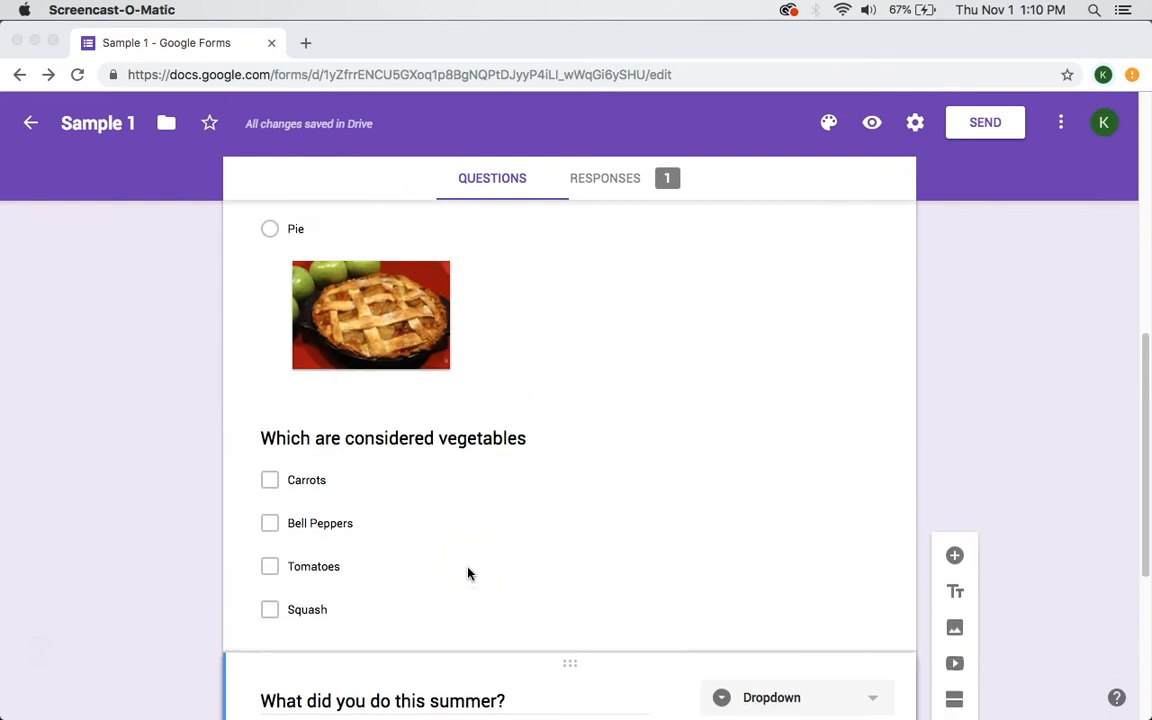
{"action": "scroll", "coordinate": [468, 573], "scroll_direction": "up", "scroll_amount": 7}
{"action": "scroll", "coordinate": [468, 573], "scroll_direction": "up", "scroll_amount": 2}
{"action": "scroll", "coordinate": [468, 573], "scroll_direction": "down", "scroll_amount": 10}
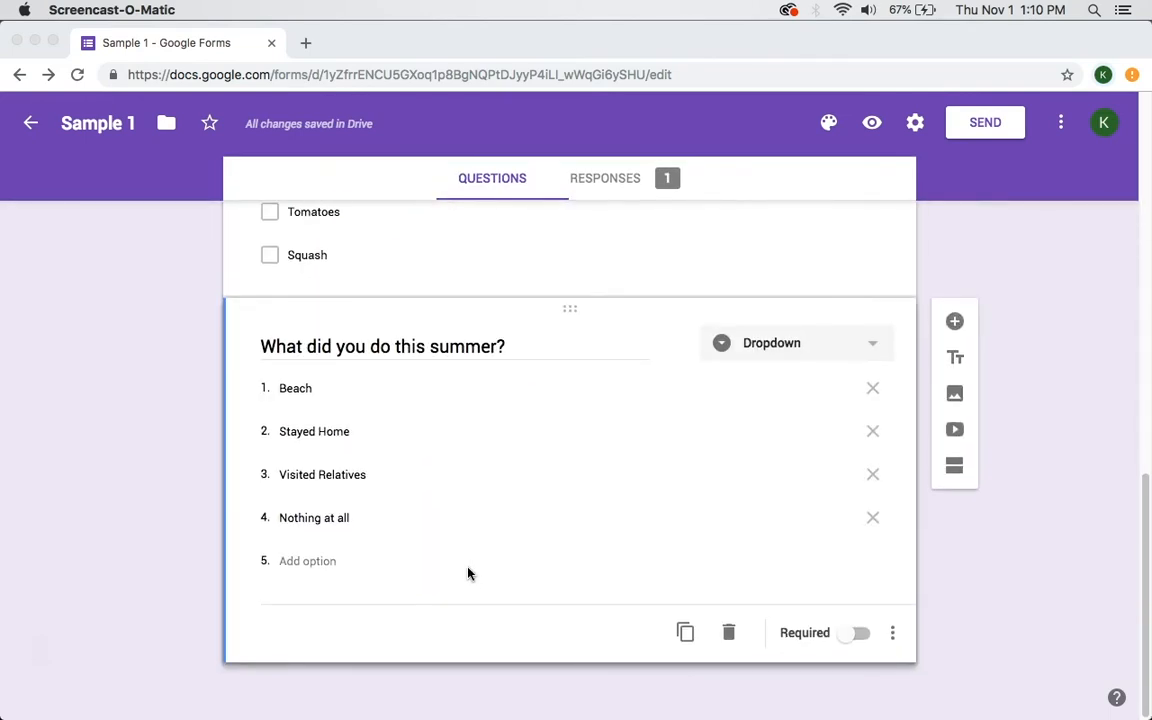
{"action": "left_click", "coordinate": [599, 317]}
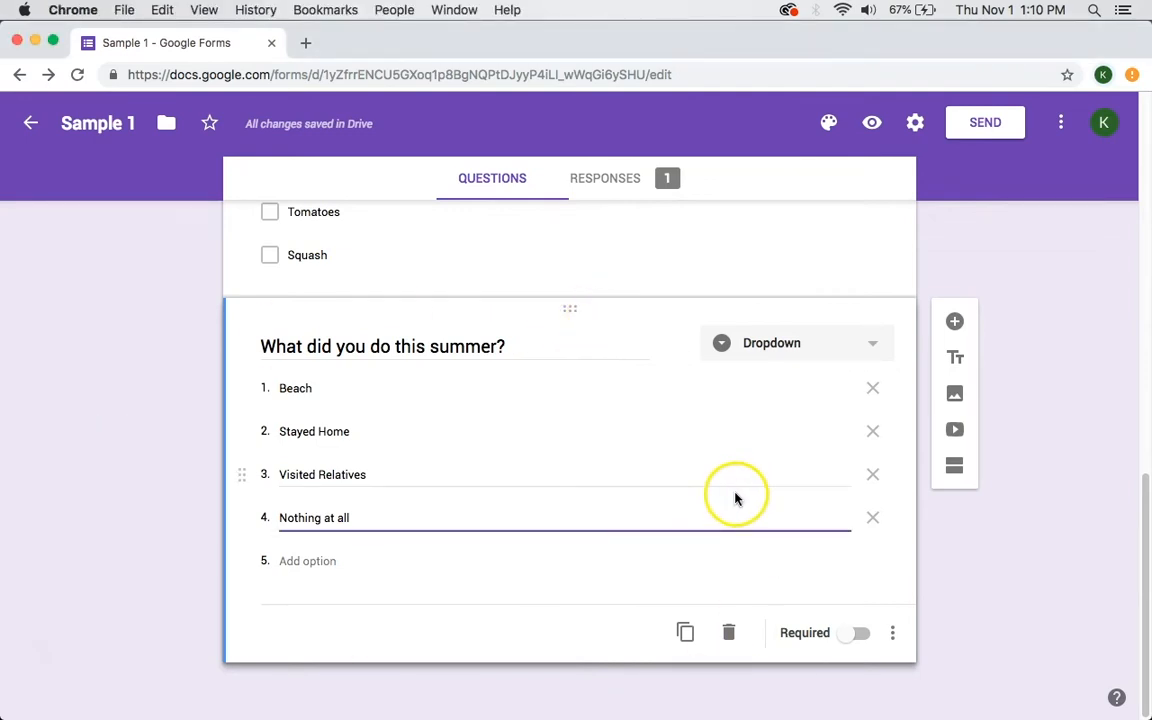
{"action": "left_click", "coordinate": [848, 638]}
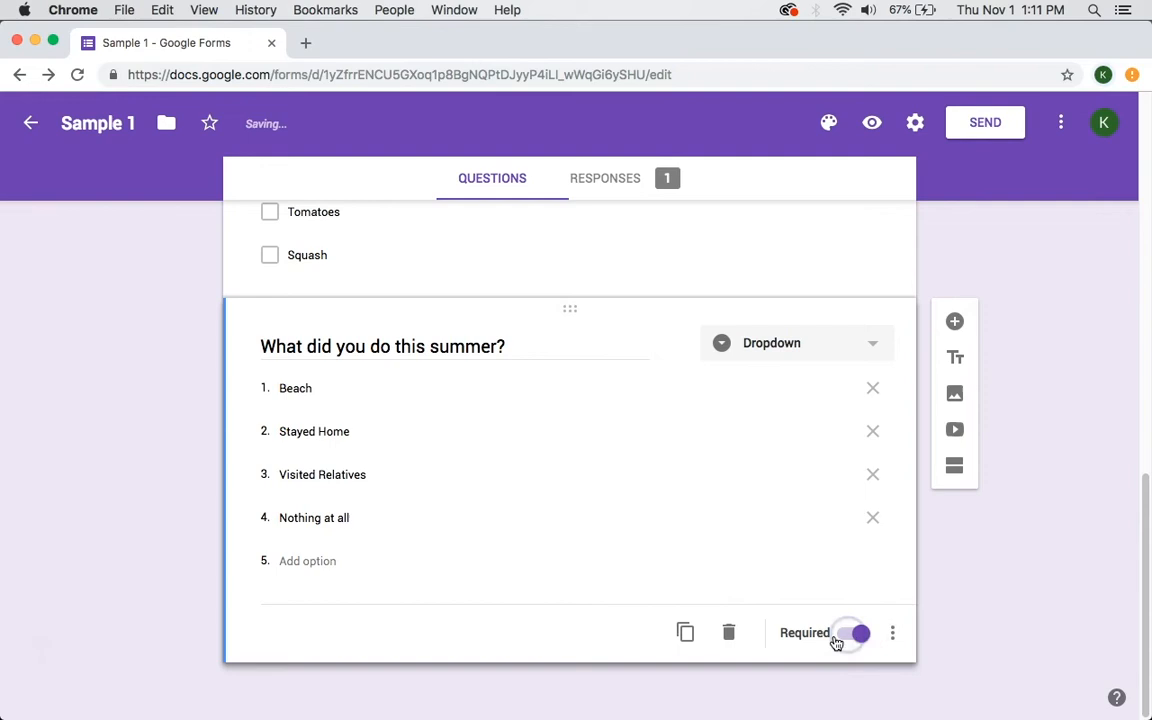
- Make the vegetables question and the favorite food question required as well
{"action": "scroll", "coordinate": [859, 598], "scroll_direction": "up", "scroll_amount": 5}
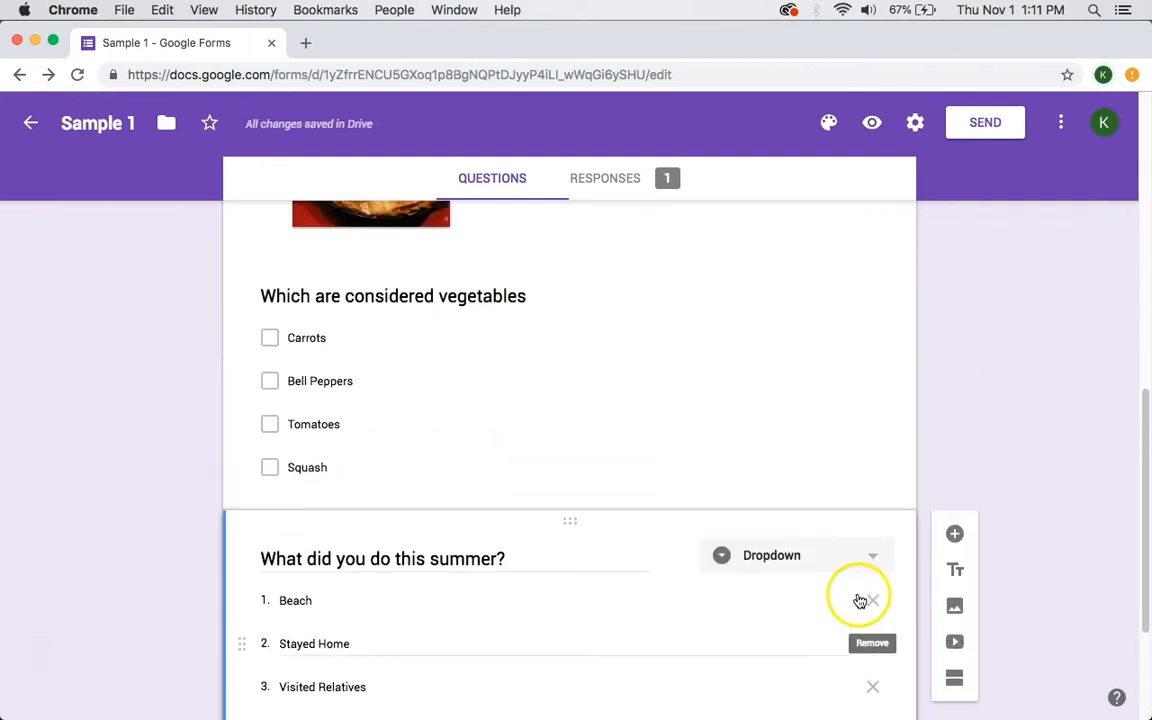
{"action": "scroll", "coordinate": [830, 530], "scroll_direction": "up", "scroll_amount": 2}
{"action": "left_click", "coordinate": [800, 458]}
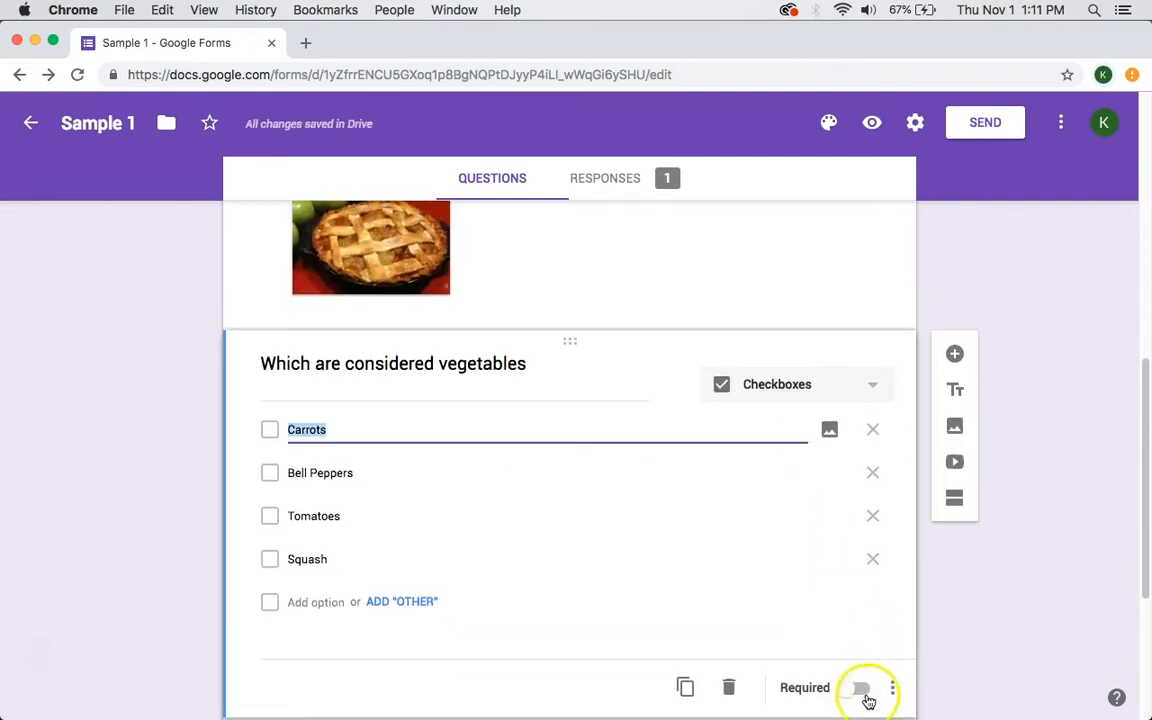
{"action": "left_click", "coordinate": [866, 699]}
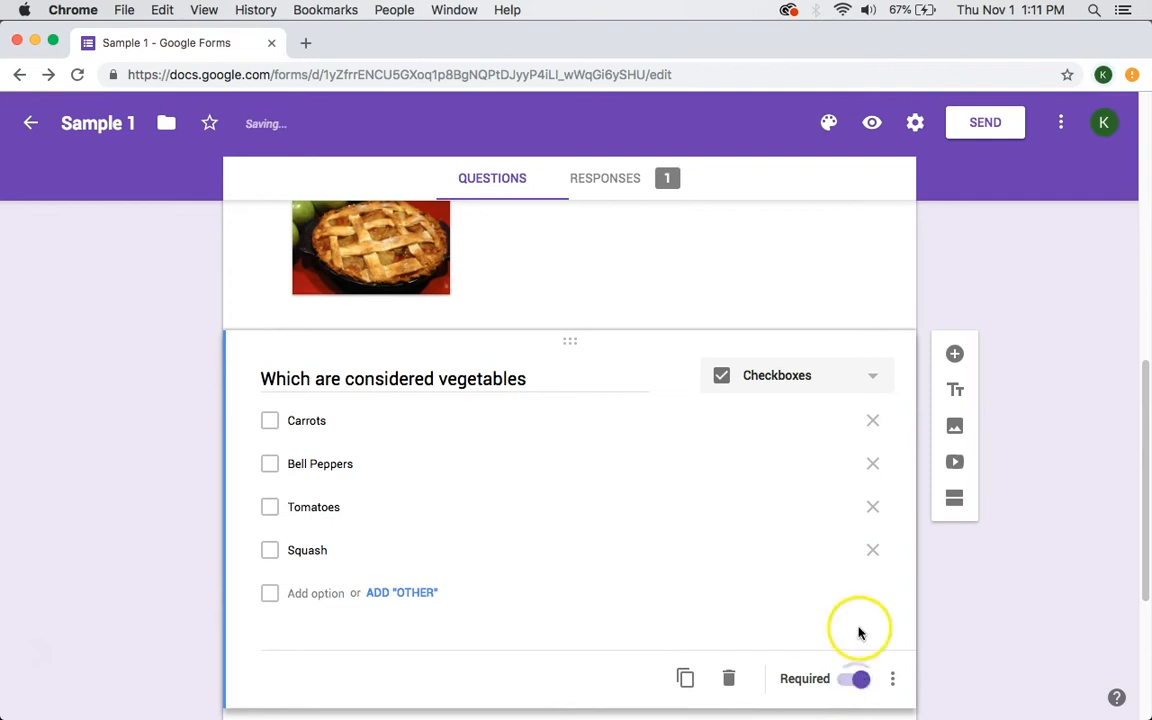
{"action": "scroll", "coordinate": [852, 610], "scroll_direction": "up", "scroll_amount": 5}
{"action": "left_click", "coordinate": [843, 410]}
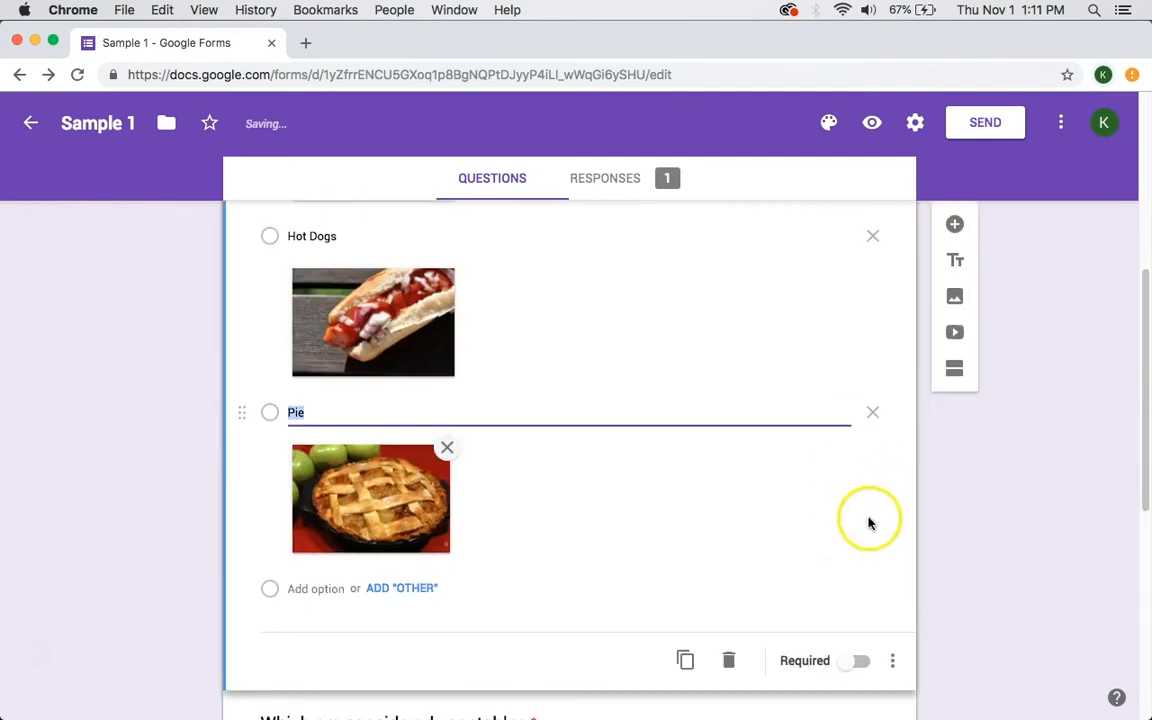
{"action": "left_click", "coordinate": [856, 669]}
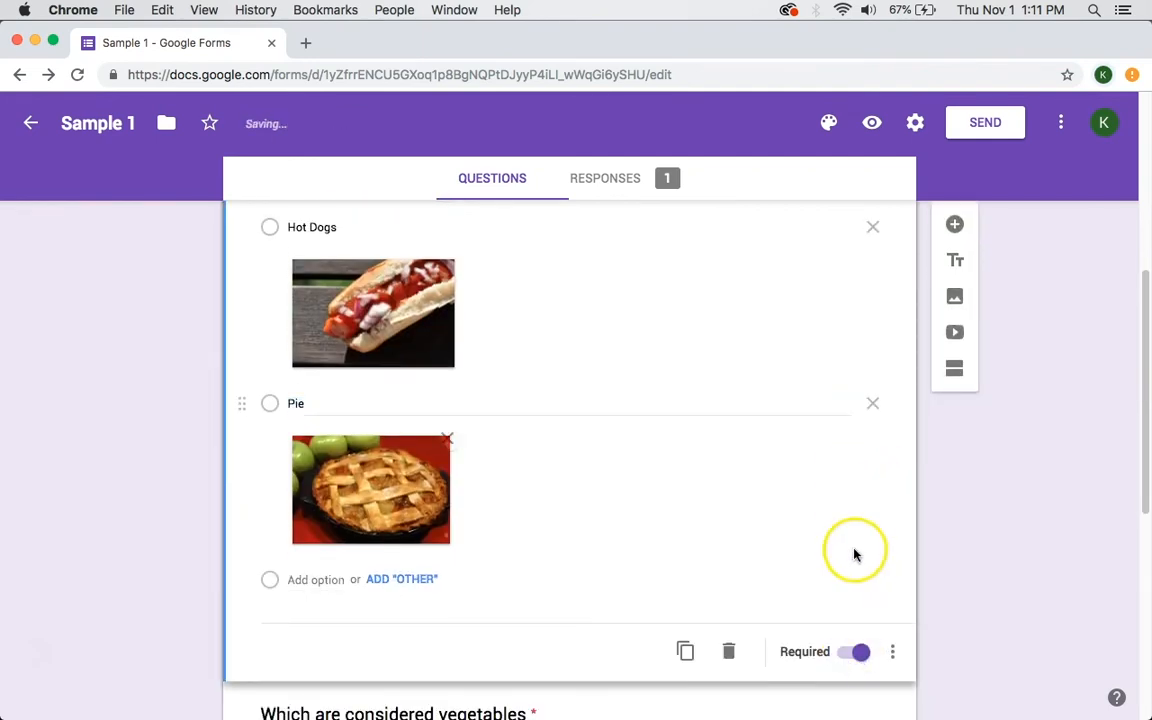
- Show a description for the favorite food question and enter "Please select your favorite" in it
{"action": "scroll", "coordinate": [848, 530], "scroll_direction": "down", "scroll_amount": 6}
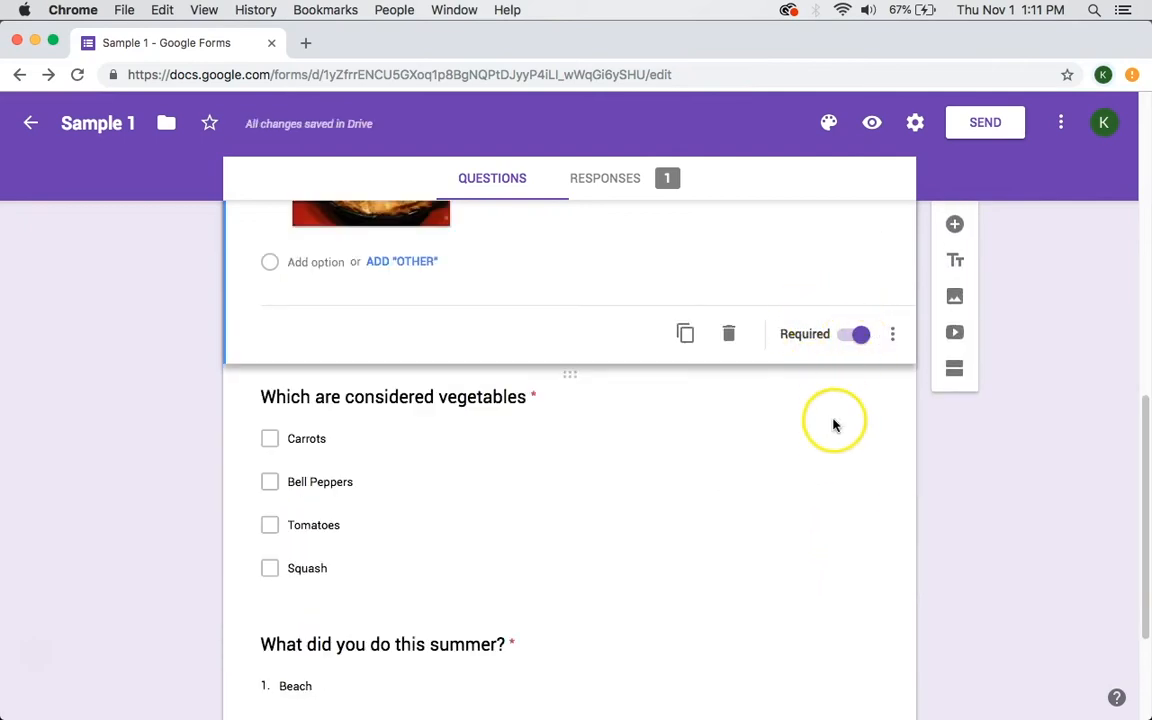
{"action": "scroll", "coordinate": [834, 426], "scroll_direction": "down", "scroll_amount": 4}
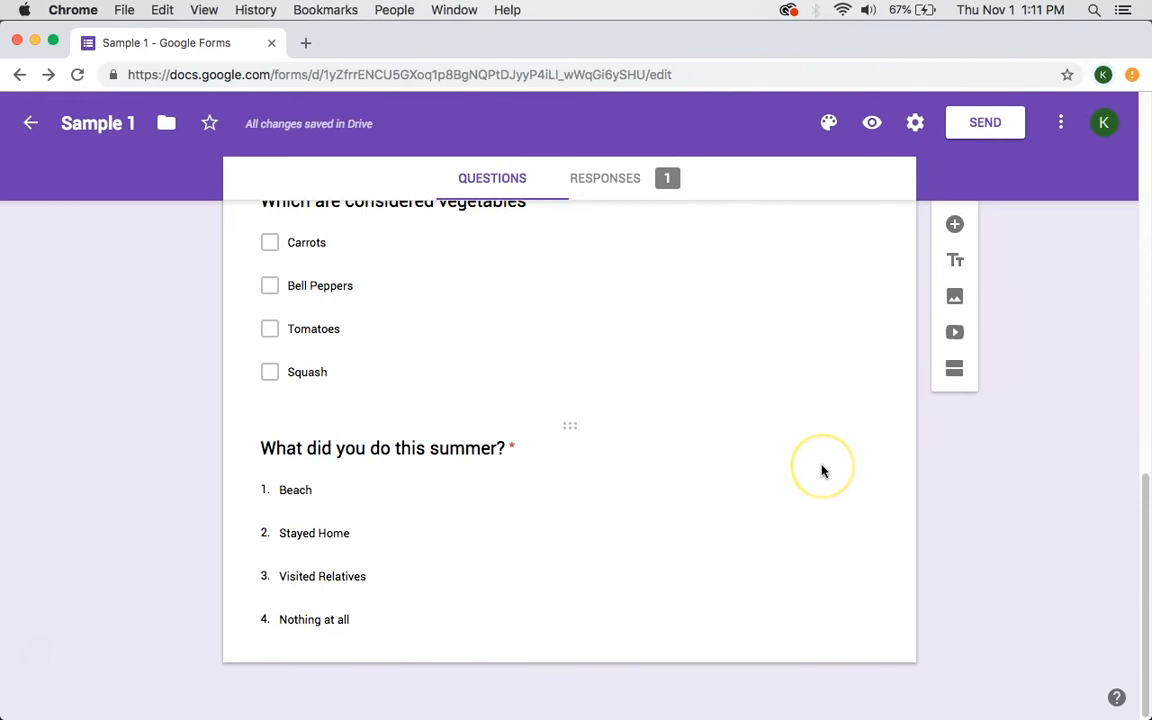
{"action": "scroll", "coordinate": [822, 471], "scroll_direction": "up", "scroll_amount": 10}
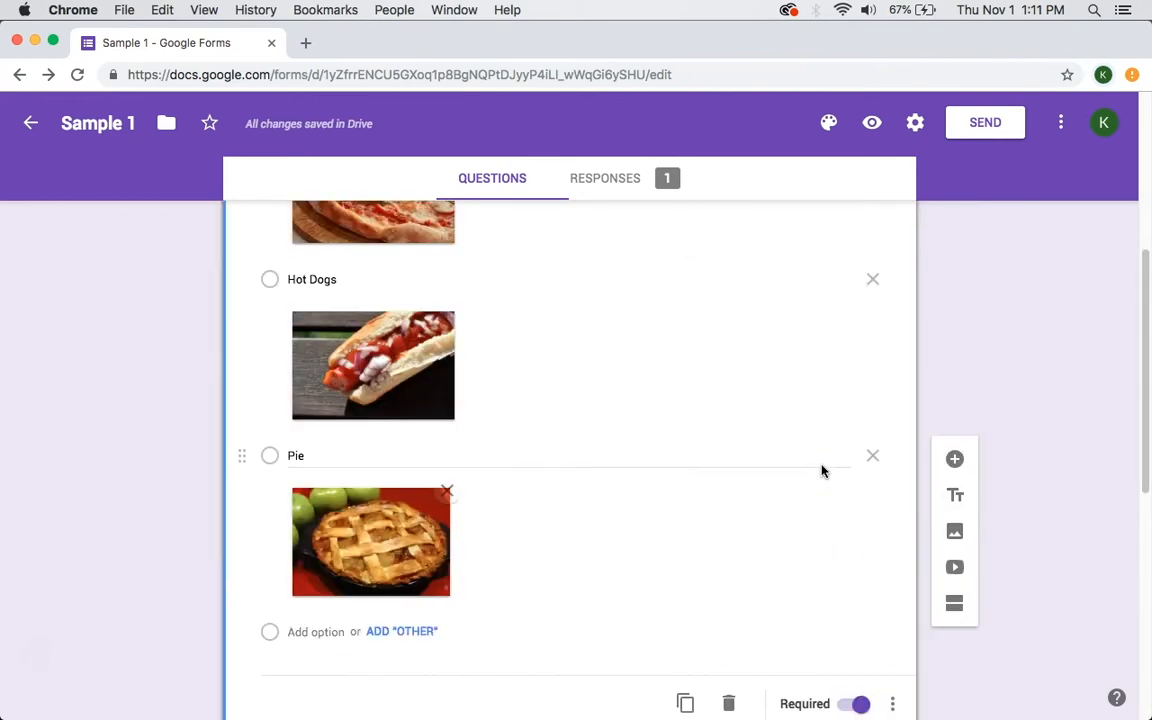
{"action": "scroll", "coordinate": [822, 471], "scroll_direction": "up", "scroll_amount": 4}
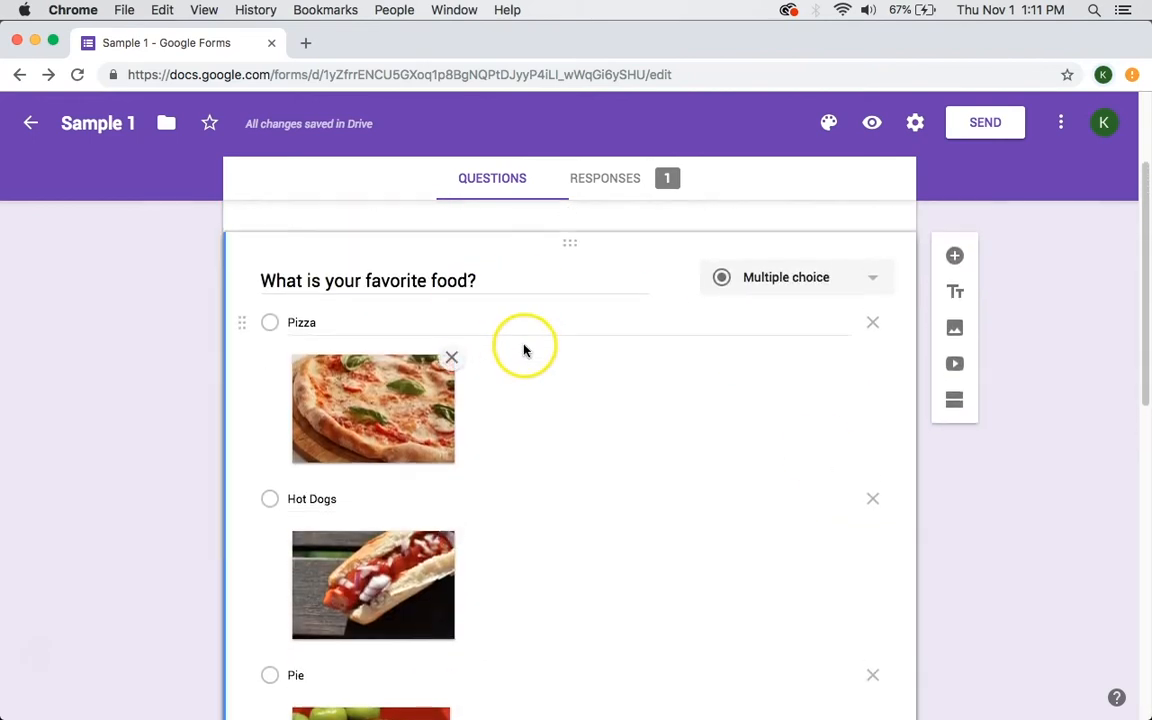
{"action": "scroll", "coordinate": [617, 357], "scroll_direction": "down", "scroll_amount": 5}
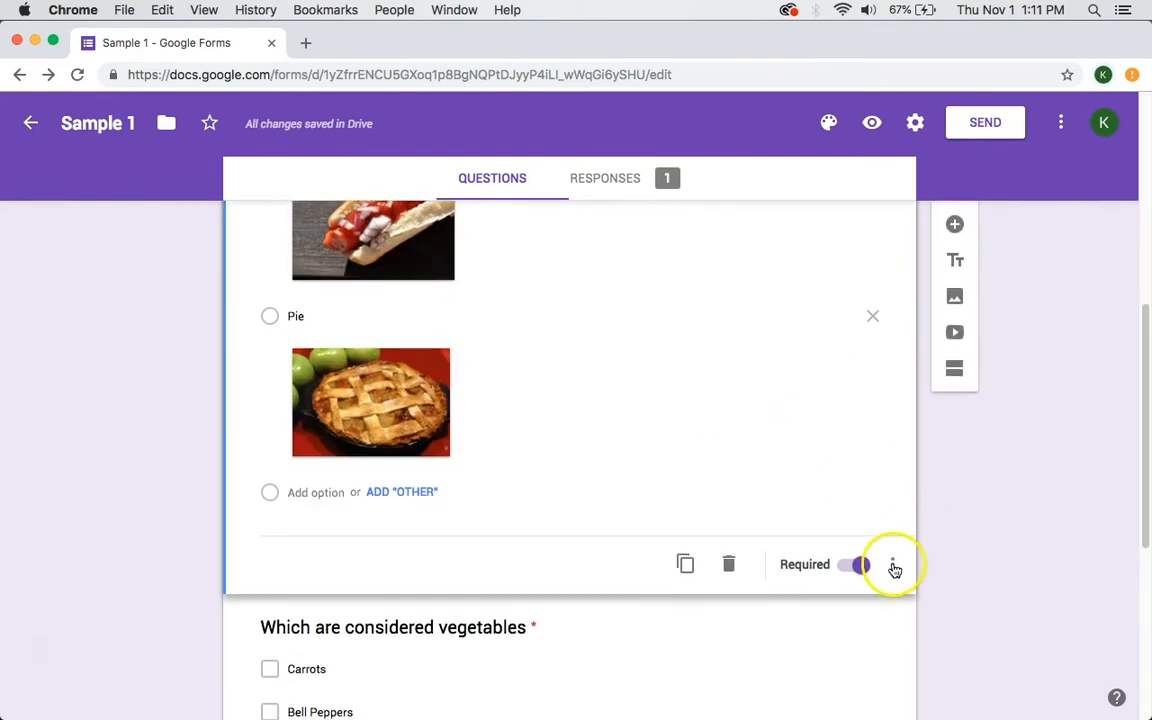
{"action": "left_click", "coordinate": [893, 566]}
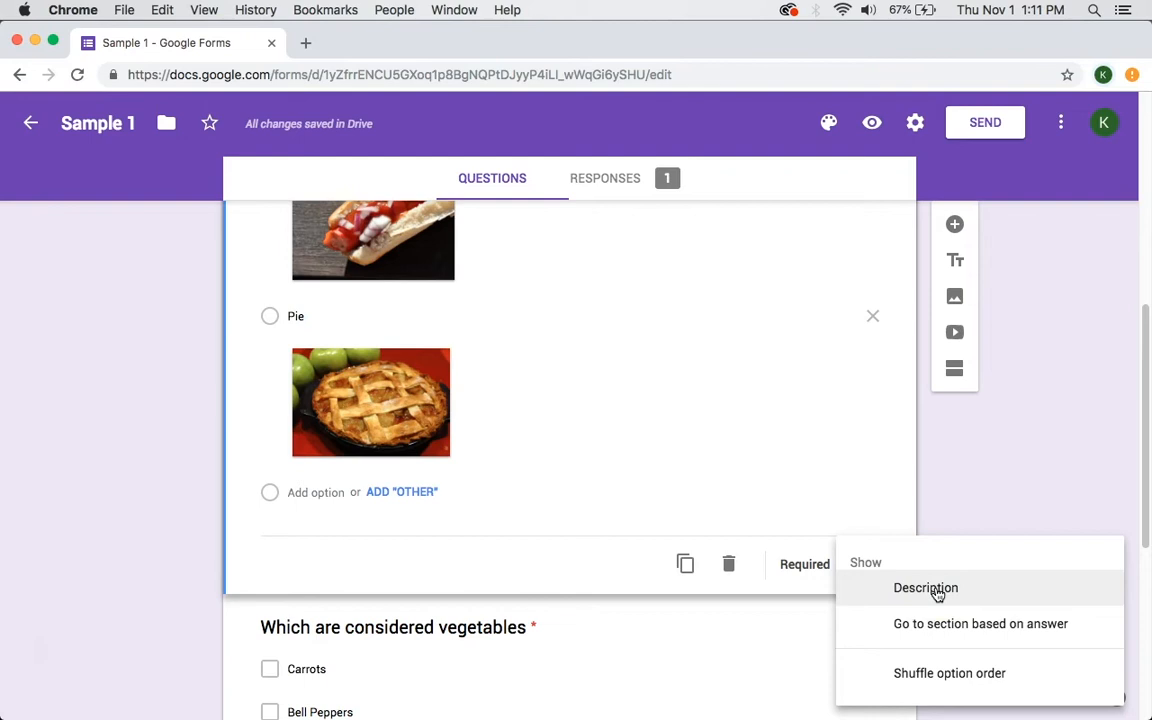
{"action": "left_click", "coordinate": [937, 591]}
{"action": "scroll", "coordinate": [707, 456], "scroll_direction": "up", "scroll_amount": 3}
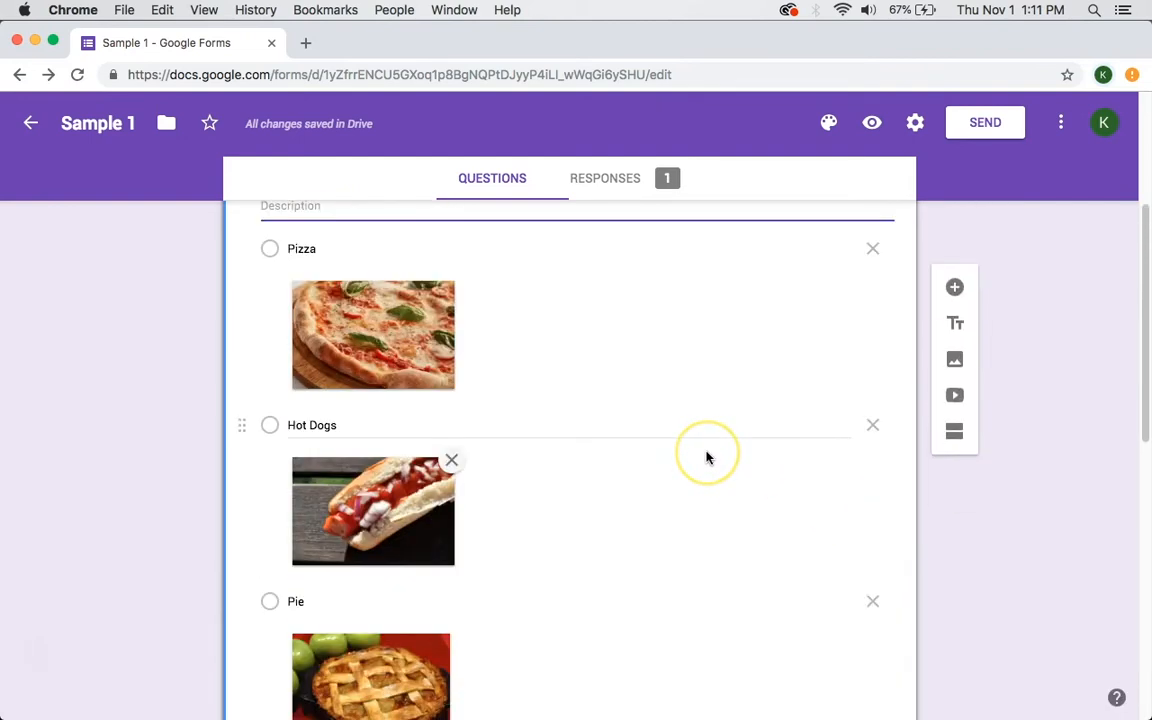
{"action": "scroll", "coordinate": [707, 456], "scroll_direction": "up", "scroll_amount": 1}
{"action": "scroll", "coordinate": [381, 244], "scroll_direction": "up", "scroll_amount": 1}
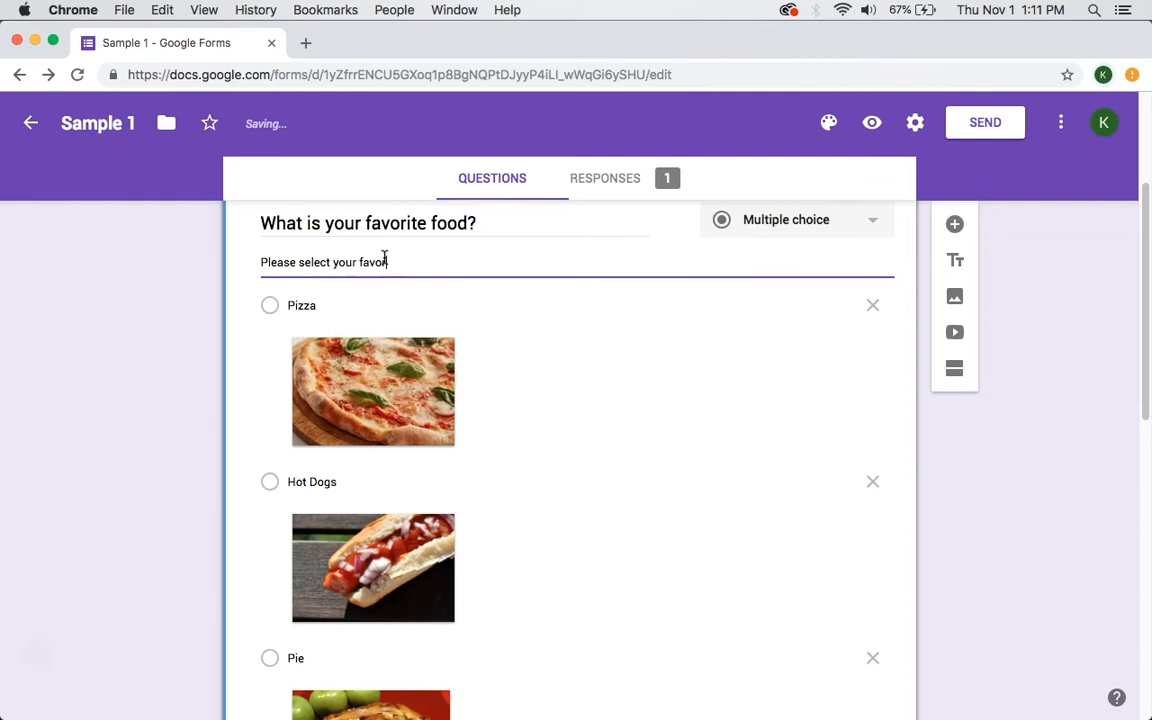
- Duplicate the "What did you do this summer?" question and delete the copy
{"action": "scroll", "coordinate": [568, 329], "scroll_direction": "down", "scroll_amount": 3}
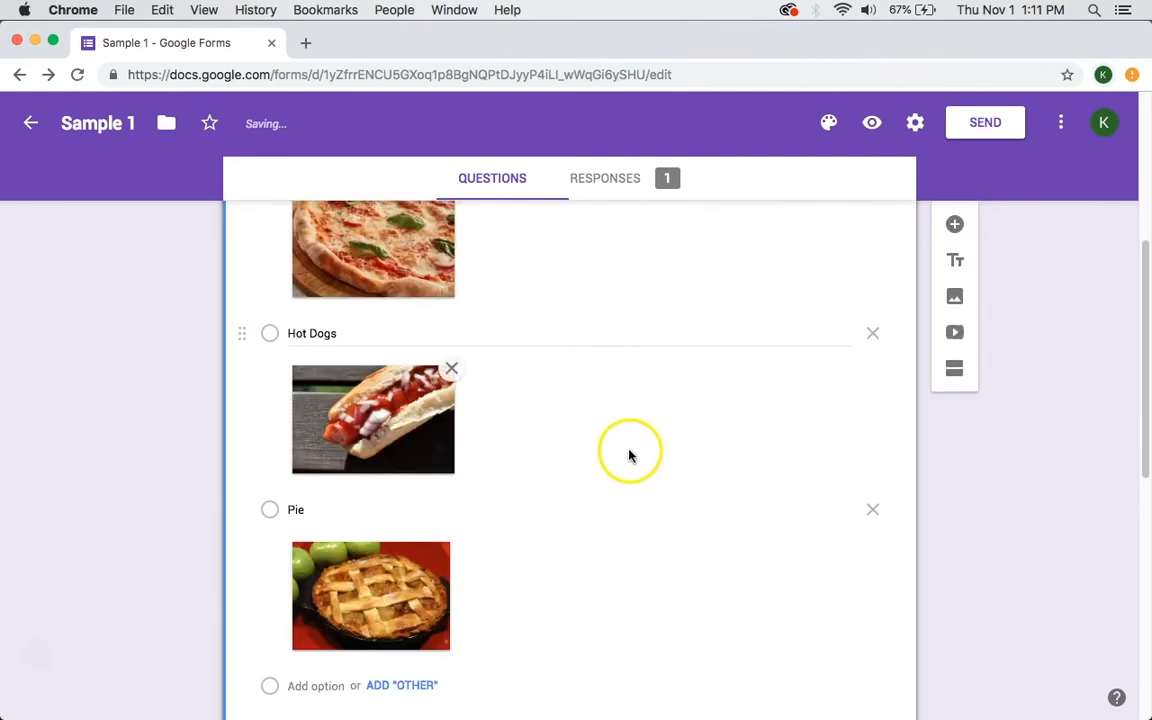
{"action": "scroll", "coordinate": [630, 455], "scroll_direction": "down", "scroll_amount": 2}
{"action": "scroll", "coordinate": [636, 453], "scroll_direction": "down", "scroll_amount": 3}
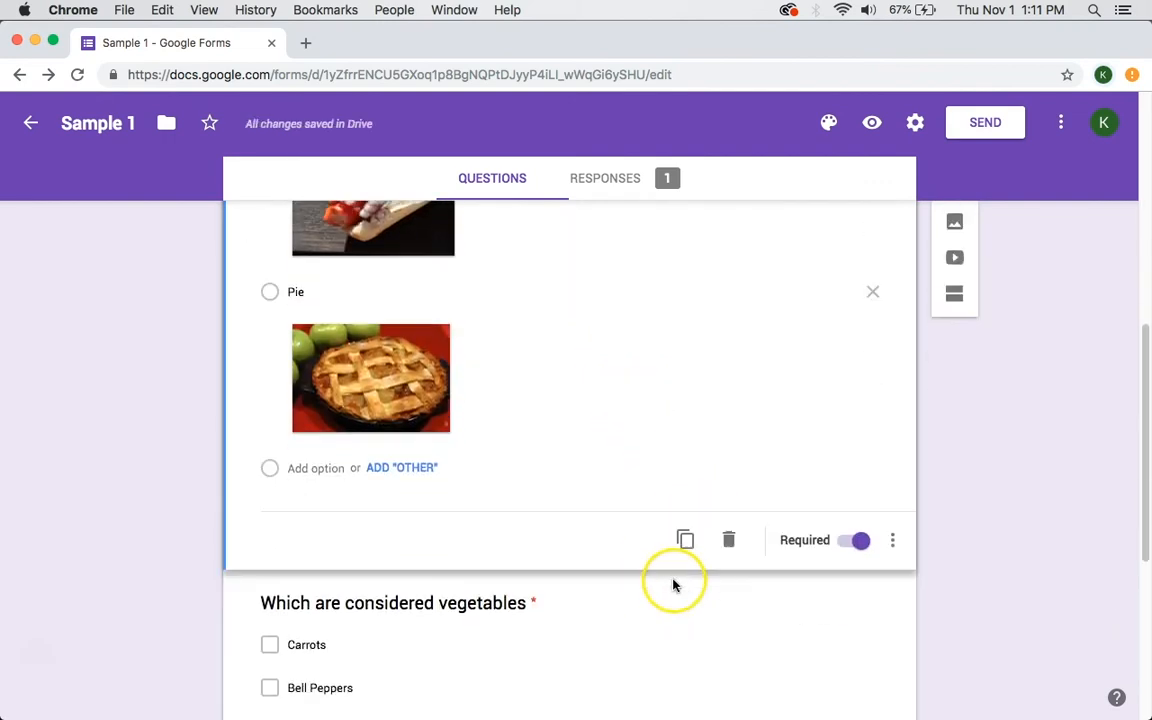
{"action": "scroll", "coordinate": [700, 560], "scroll_direction": "down", "scroll_amount": 10}
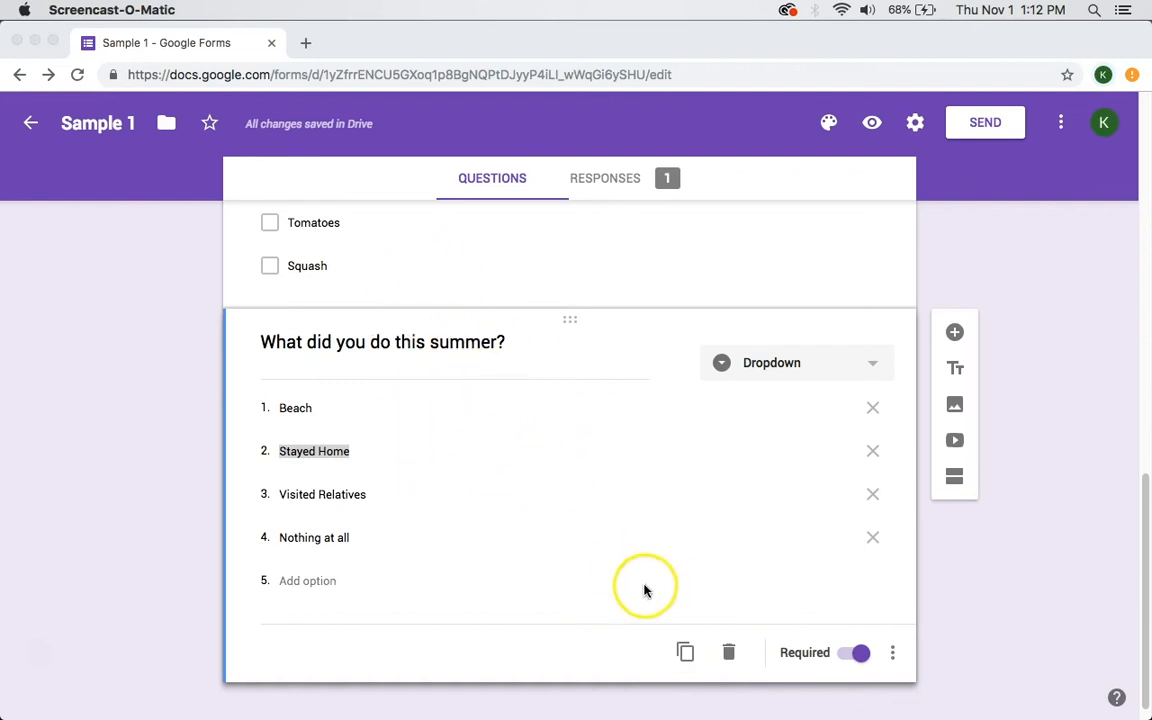
{"action": "left_click", "coordinate": [687, 646]}
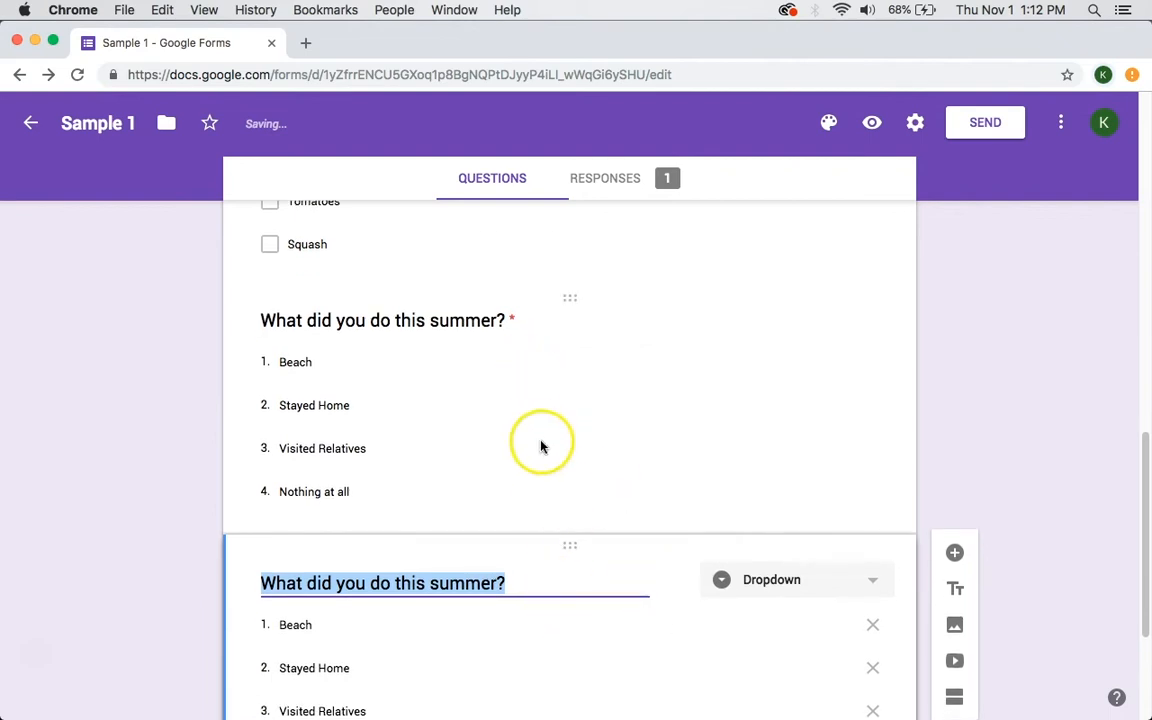
{"action": "scroll", "coordinate": [601, 538], "scroll_direction": "down", "scroll_amount": 2}
{"action": "scroll", "coordinate": [601, 537], "scroll_direction": "down", "scroll_amount": 3}
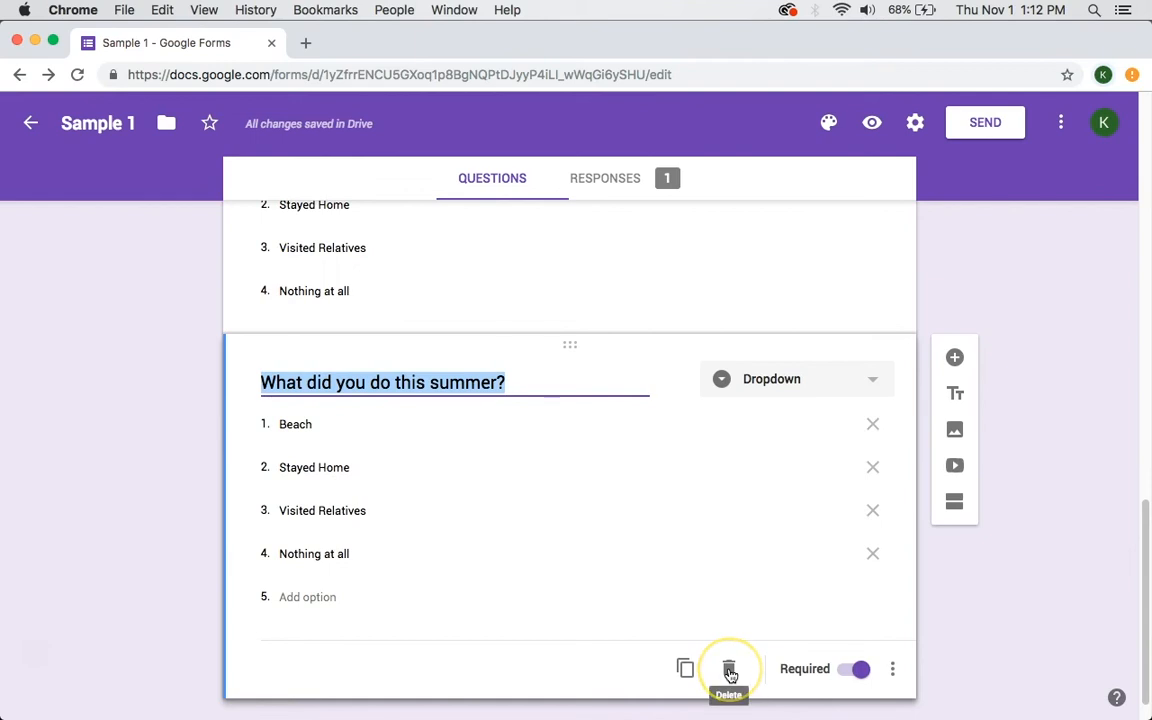
{"action": "left_click", "coordinate": [729, 674]}
{"action": "left_click", "coordinate": [688, 645]}
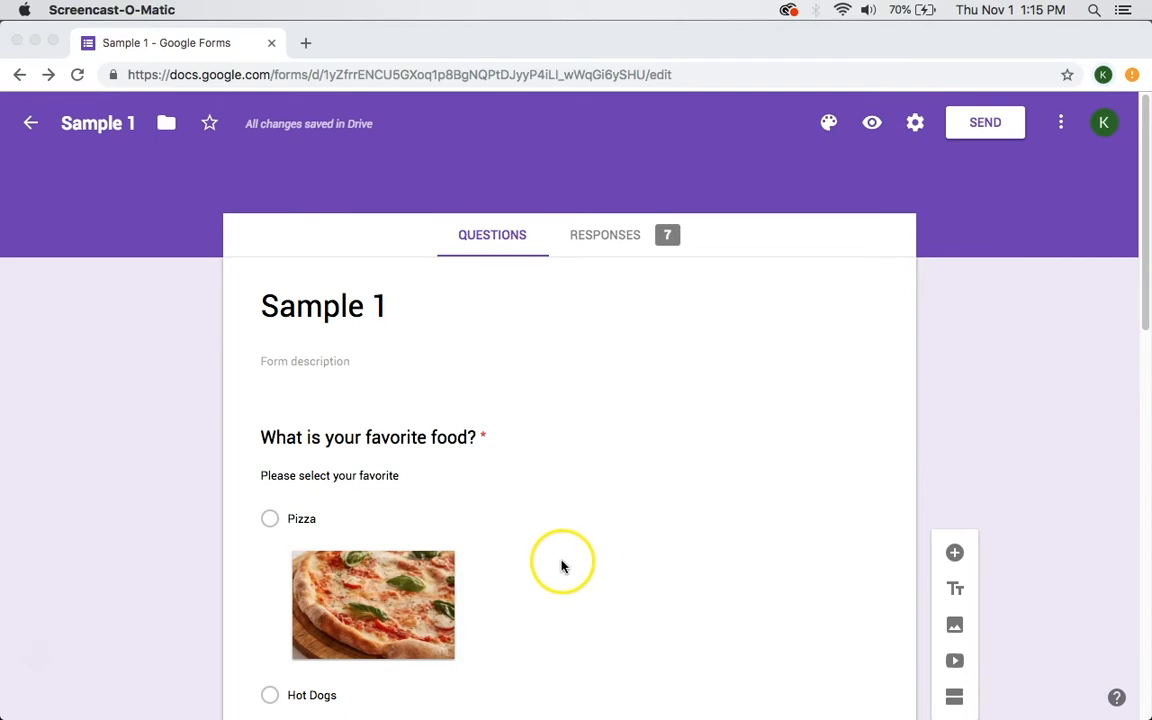
- Shorten the form's sharing link, copy it, and close the Send form dialog
{"action": "scroll", "coordinate": [553, 460], "scroll_direction": "down", "scroll_amount": 3}
{"action": "scroll", "coordinate": [555, 489], "scroll_direction": "up", "scroll_amount": 3}
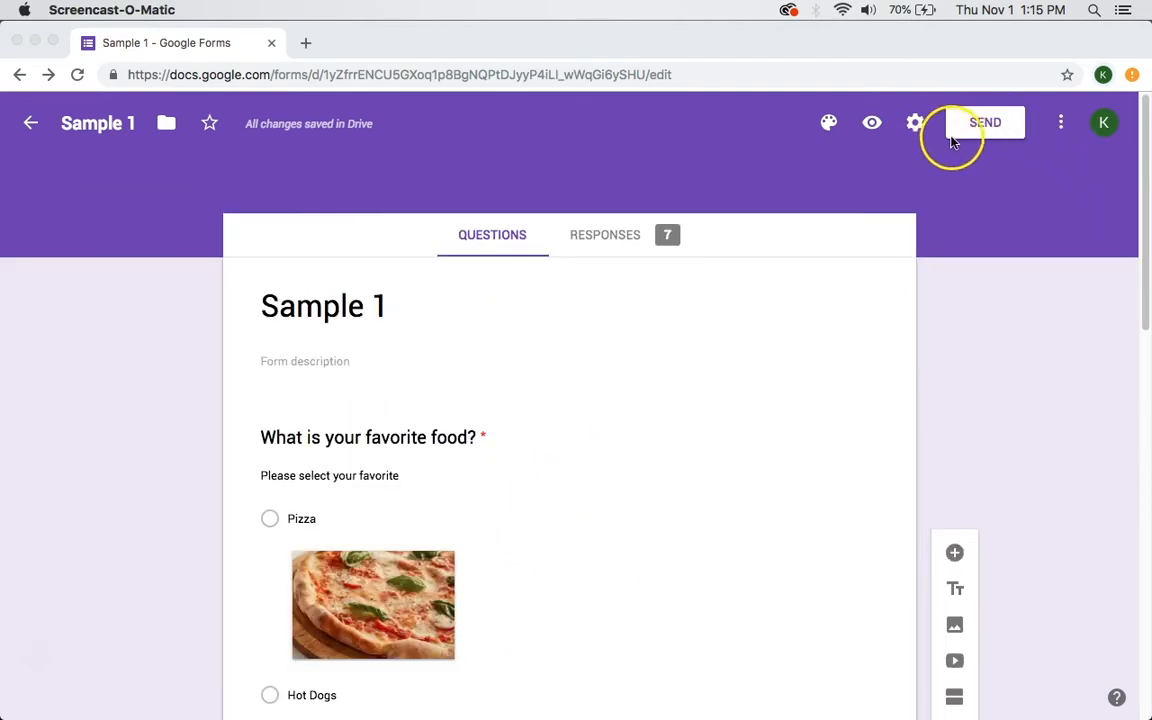
{"action": "left_click", "coordinate": [985, 124]}
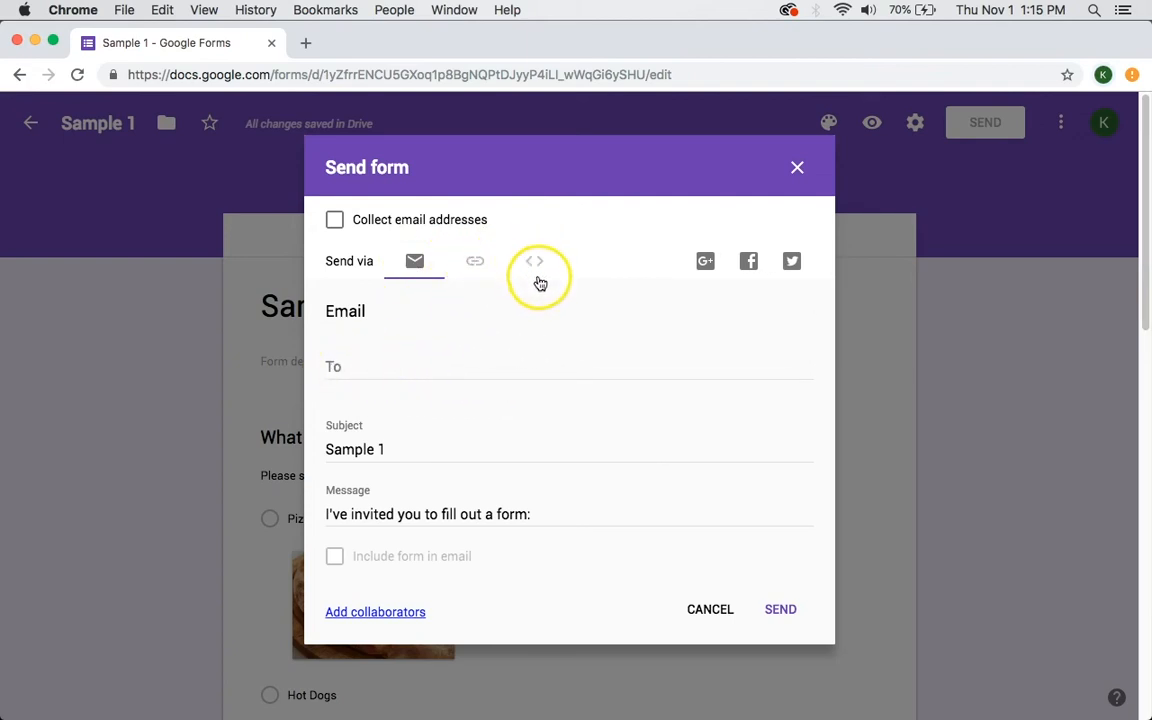
{"action": "left_click", "coordinate": [476, 262]}
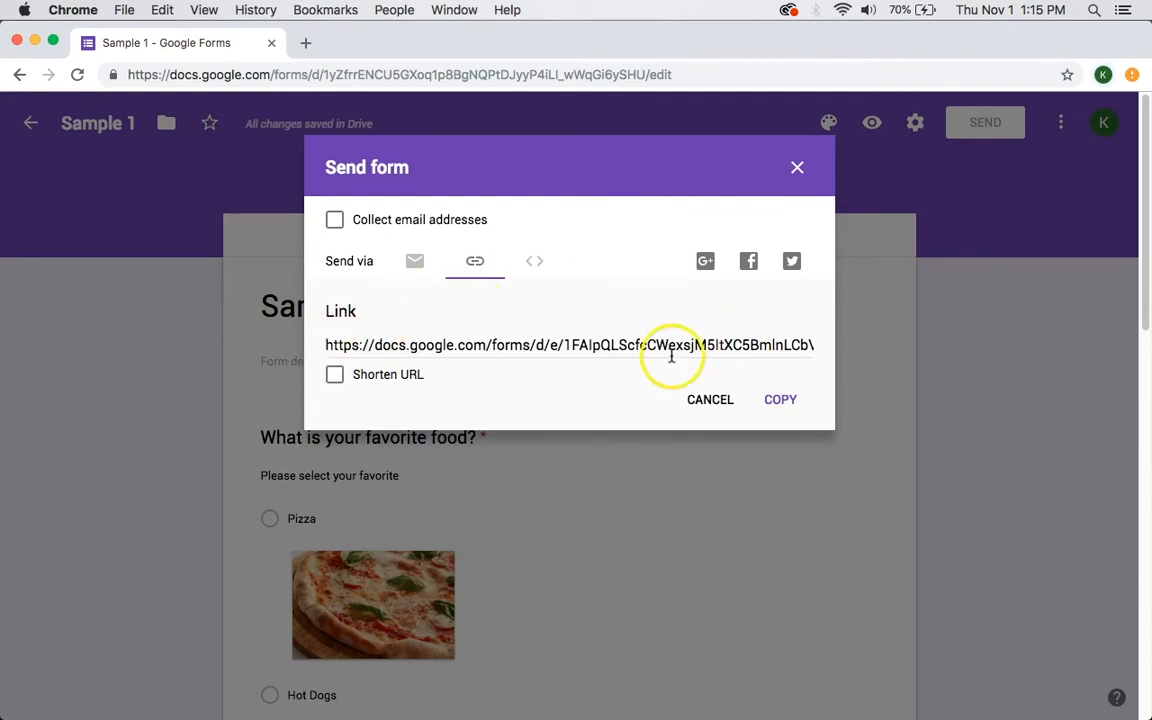
{"action": "left_click", "coordinate": [336, 378]}
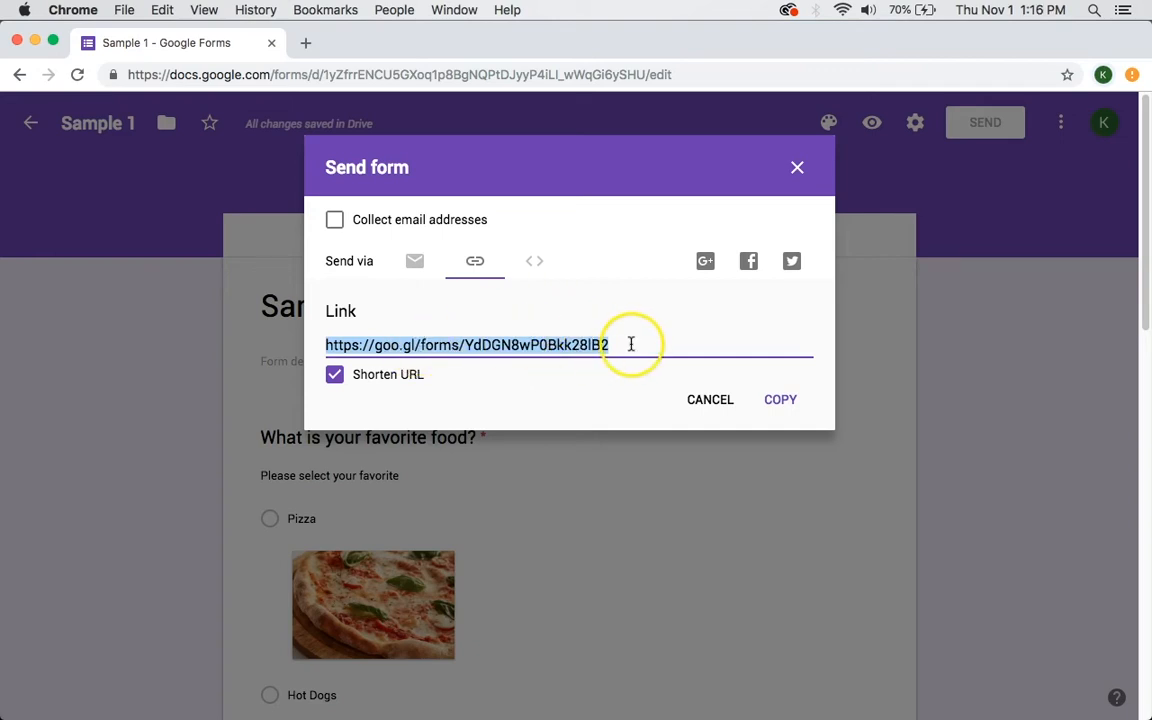
{"action": "left_click", "coordinate": [783, 402]}
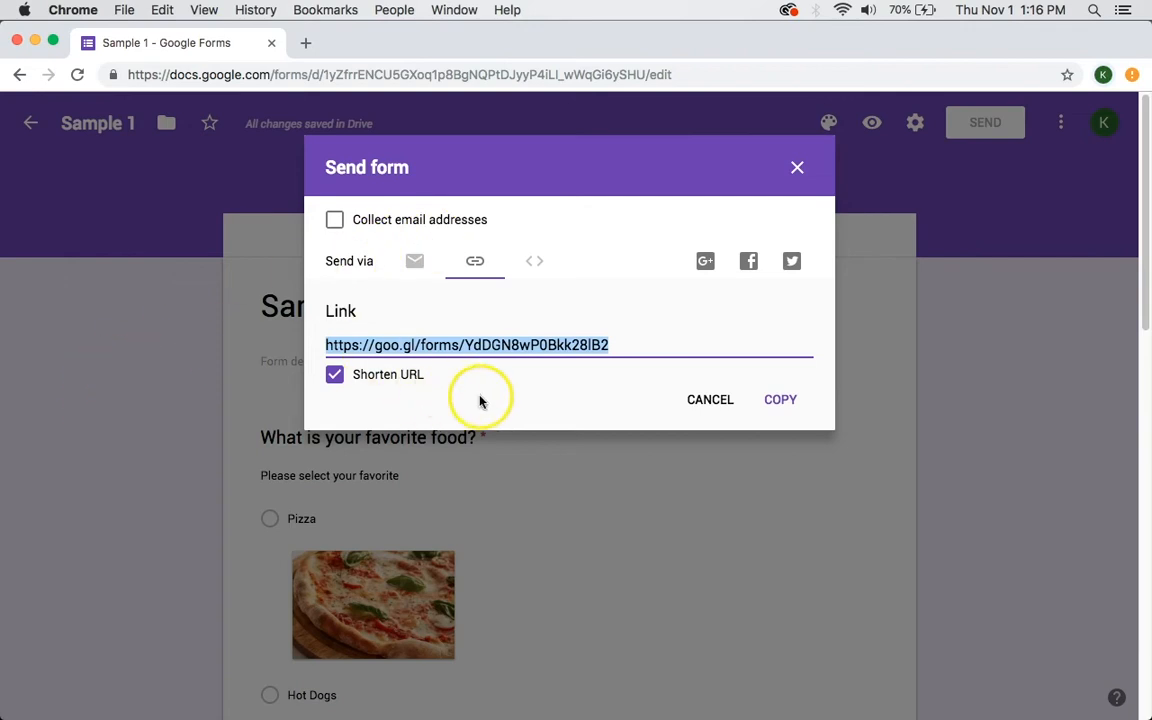
{"action": "left_click", "coordinate": [711, 400]}
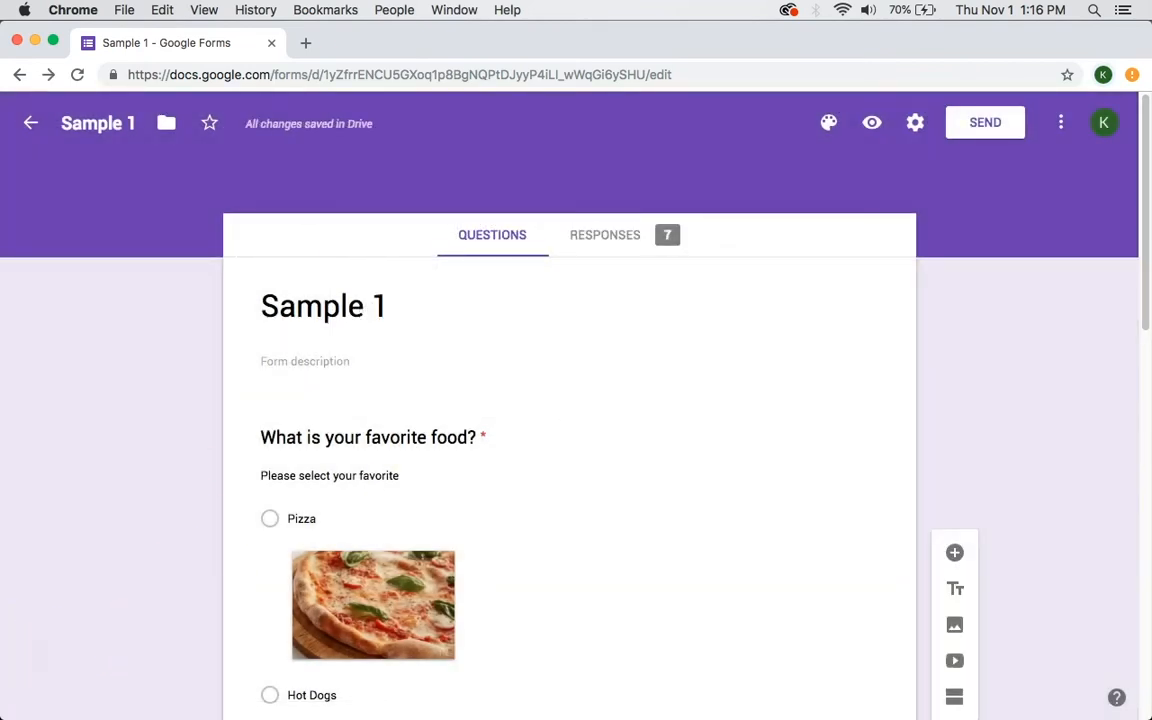
- Open the tinyurl.com website in a new browser tab
{"action": "left_click", "coordinate": [306, 42]}
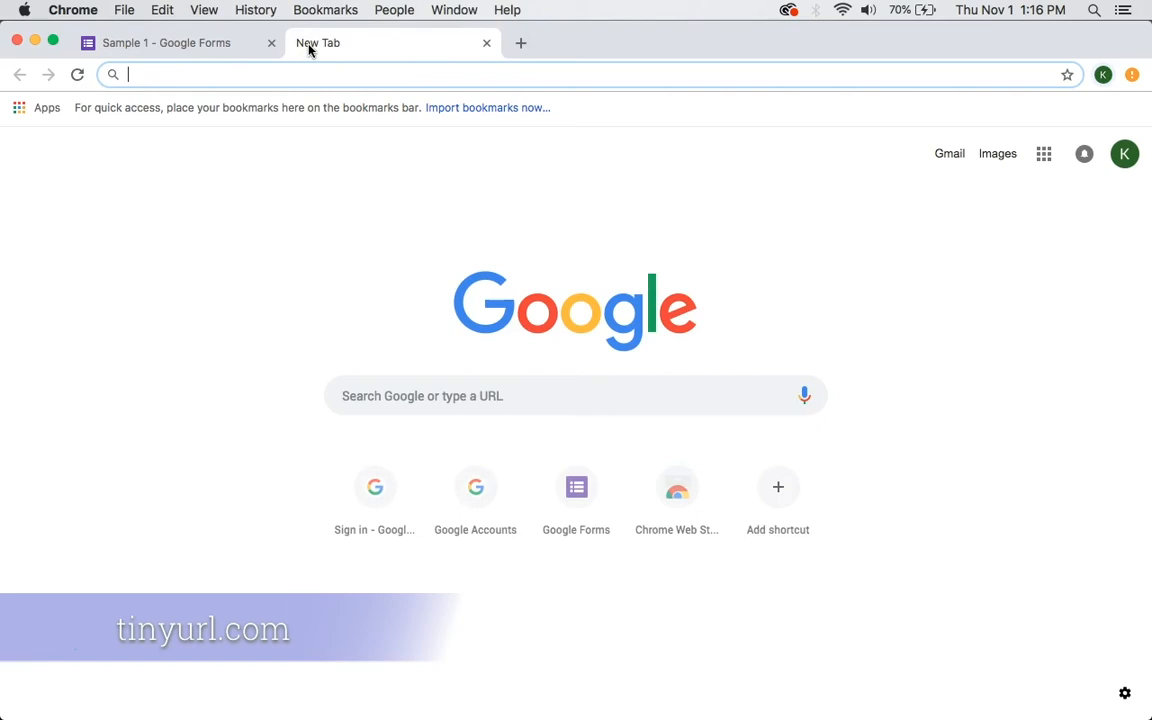
{"action": "type", "text": "tin"}
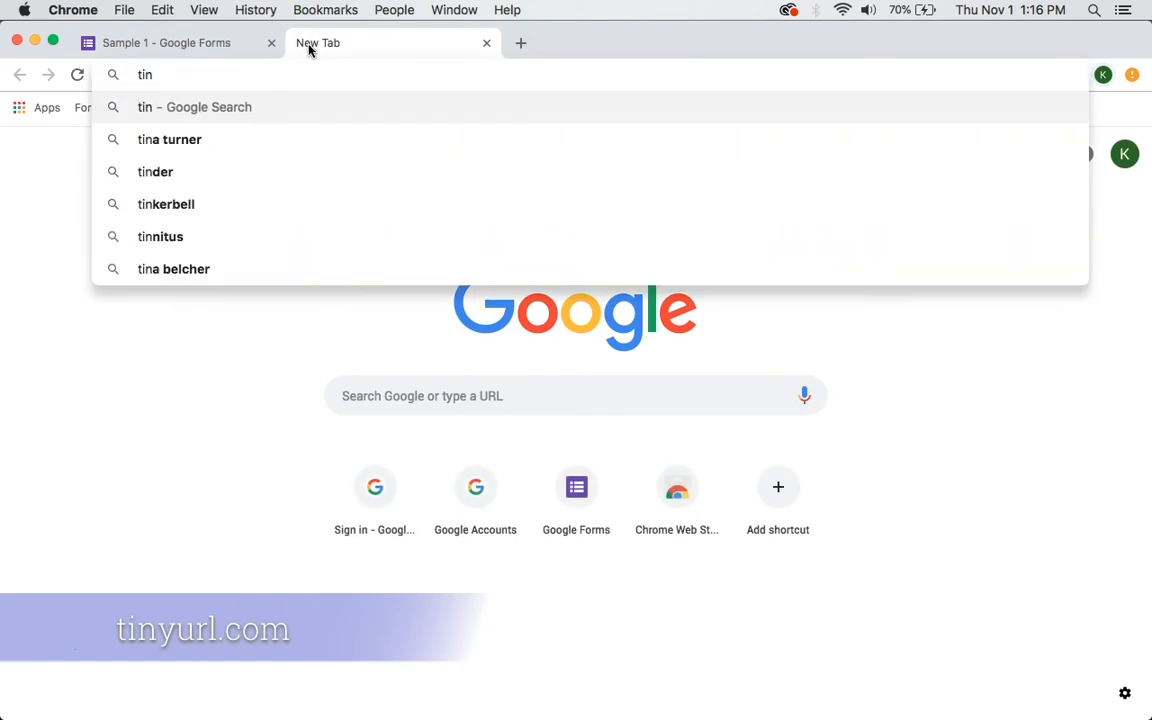
{"action": "type", "text": "yurl.com"}
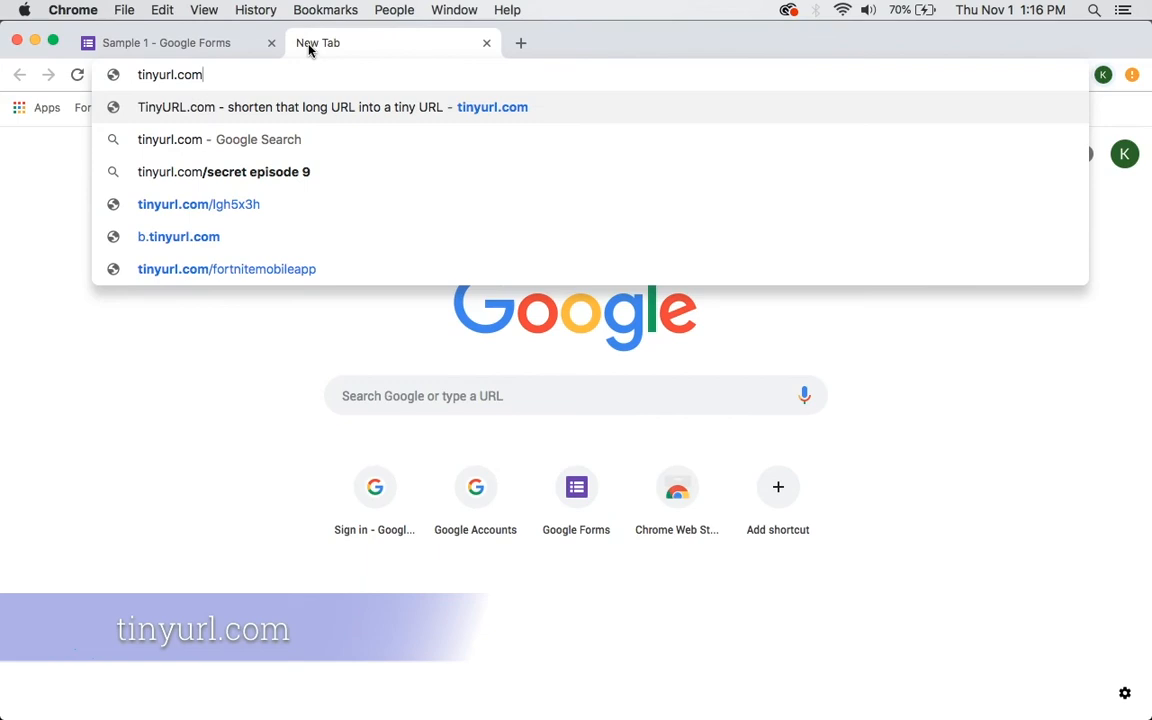
{"action": "key", "text": "Return"}
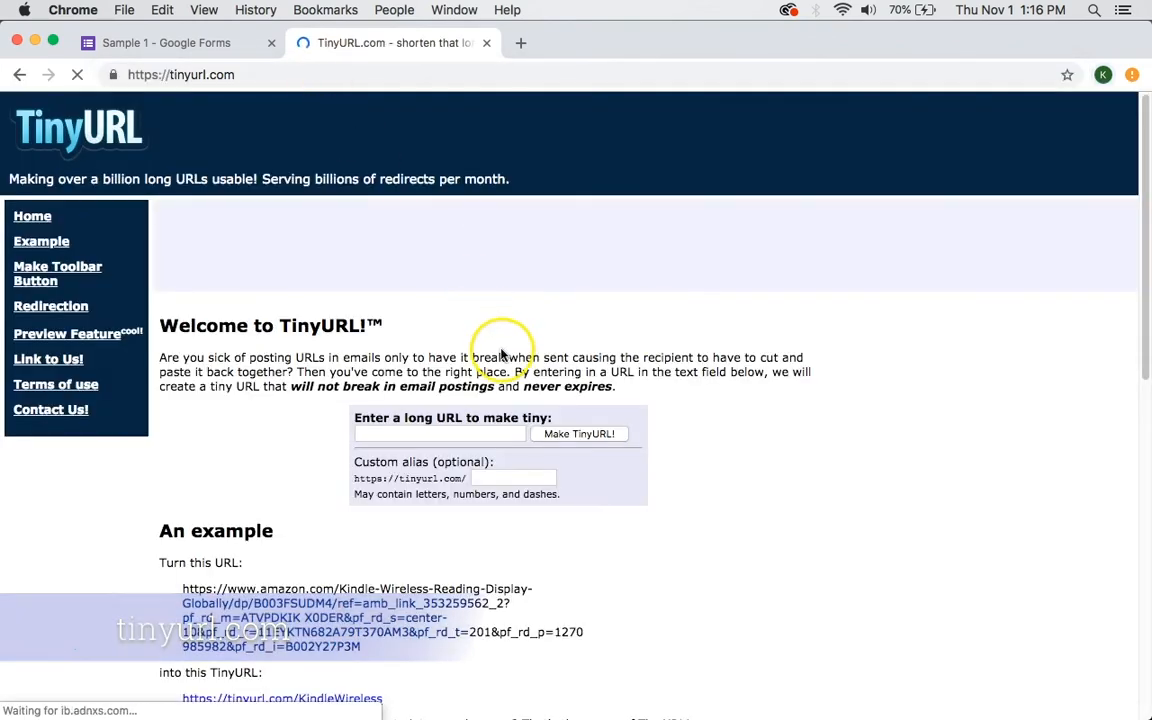
- Paste the copied form link as the long URL and make a TinyURL from it
{"action": "scroll", "coordinate": [516, 431], "scroll_direction": "down", "scroll_amount": 1}
{"action": "left_click", "coordinate": [465, 418]}
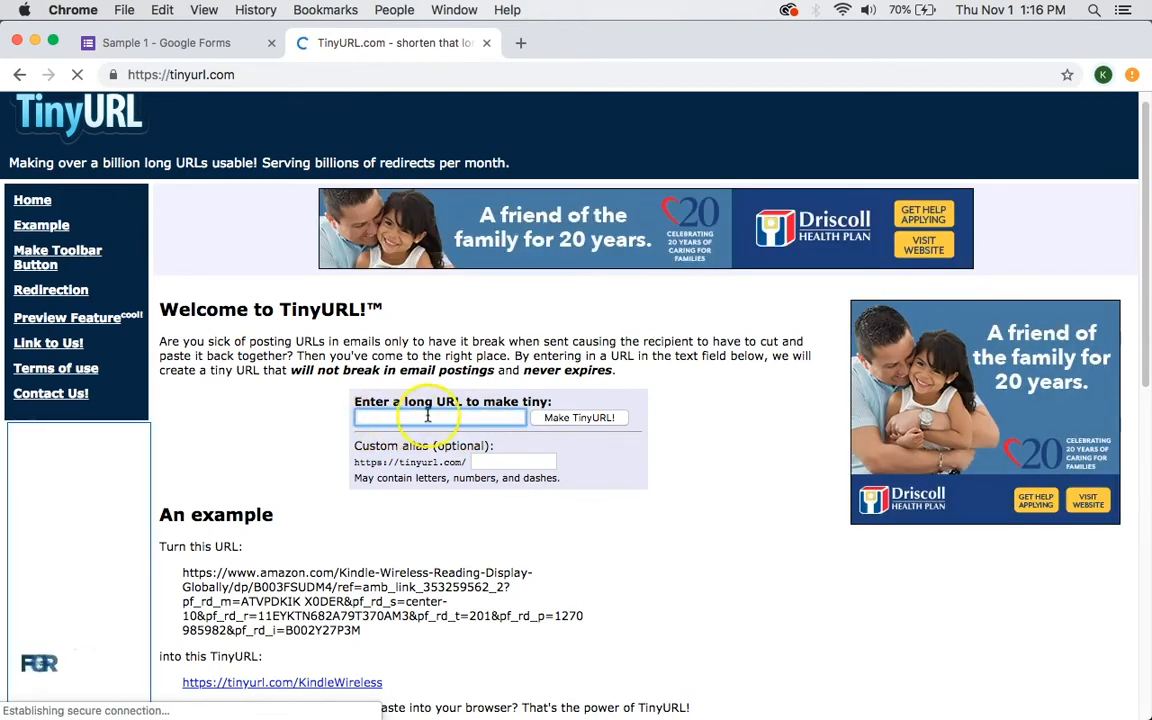
{"action": "right_click", "coordinate": [404, 420]}
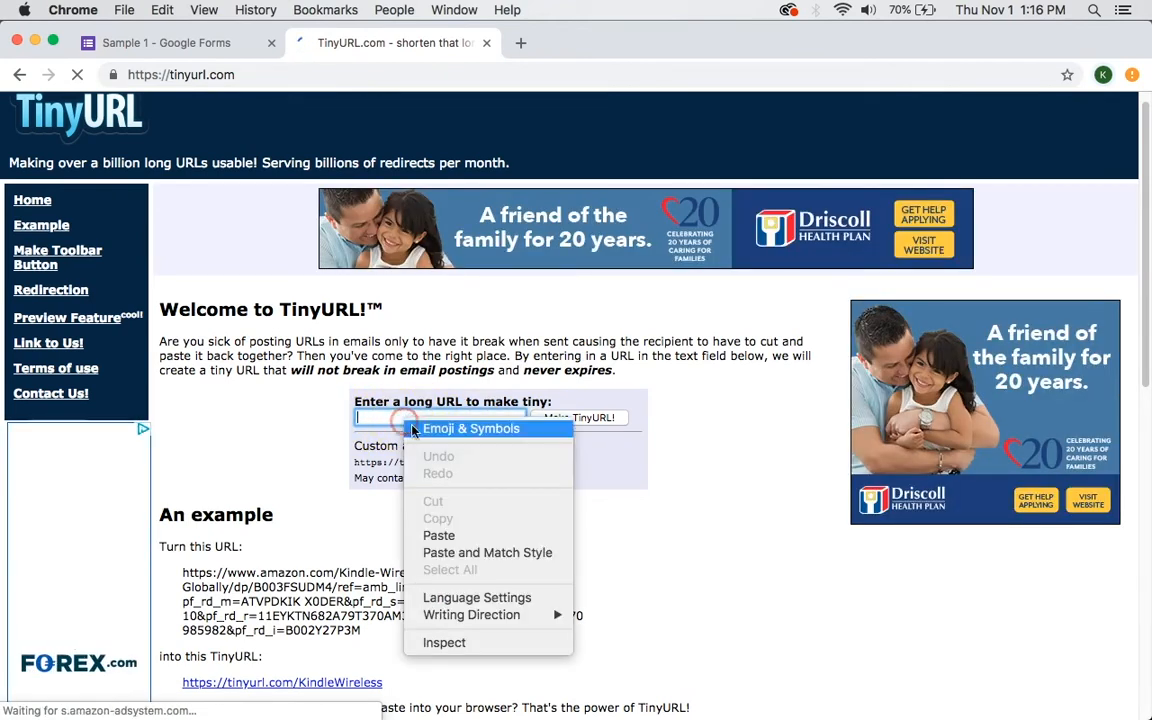
{"action": "left_click", "coordinate": [446, 535]}
{"action": "left_click", "coordinate": [584, 419]}
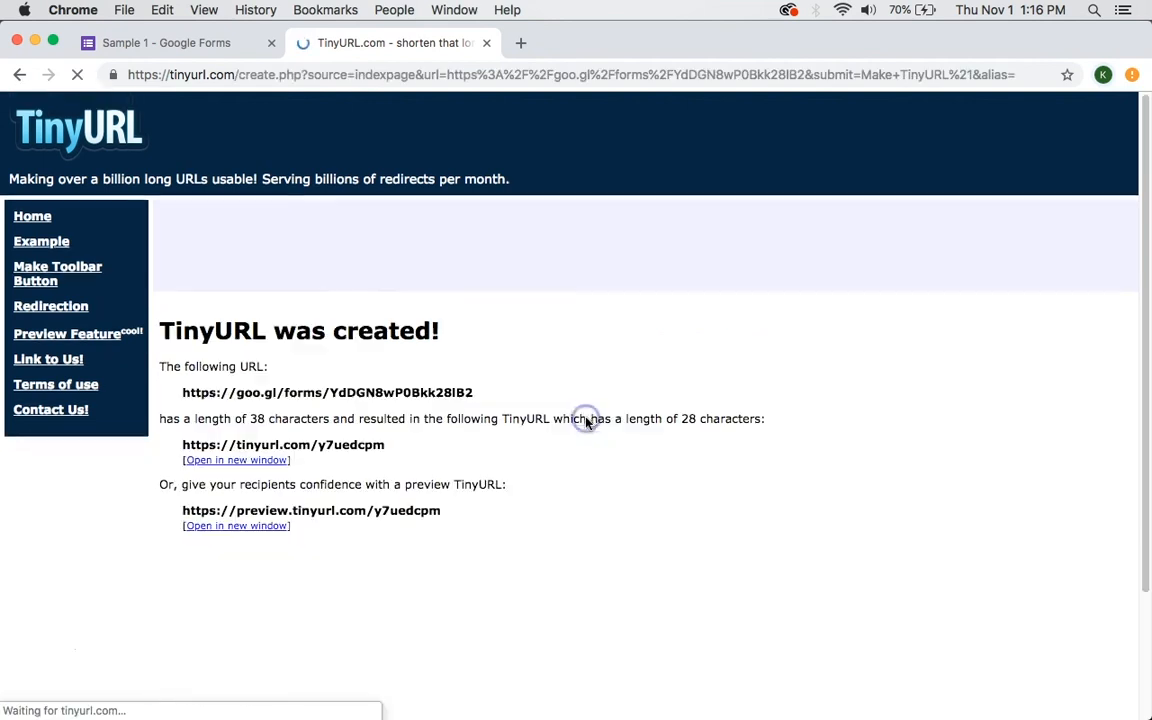
- Select the full text of the TinyURL address generated for the form, leaving out the preview address
{"action": "scroll", "coordinate": [500, 460], "scroll_direction": "down", "scroll_amount": 1}
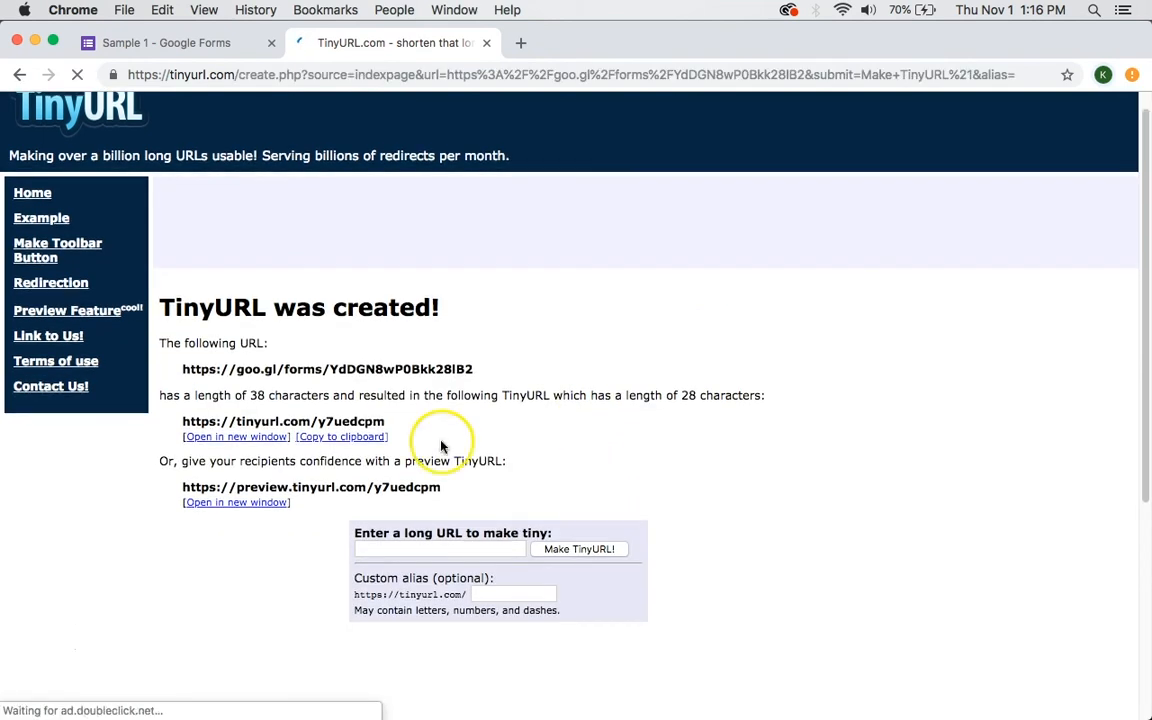
{"action": "mouse_move", "coordinate": [179, 422]}
{"action": "left_mouse_down"}
{"action": "mouse_move", "coordinate": [398, 422]}
{"action": "mouse_move", "coordinate": [165, 417]}
{"action": "mouse_move", "coordinate": [180, 423]}
{"action": "left_mouse_up"}
{"action": "left_click", "coordinate": [397, 424]}
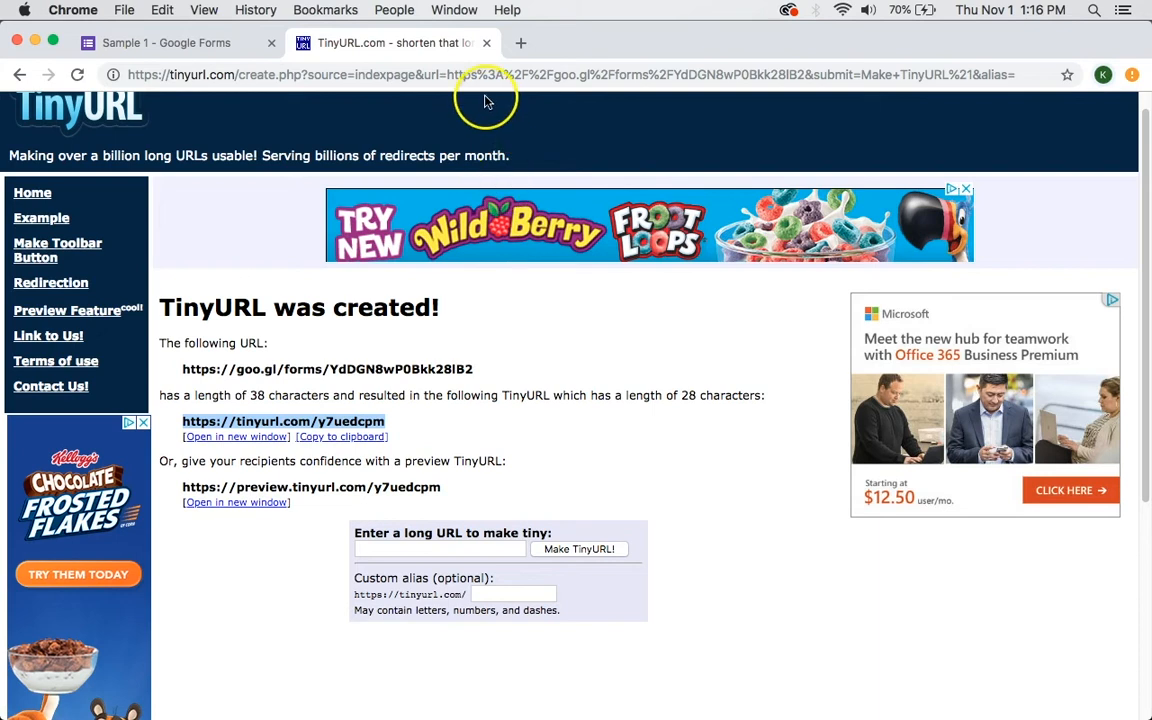
- Search for "qrstuff" in a new browser tab and open the QR Stuff website from the results
{"action": "left_click", "coordinate": [523, 45]}
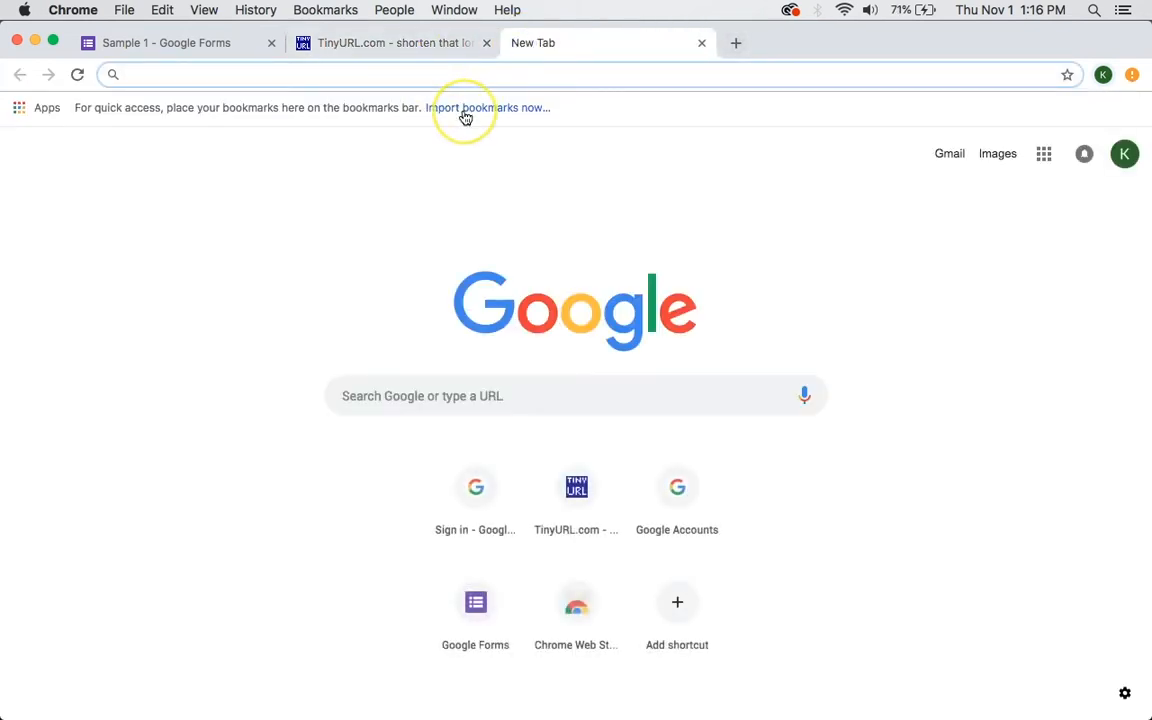
{"action": "type", "text": "qrstuff"}
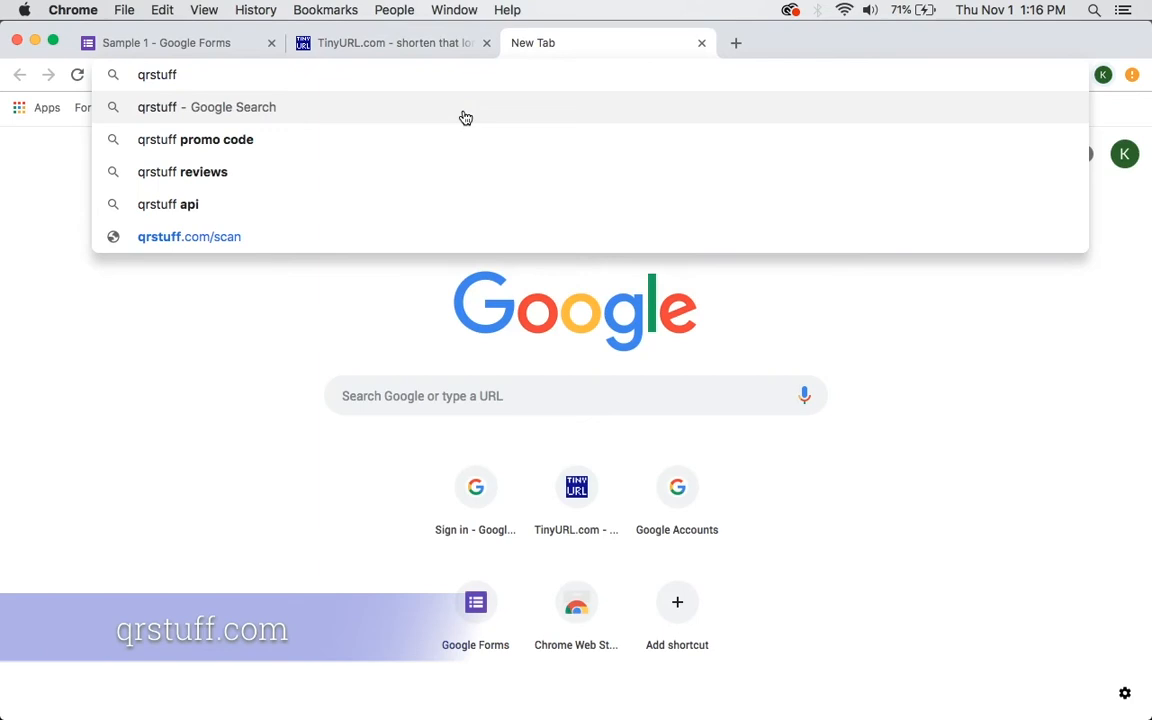
{"action": "key", "text": "Return"}
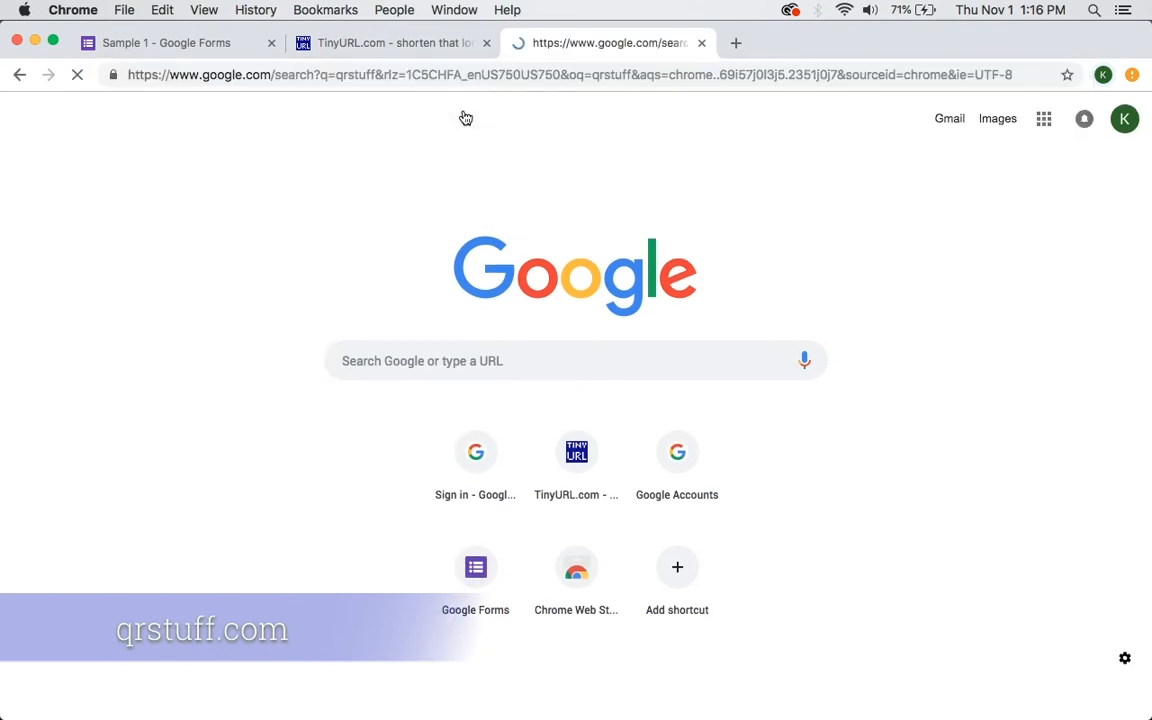
{"action": "left_click", "coordinate": [250, 262]}
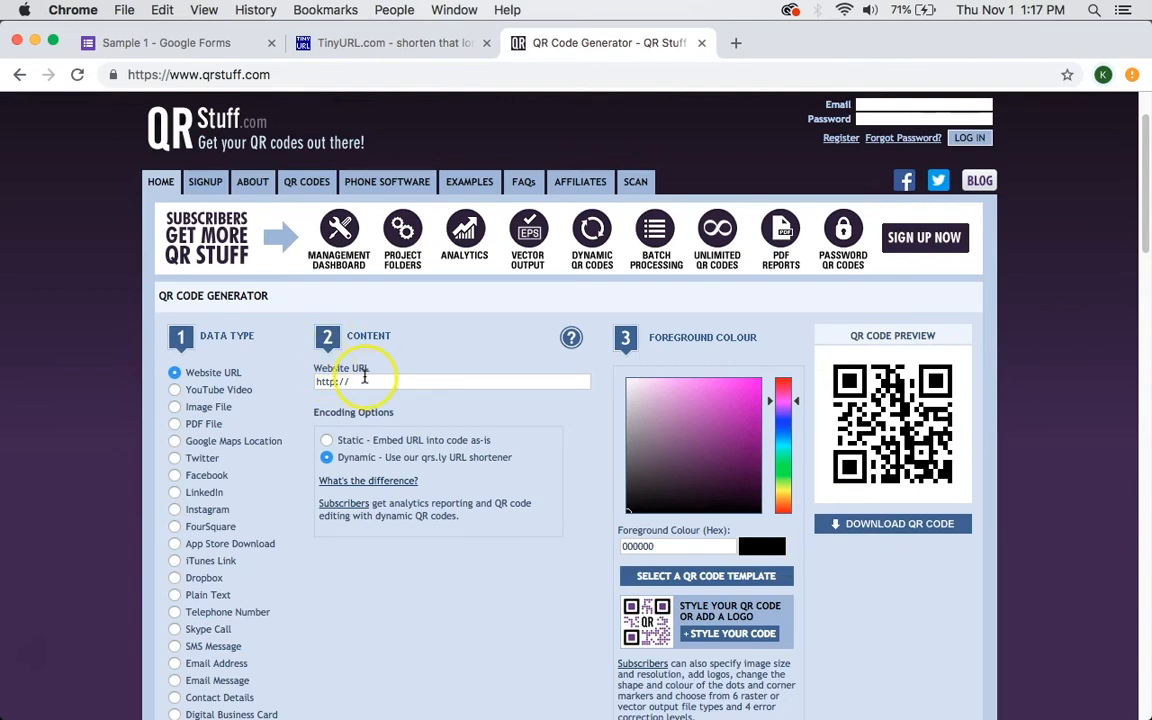
- Paste the copied form link as the website URL in the QR code generator
{"action": "left_click", "coordinate": [311, 381]}
{"action": "right_click", "coordinate": [333, 383]}
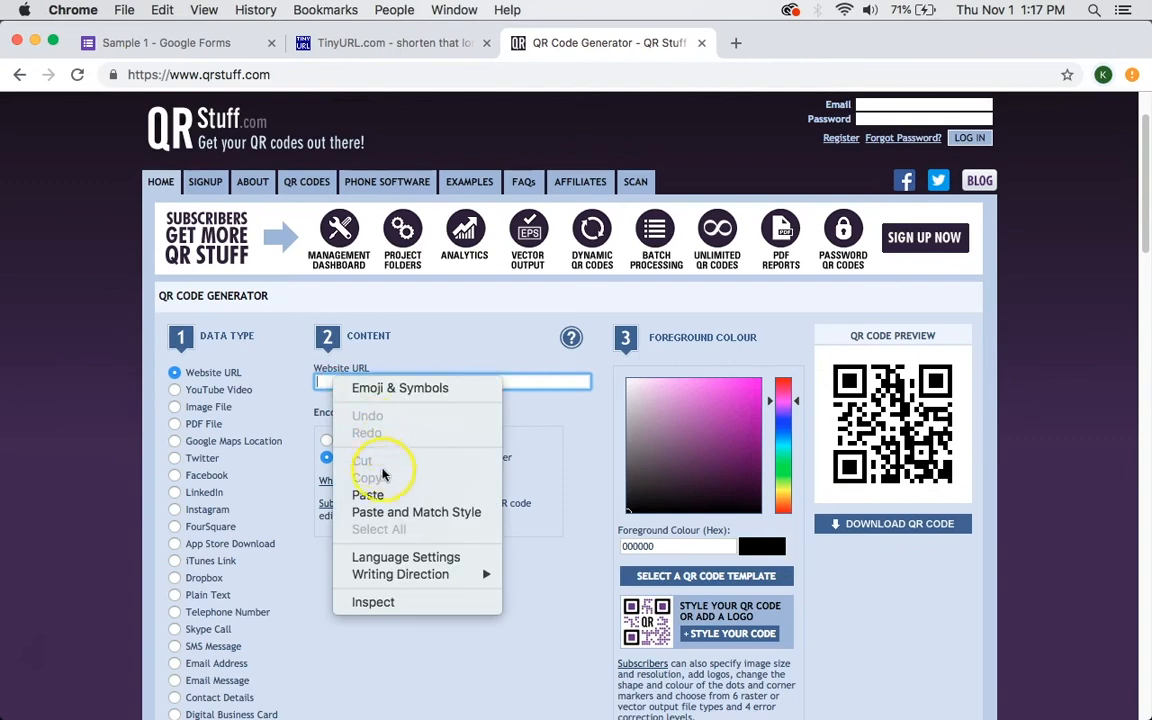
{"action": "left_click", "coordinate": [368, 494]}
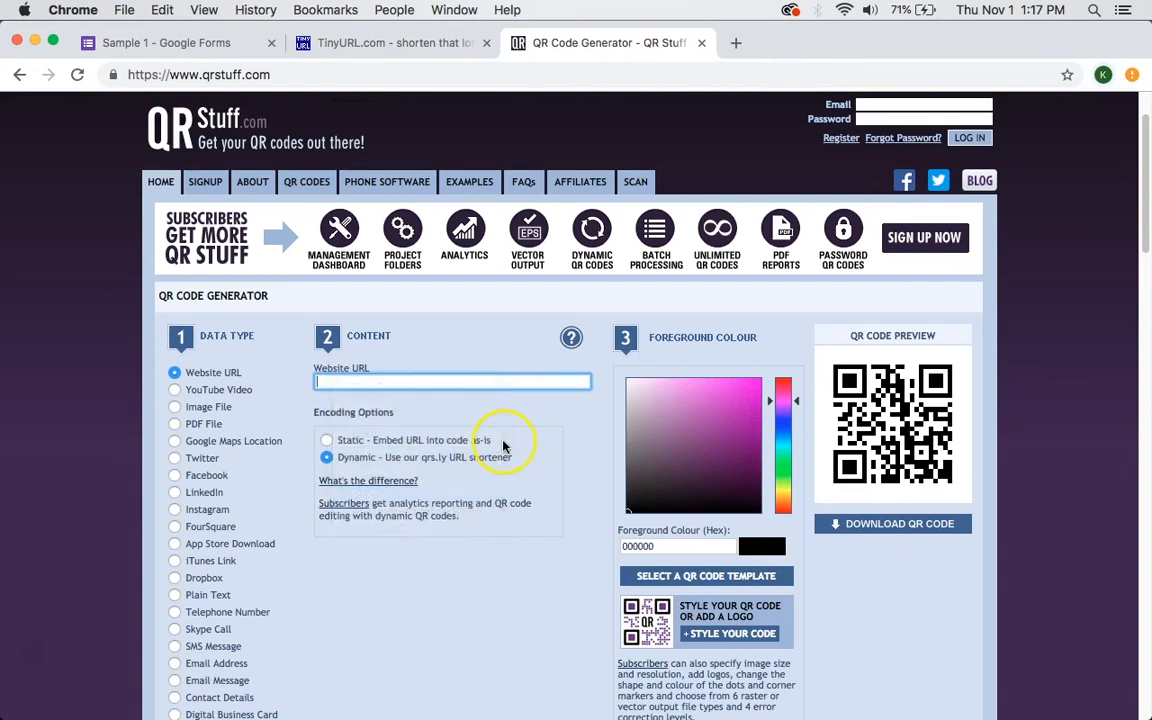
{"action": "left_click", "coordinate": [598, 457]}
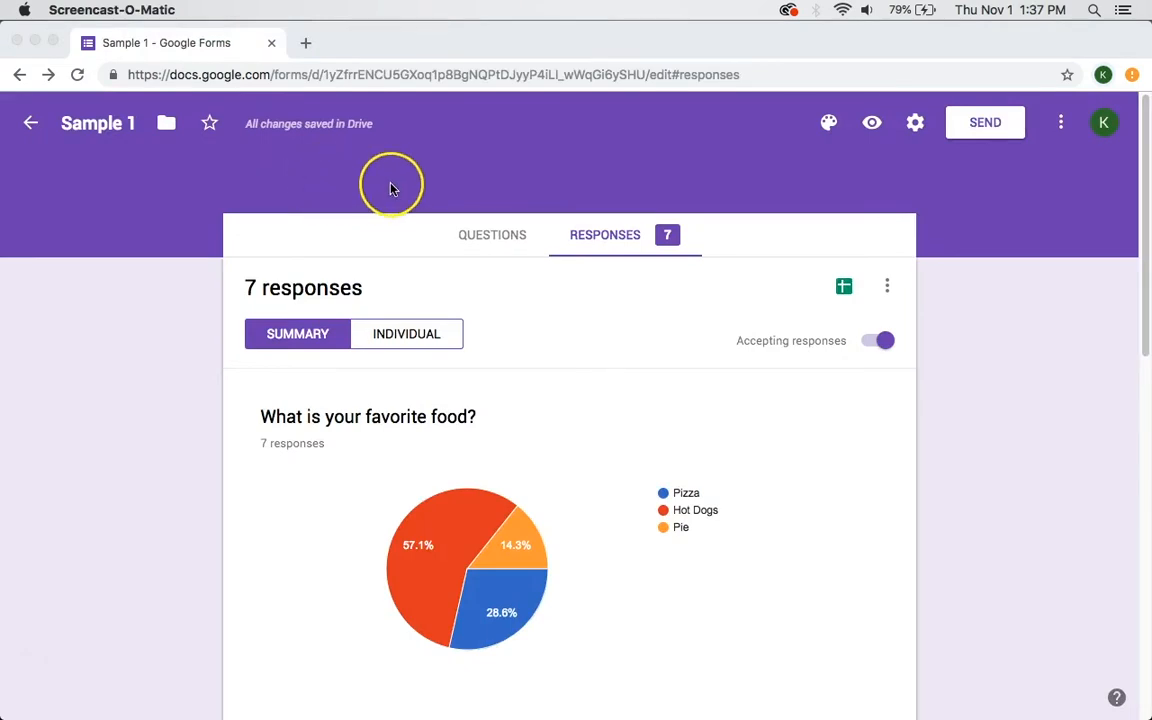
- Switch the Sample 1 form from its responses to its questions and look through them
{"action": "left_click", "coordinate": [490, 237]}
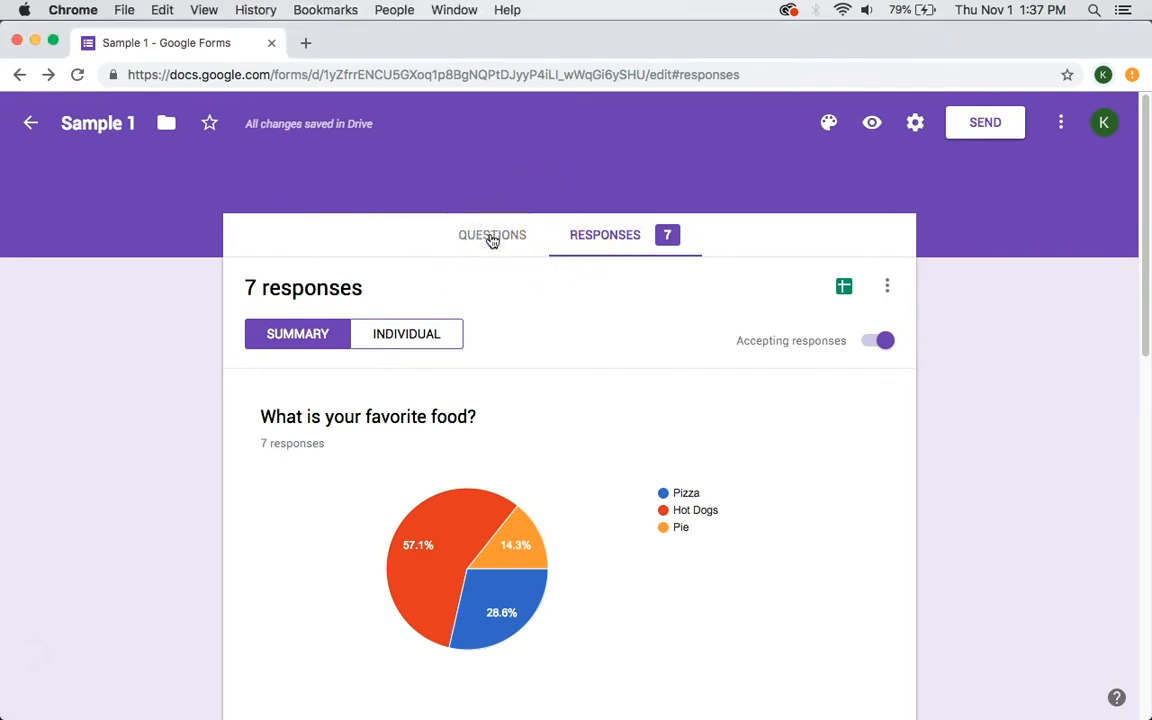
{"action": "left_click", "coordinate": [492, 237]}
{"action": "scroll", "coordinate": [546, 380], "scroll_direction": "down", "scroll_amount": 5}
{"action": "scroll", "coordinate": [546, 380], "scroll_direction": "up", "scroll_amount": 5}
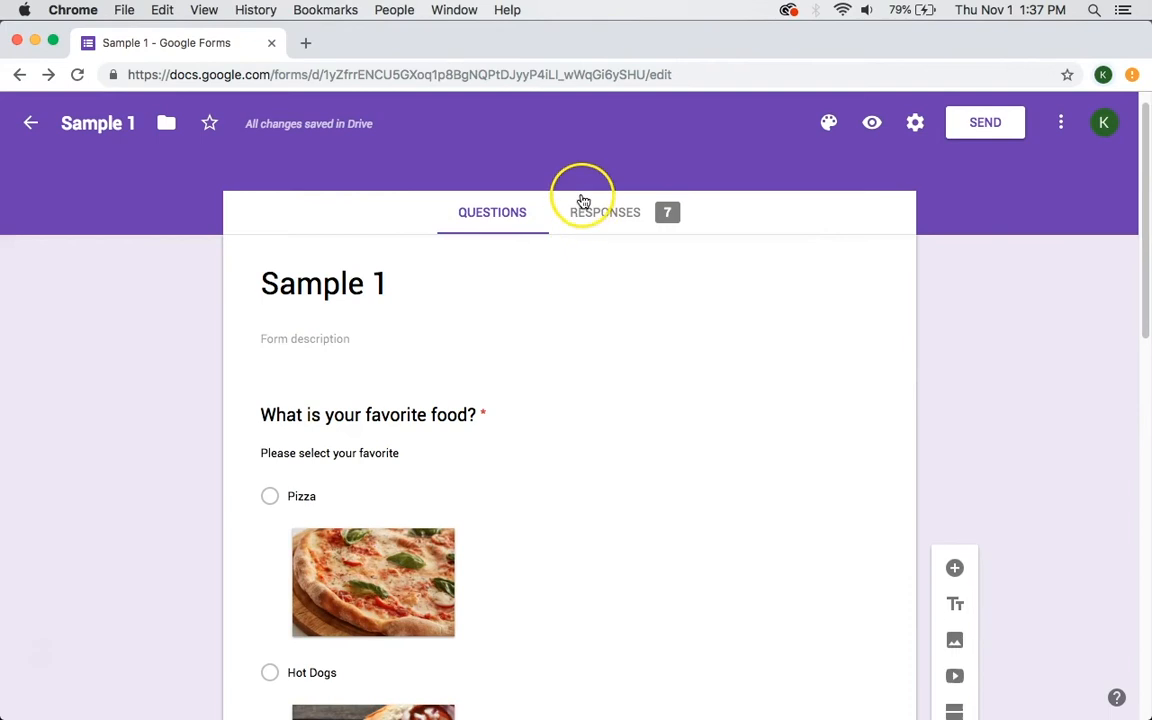
- Show the response summary of the form and examine the slices of the favorite food pie chart
{"action": "left_click", "coordinate": [605, 214]}
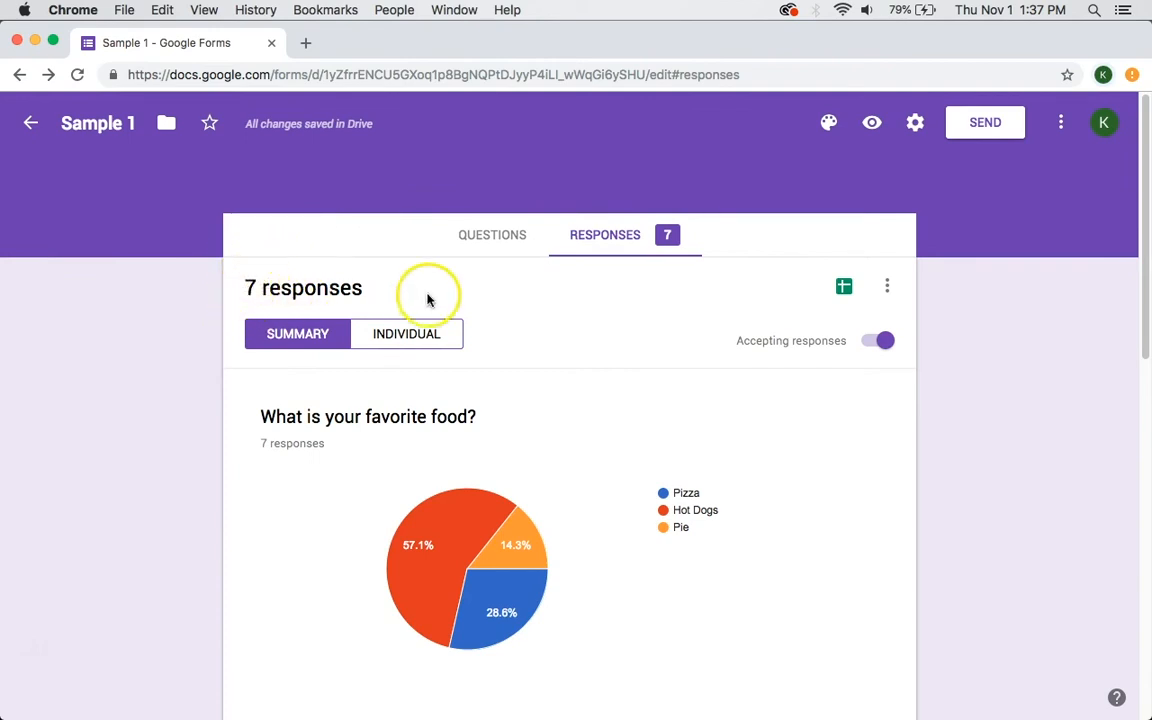
{"action": "scroll", "coordinate": [522, 330], "scroll_direction": "down", "scroll_amount": 2}
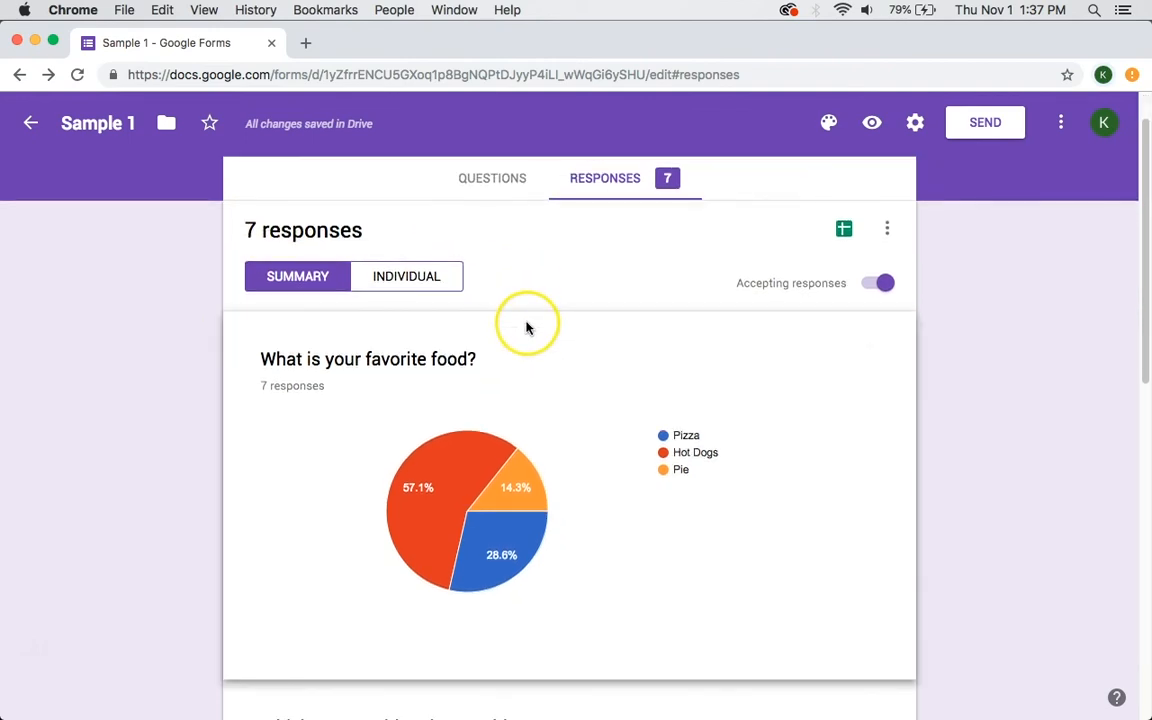
{"action": "scroll", "coordinate": [527, 328], "scroll_direction": "down", "scroll_amount": 2}
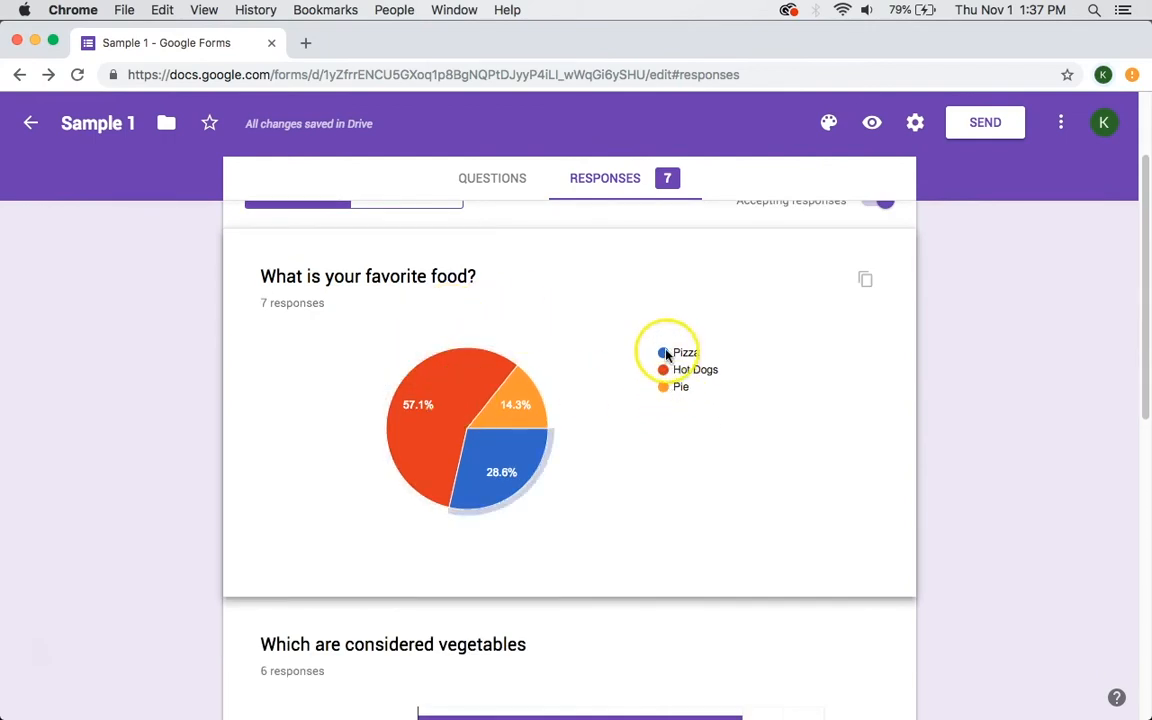
{"action": "mouse_move", "coordinate": [446, 405]}
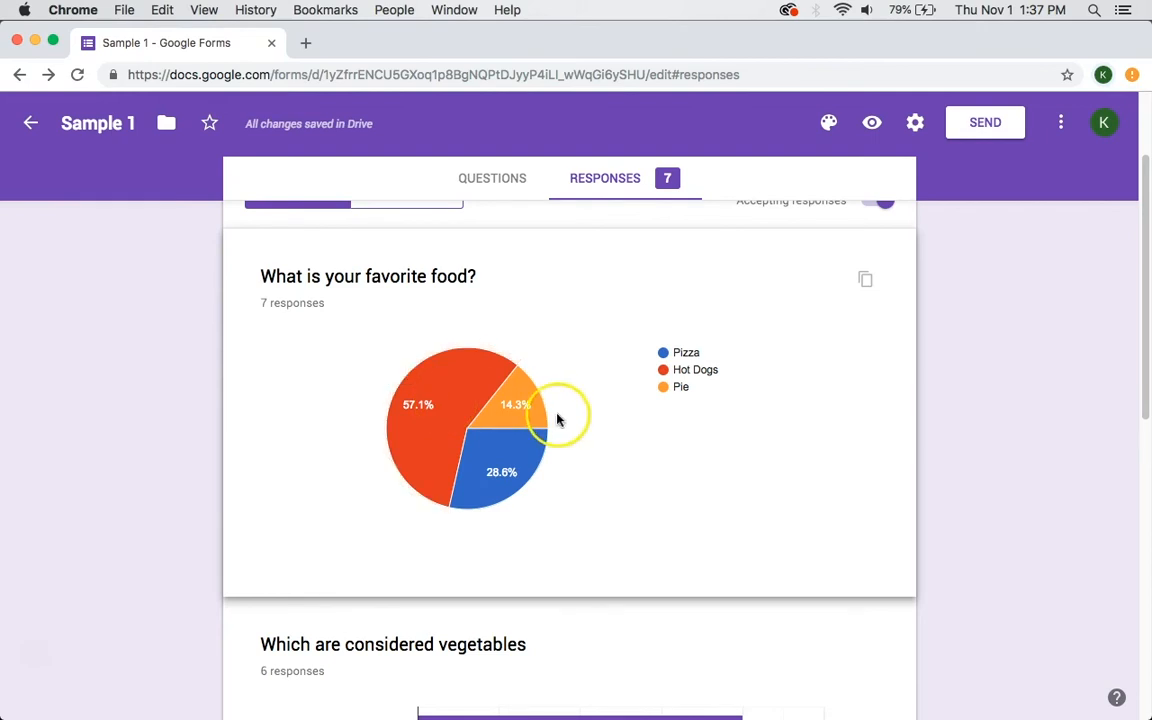
{"action": "mouse_move", "coordinate": [525, 410]}
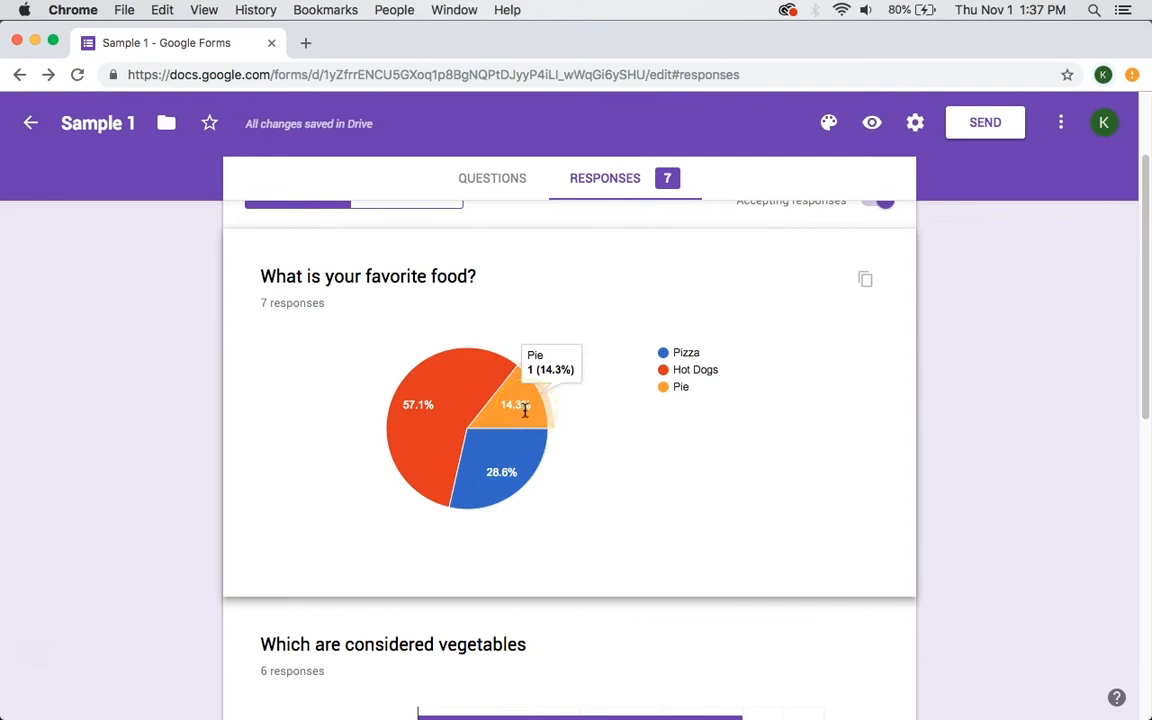
{"action": "left_click", "coordinate": [500, 465]}
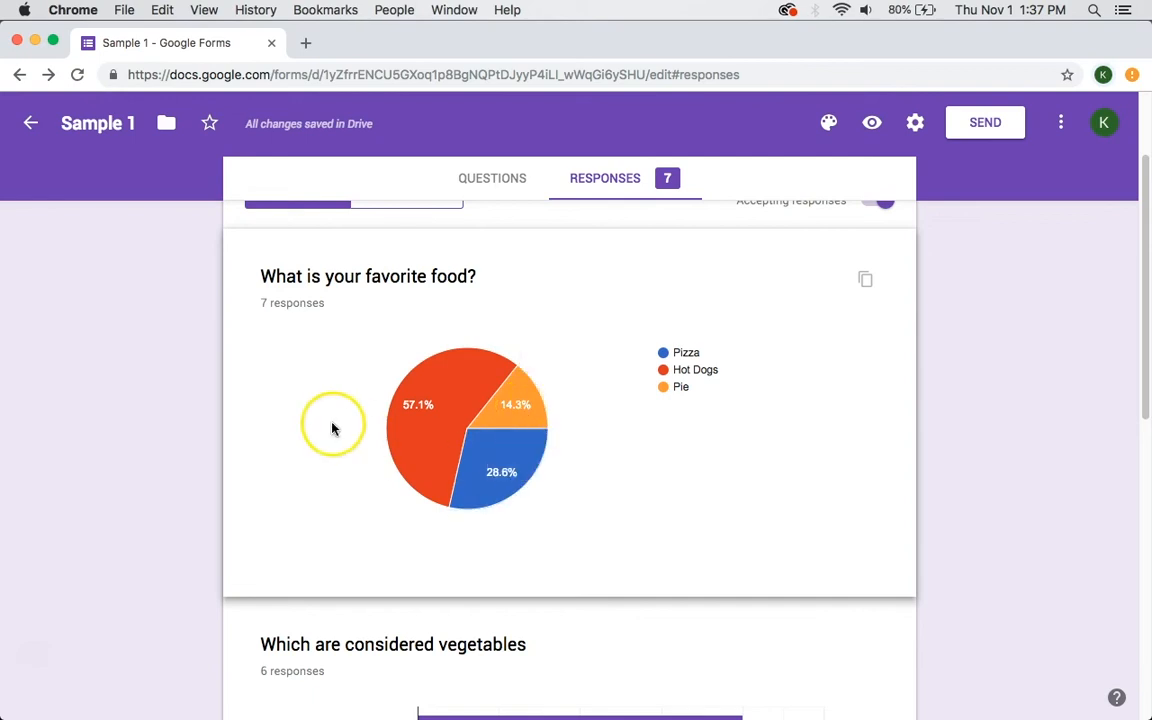
- Examine the Carrots and Bell Peppers bars in the response chart for "Which are considered vegetables"
{"action": "scroll", "coordinate": [335, 420], "scroll_direction": "down", "scroll_amount": 3}
{"action": "scroll", "coordinate": [338, 407], "scroll_direction": "down", "scroll_amount": 2}
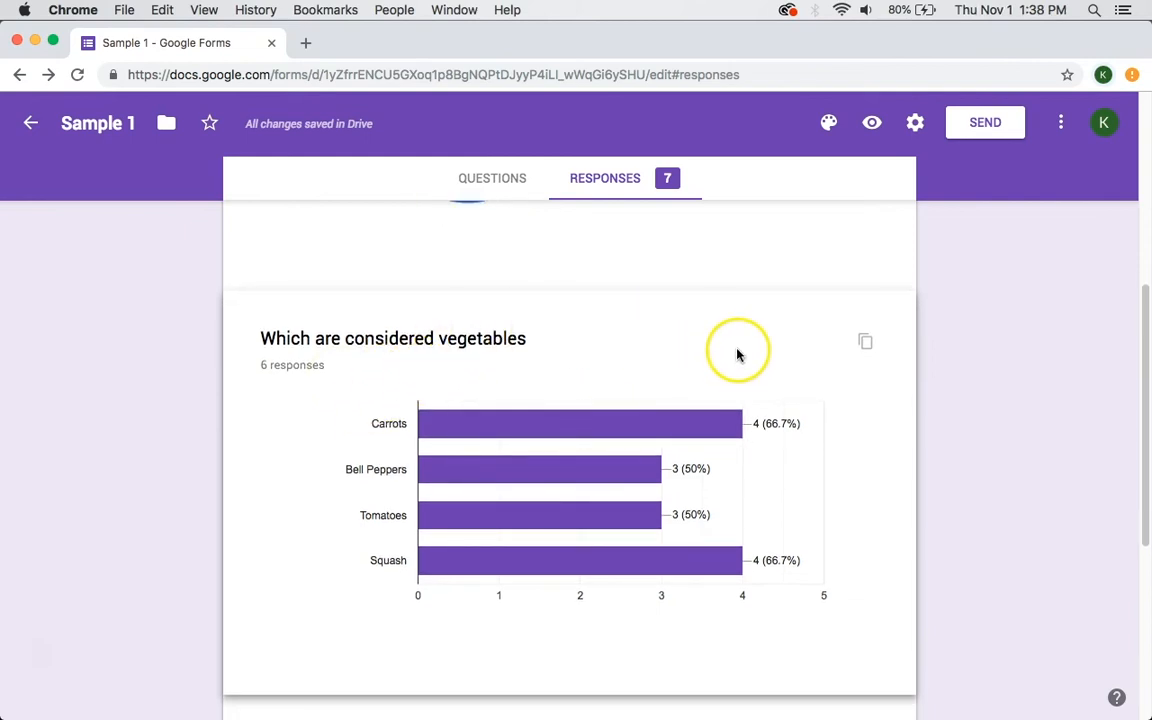
{"action": "mouse_move", "coordinate": [715, 432]}
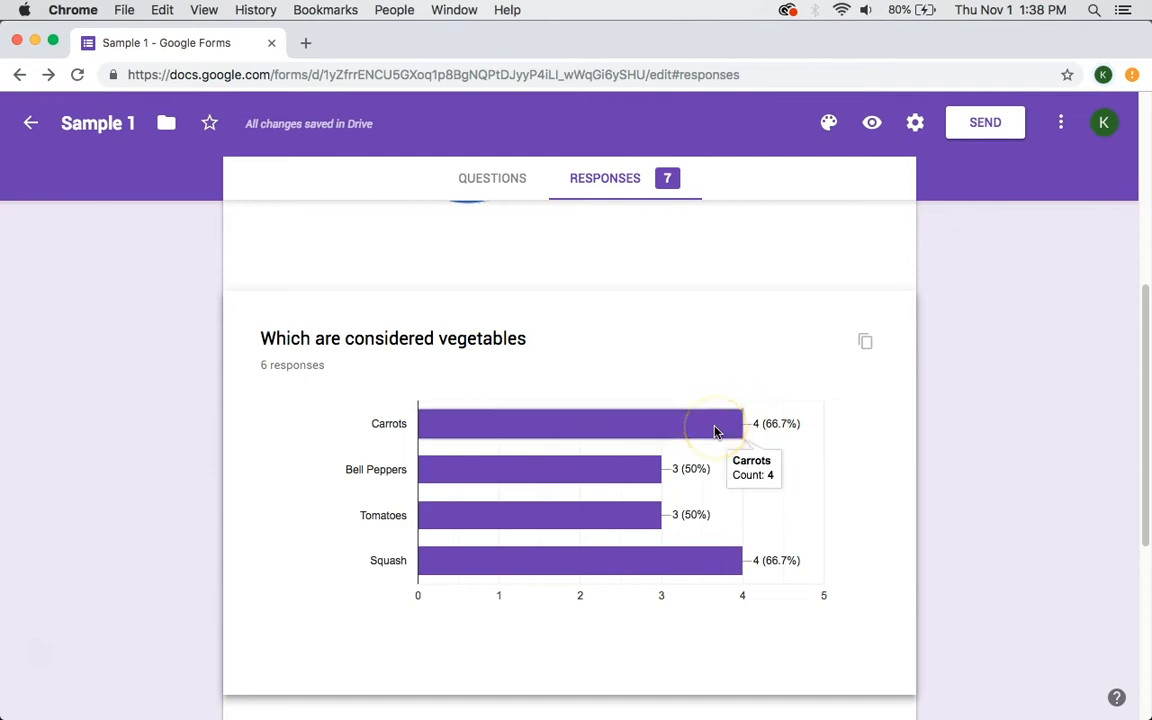
{"action": "left_click", "coordinate": [622, 476]}
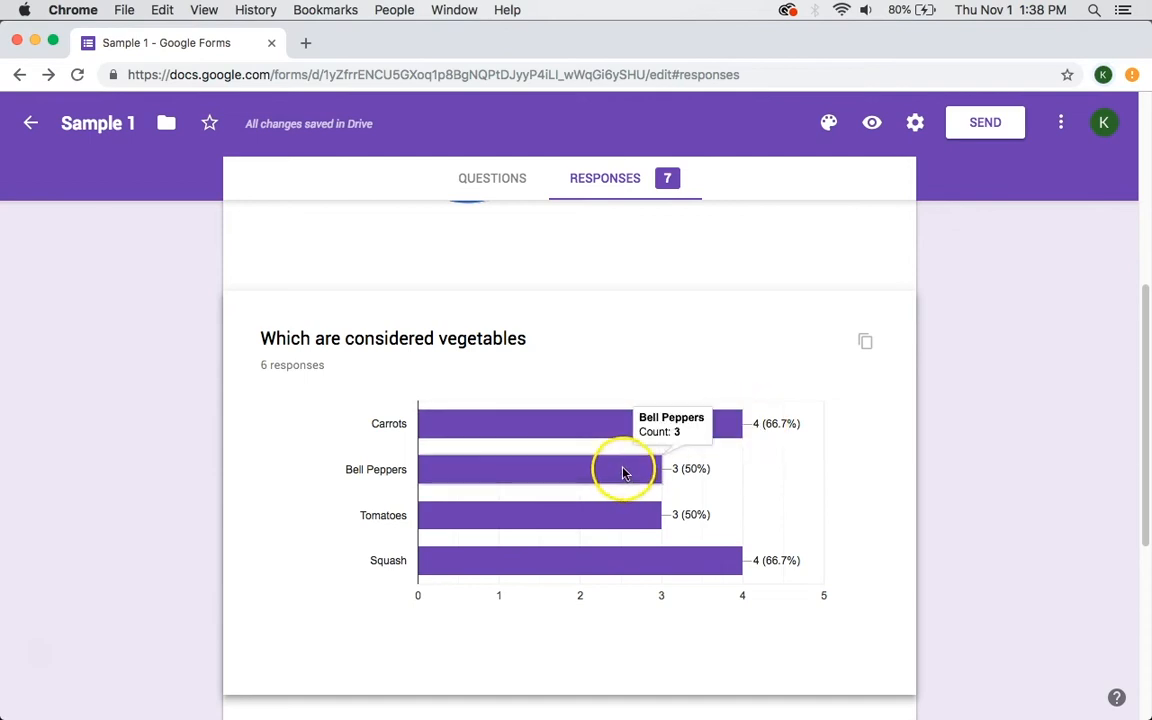
- Examine the response pie chart for the "What did you do this summer?" question
{"action": "scroll", "coordinate": [300, 428], "scroll_direction": "down", "scroll_amount": 2}
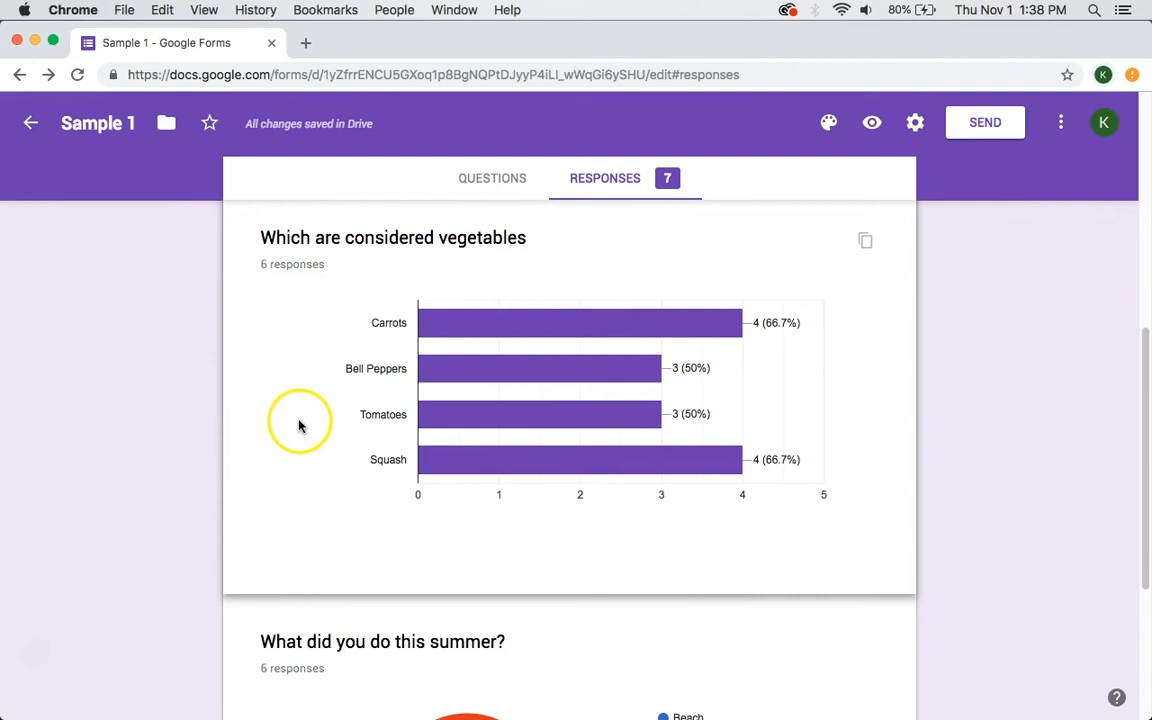
{"action": "scroll", "coordinate": [298, 426], "scroll_direction": "down", "scroll_amount": 1}
{"action": "scroll", "coordinate": [298, 425], "scroll_direction": "down", "scroll_amount": 1}
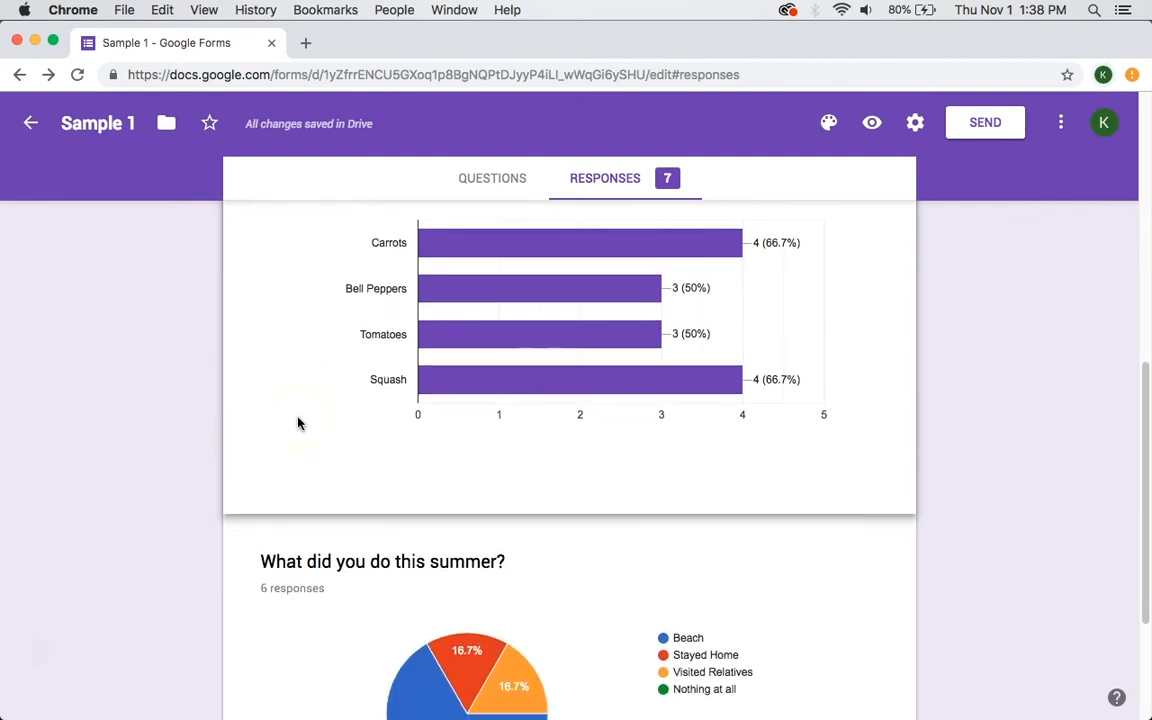
{"action": "scroll", "coordinate": [298, 424], "scroll_direction": "down", "scroll_amount": 2}
{"action": "scroll", "coordinate": [298, 424], "scroll_direction": "down", "scroll_amount": 2}
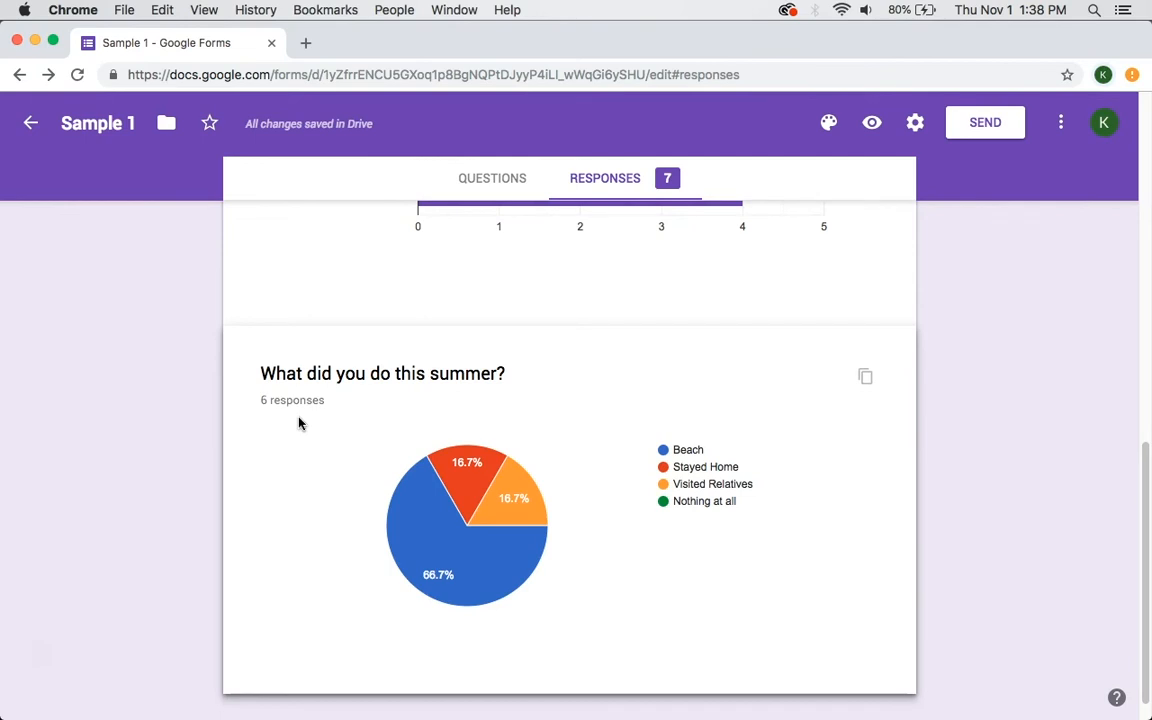
{"action": "mouse_move", "coordinate": [424, 508]}
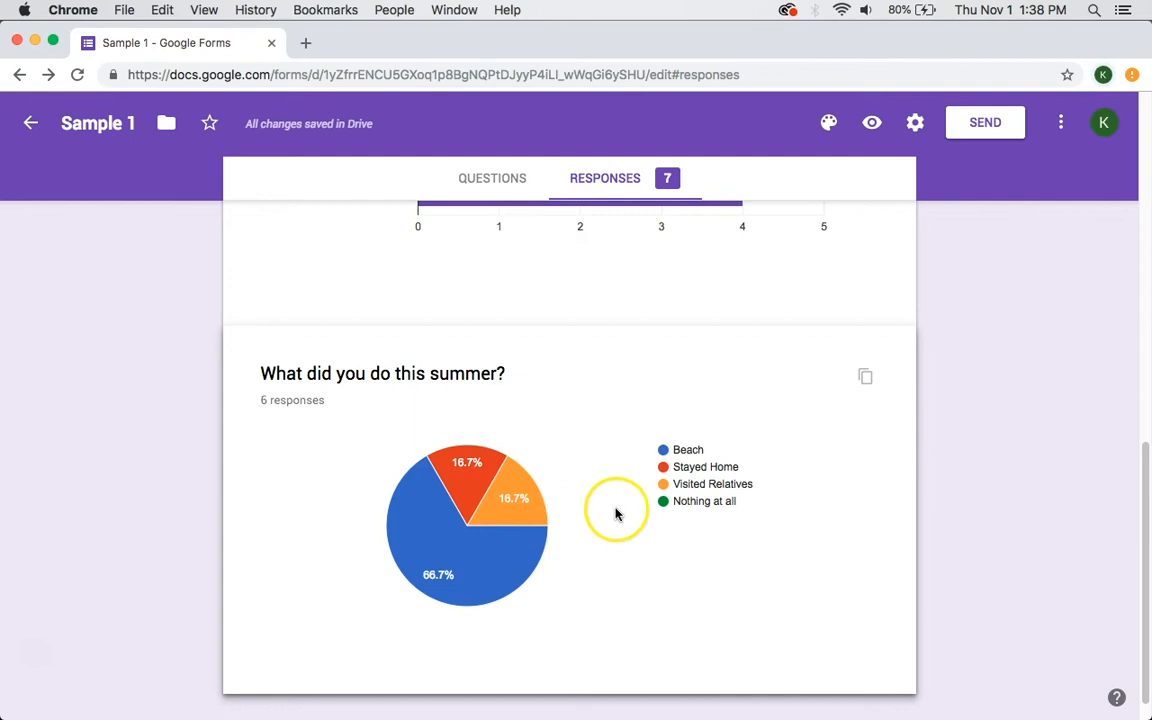
- Switch the responses to the individual view and look through the first respondent's answers
{"action": "scroll", "coordinate": [616, 514], "scroll_direction": "up", "scroll_amount": 10}
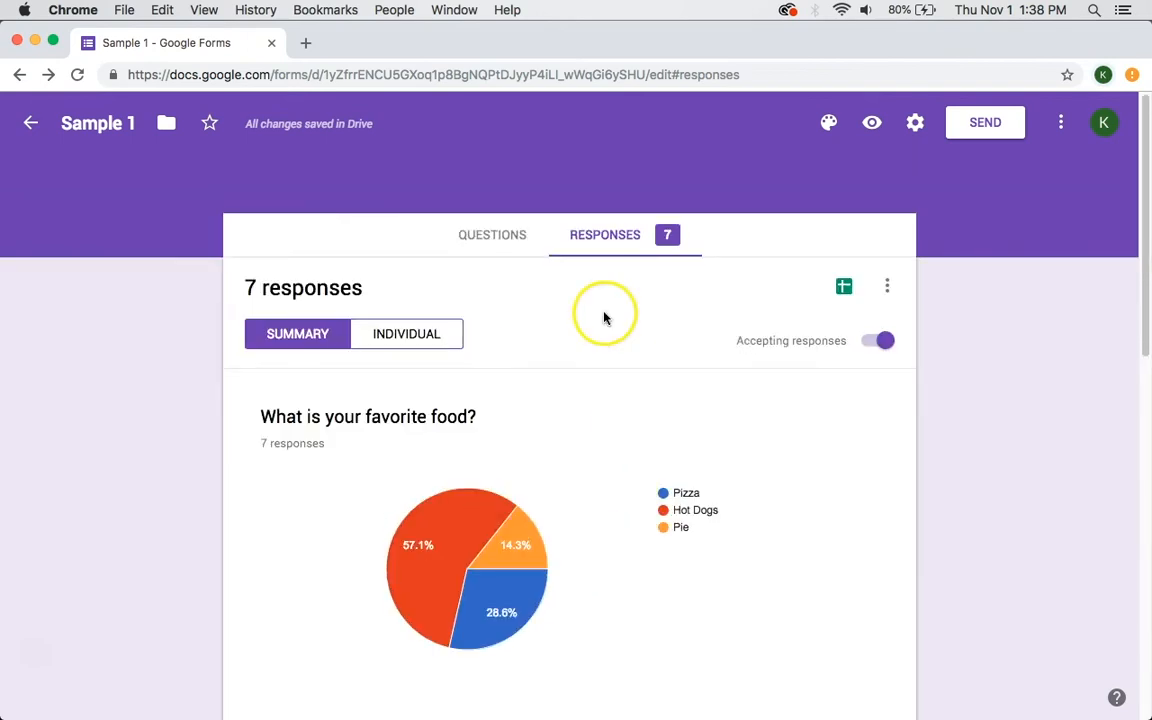
{"action": "left_click", "coordinate": [407, 336]}
{"action": "scroll", "coordinate": [532, 362], "scroll_direction": "down", "scroll_amount": 3}
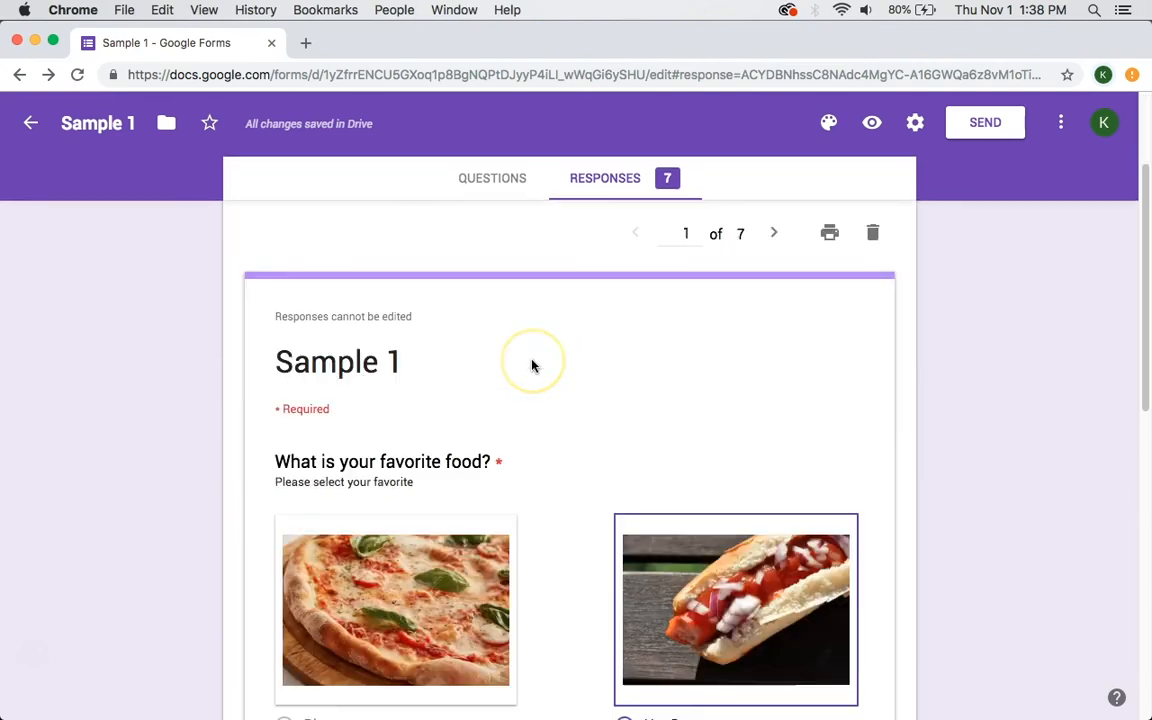
{"action": "scroll", "coordinate": [532, 366], "scroll_direction": "down", "scroll_amount": 5}
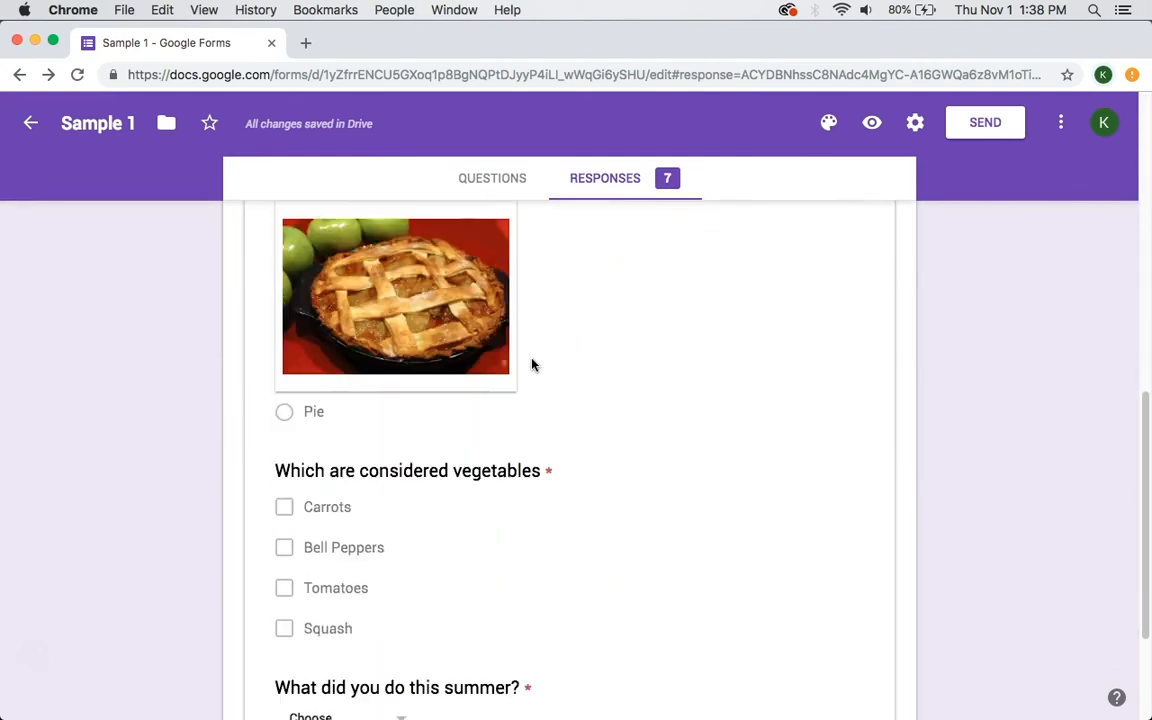
{"action": "scroll", "coordinate": [532, 365], "scroll_direction": "up", "scroll_amount": 3}
{"action": "scroll", "coordinate": [532, 365], "scroll_direction": "up", "scroll_amount": 3}
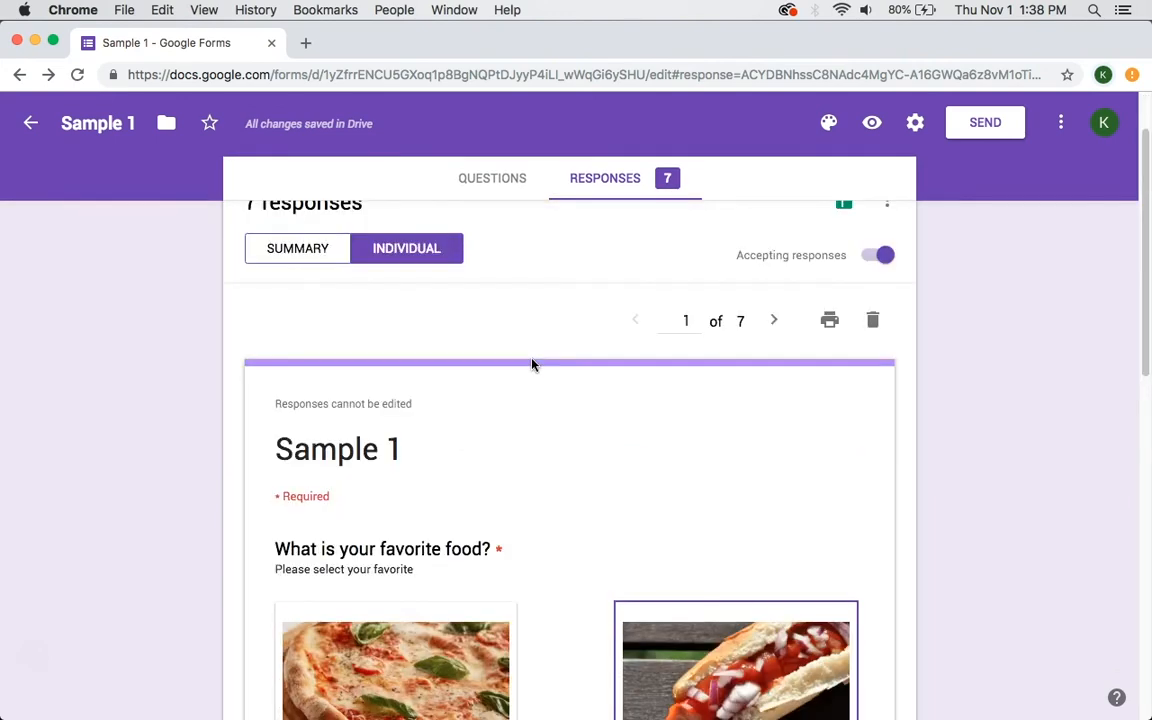
- Finish reviewing the first individual response and look through the answers in the second one
{"action": "scroll", "coordinate": [532, 365], "scroll_direction": "down", "scroll_amount": 9}
{"action": "scroll", "coordinate": [532, 365], "scroll_direction": "up", "scroll_amount": 3}
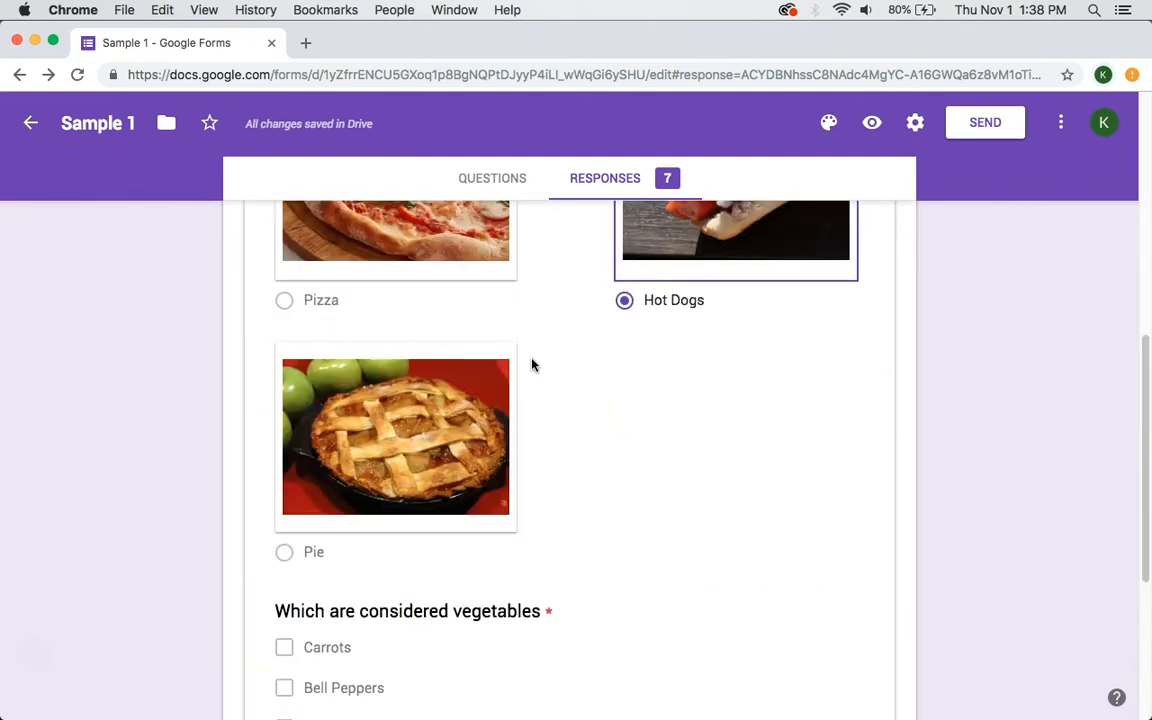
{"action": "scroll", "coordinate": [532, 365], "scroll_direction": "up", "scroll_amount": 6}
{"action": "left_click", "coordinate": [773, 406]}
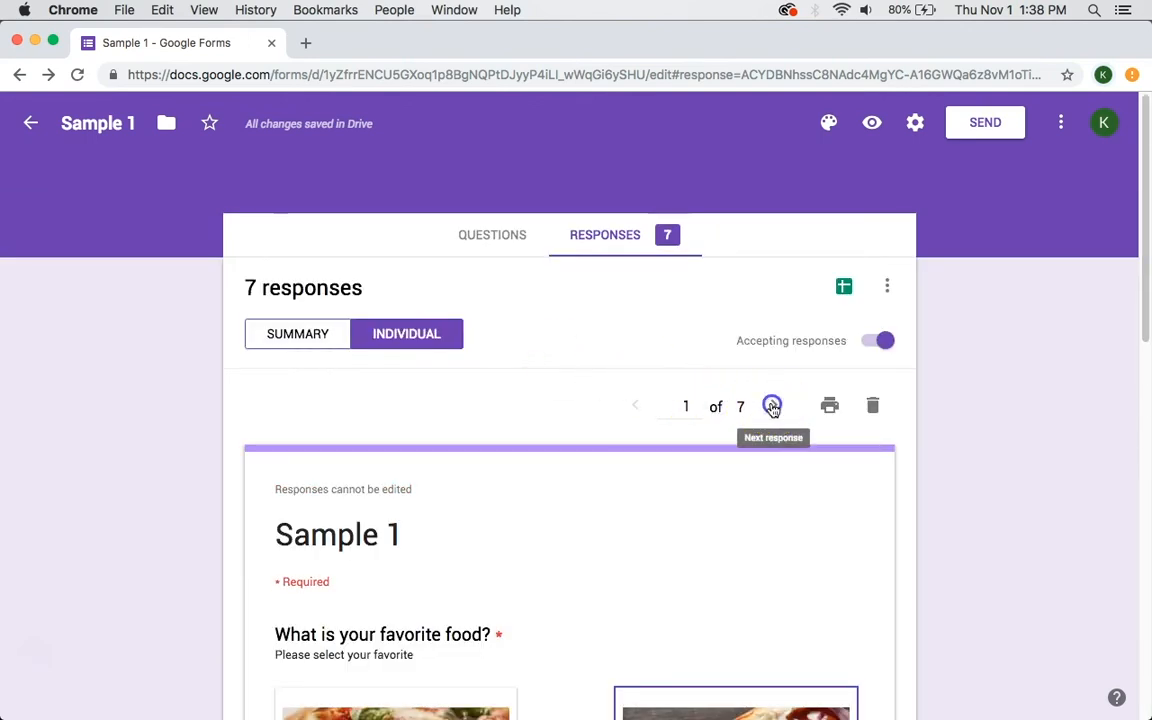
{"action": "scroll", "coordinate": [514, 424], "scroll_direction": "down", "scroll_amount": 5}
{"action": "scroll", "coordinate": [516, 426], "scroll_direction": "down", "scroll_amount": 6}
{"action": "scroll", "coordinate": [516, 426], "scroll_direction": "up", "scroll_amount": 10}
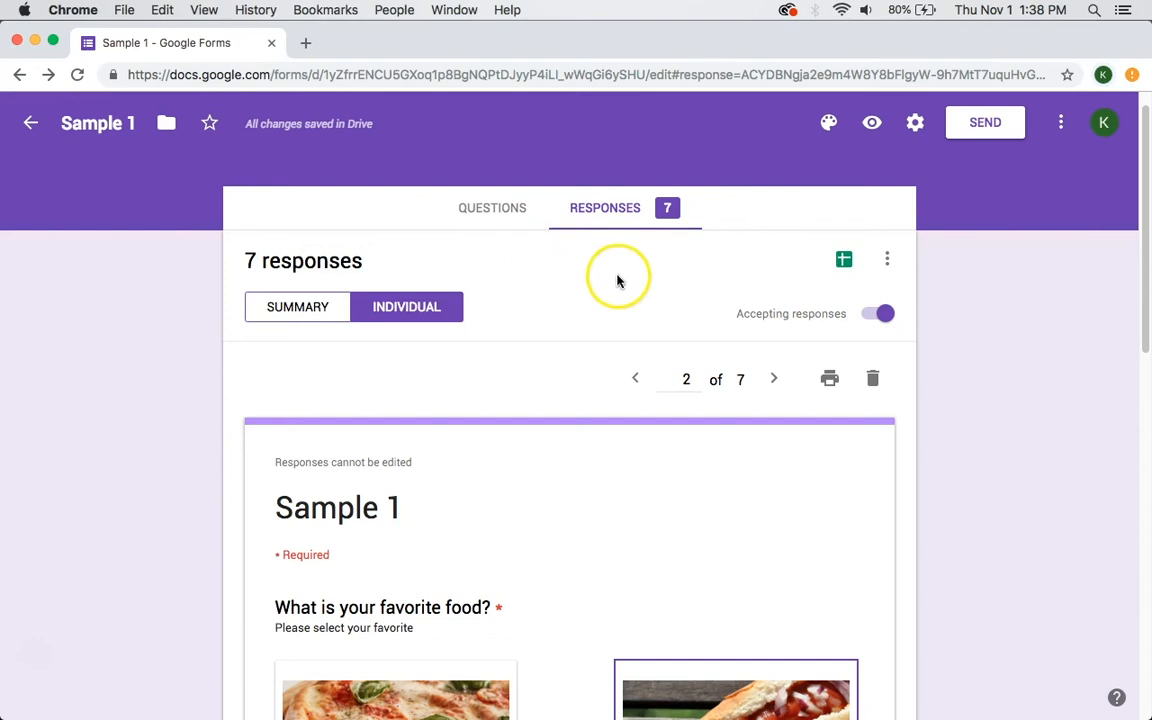
- Create a new spreadsheet named "Sample 1 (Responses)" as the destination for the form's responses
{"action": "left_click", "coordinate": [845, 264]}
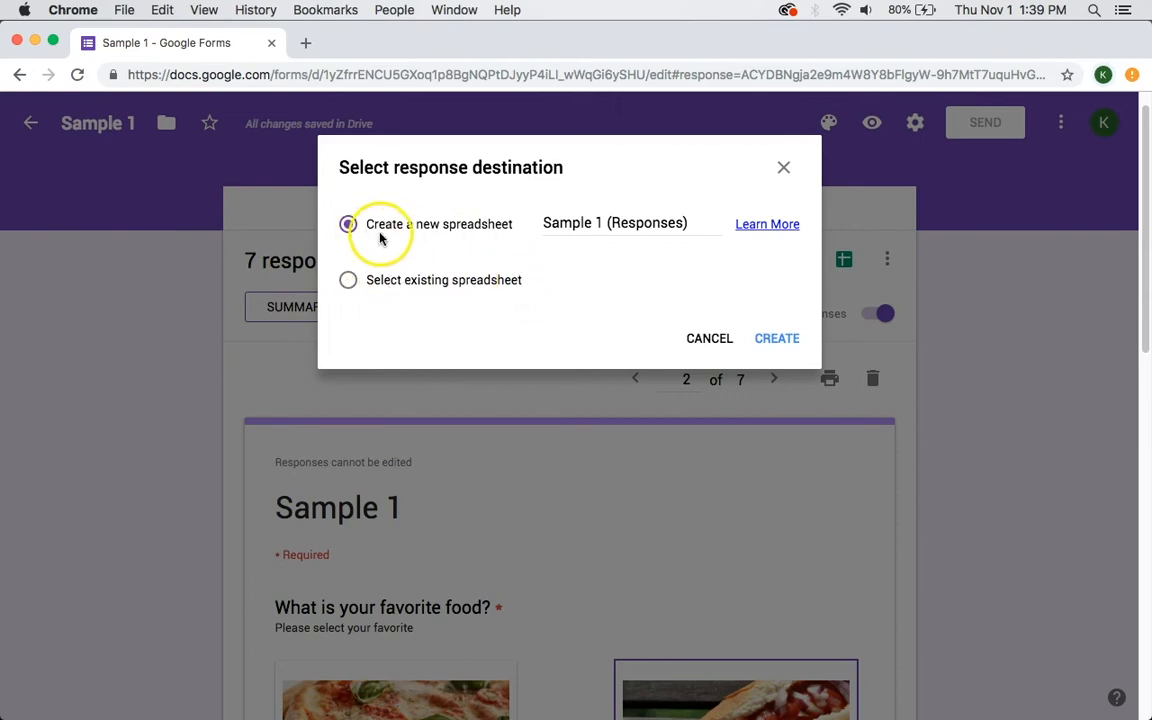
{"action": "left_click", "coordinate": [776, 338]}
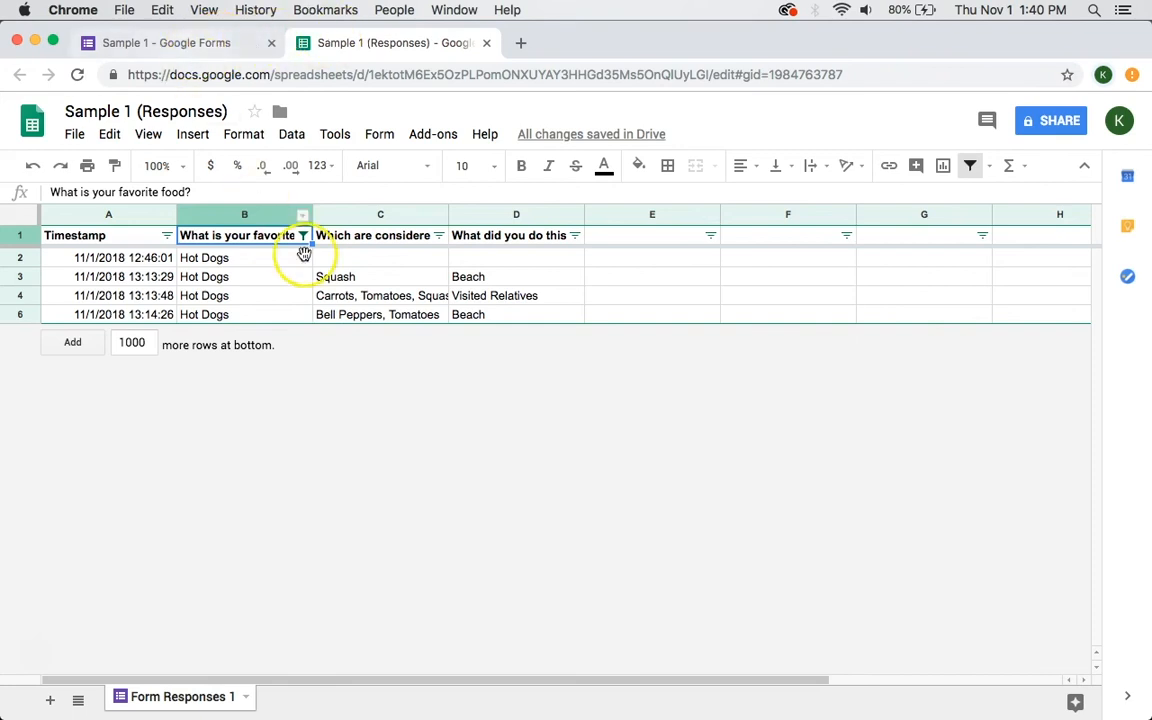
- Check the form's responses page, return to the response spreadsheet and remove its filter
{"action": "left_click", "coordinate": [226, 44]}
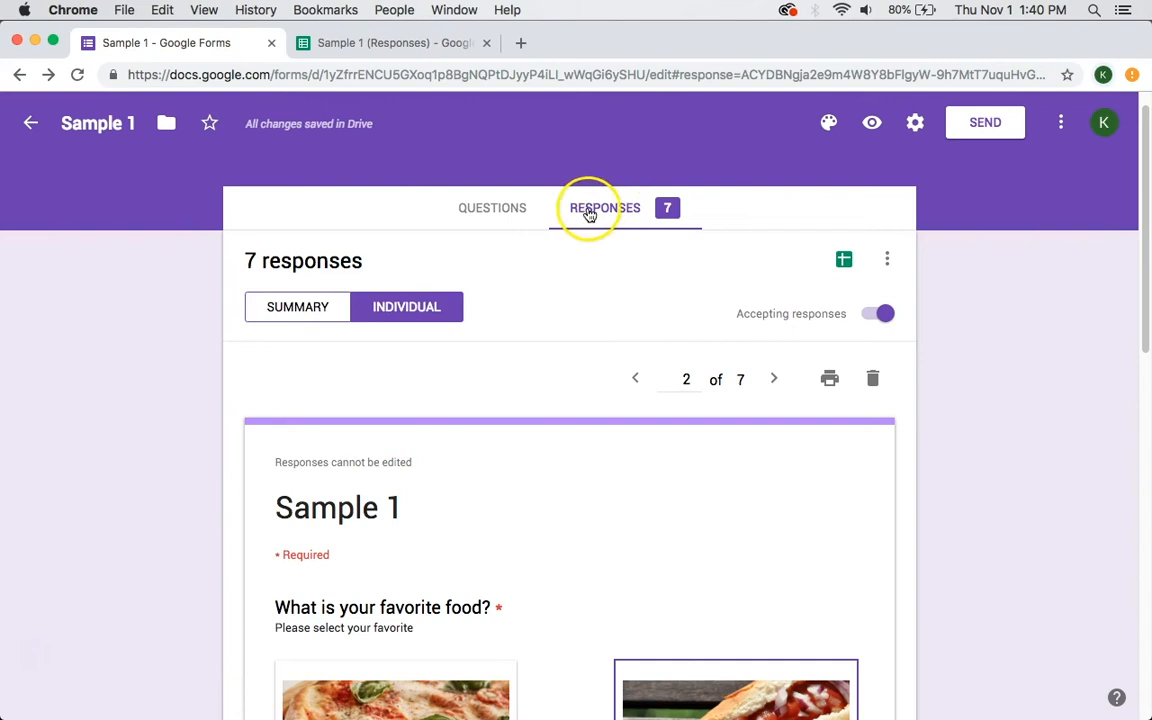
{"action": "left_click", "coordinate": [404, 44]}
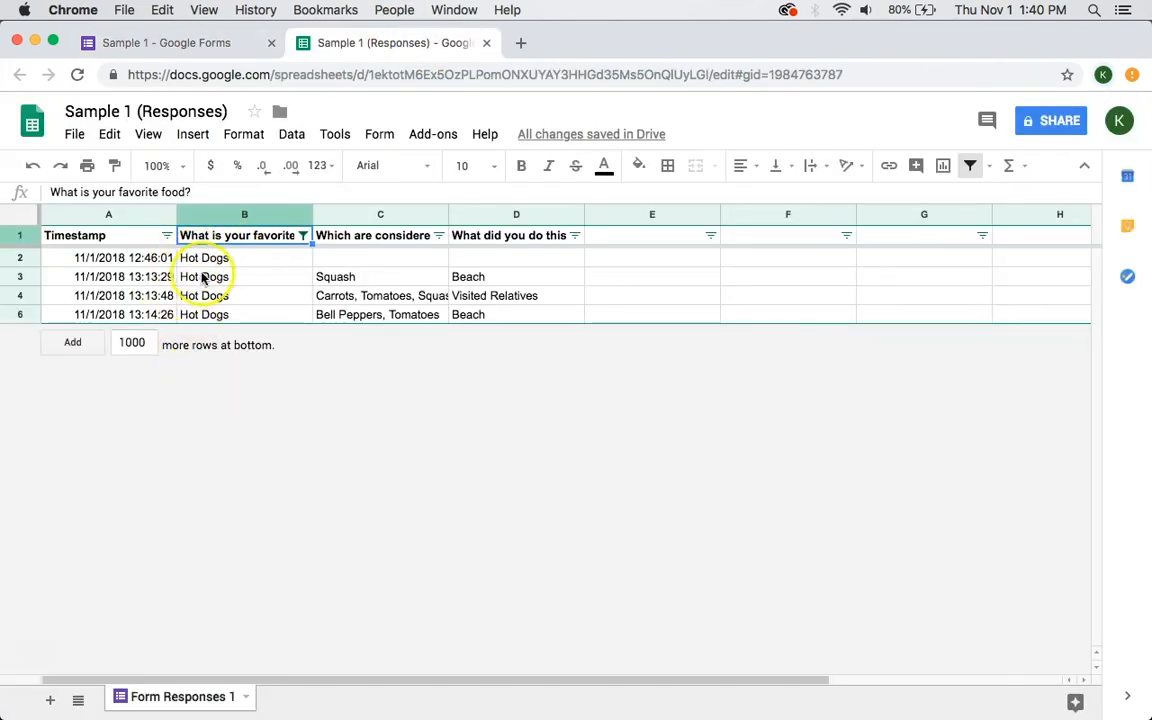
{"action": "left_click", "coordinate": [969, 166]}
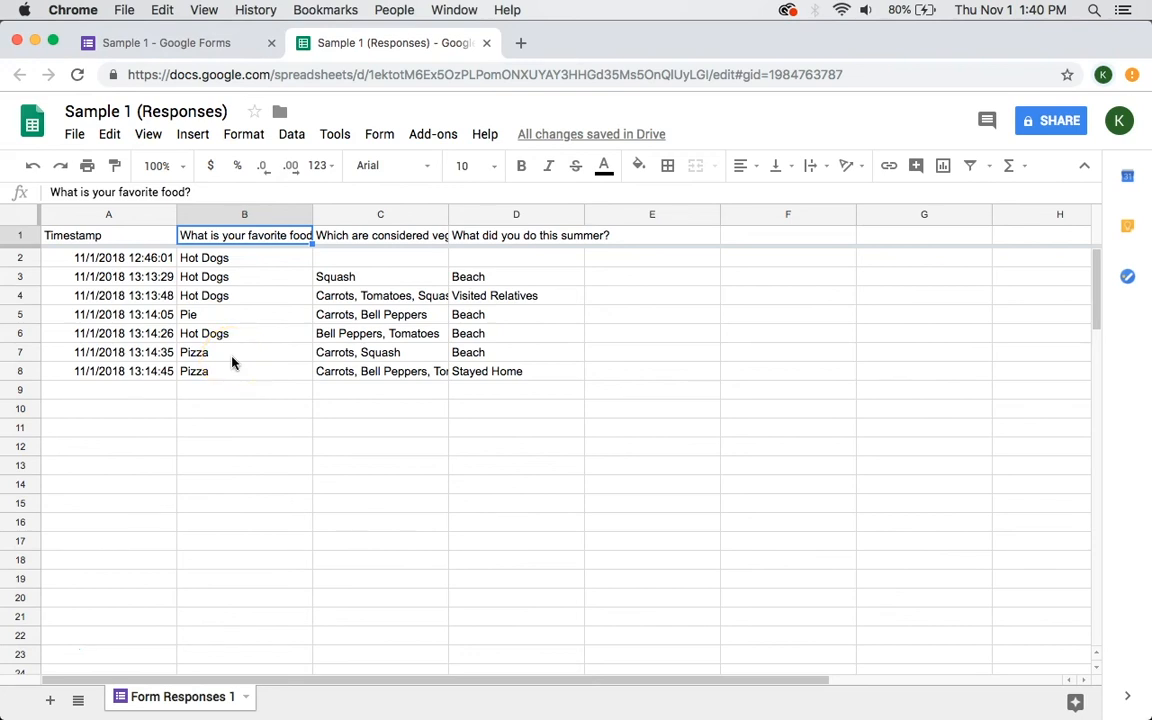
- Return to the Sample 1 form and stop it from accepting responses
{"action": "left_click", "coordinate": [203, 42]}
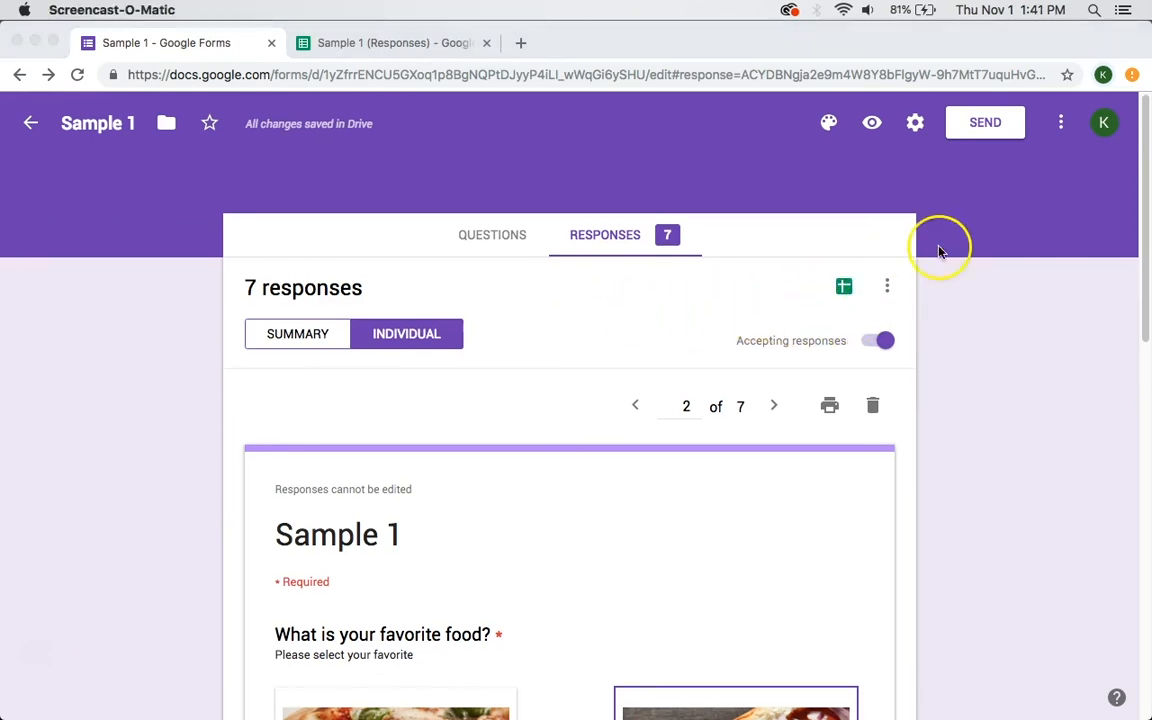
{"action": "left_click", "coordinate": [880, 342]}
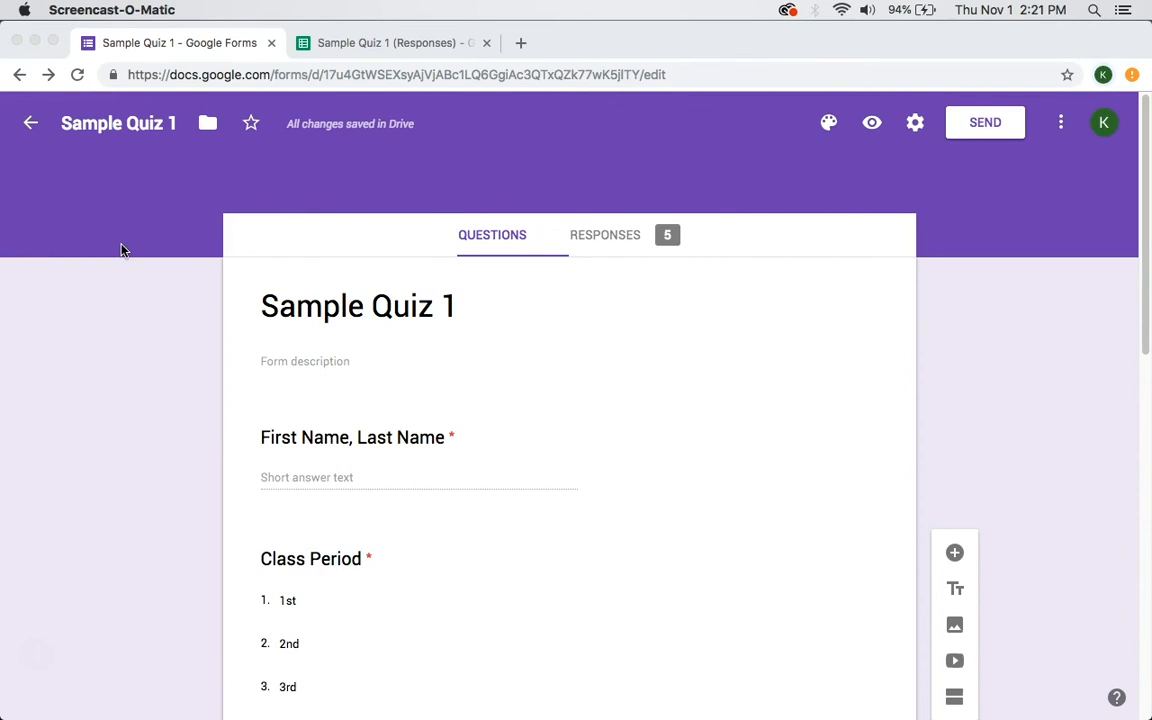
- Make Sample Quiz 1 a quiz, keeping immediate grade release and visible missed questions, correct answers and point values, and save the settings
{"action": "left_click", "coordinate": [917, 124]}
{"action": "left_click", "coordinate": [917, 130]}
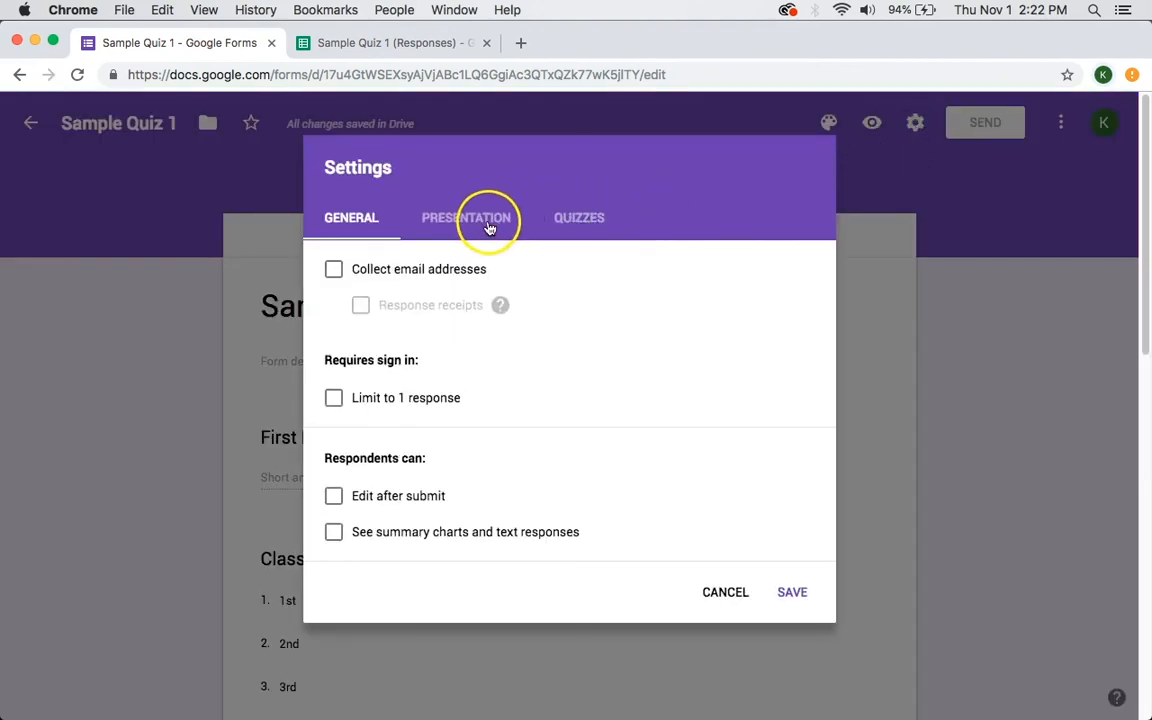
{"action": "left_click", "coordinate": [585, 219]}
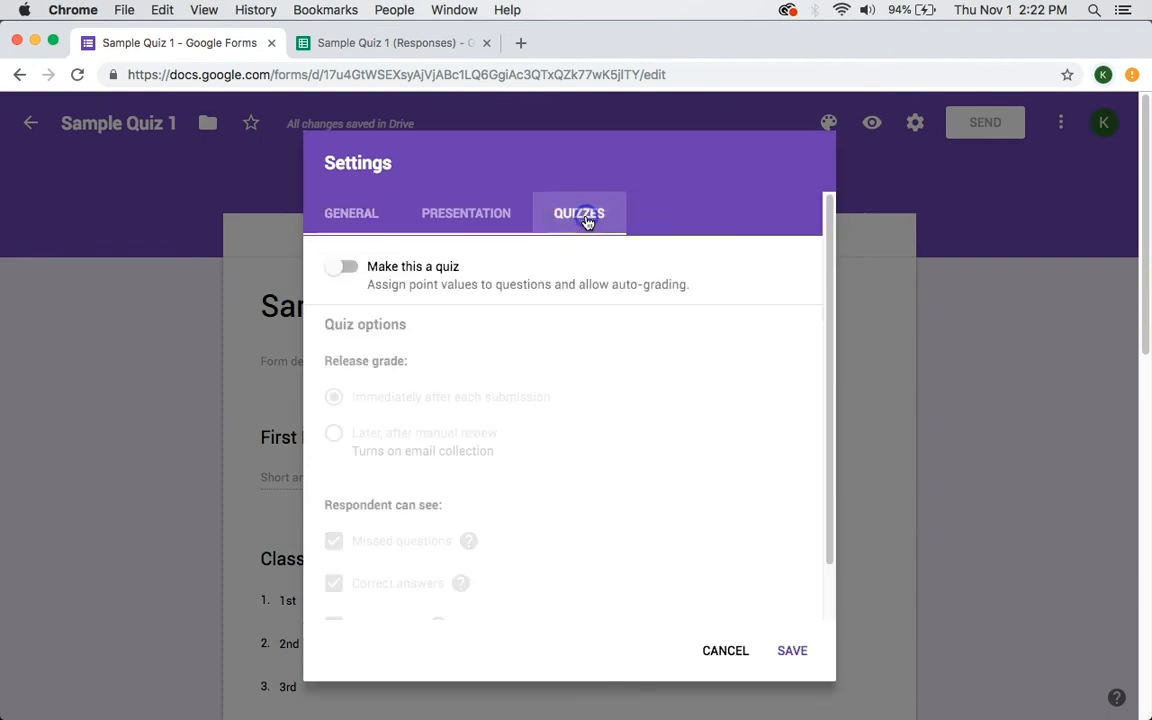
{"action": "left_click", "coordinate": [340, 270]}
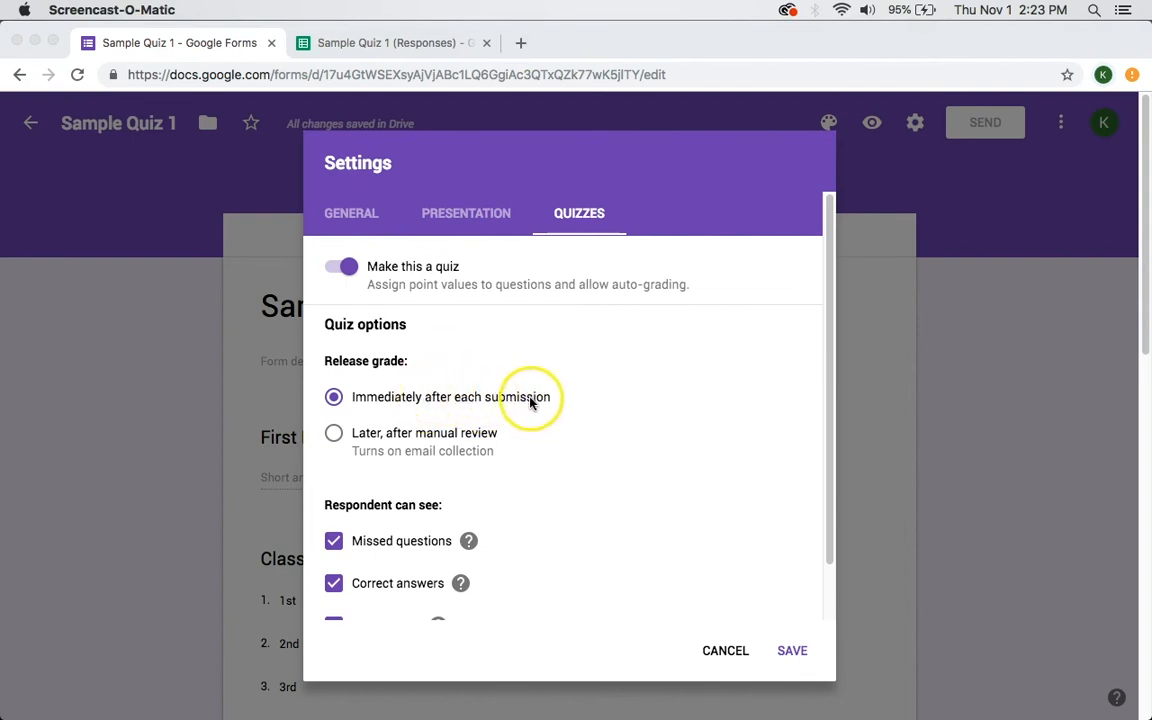
{"action": "scroll", "coordinate": [476, 504], "scroll_direction": "down", "scroll_amount": 2}
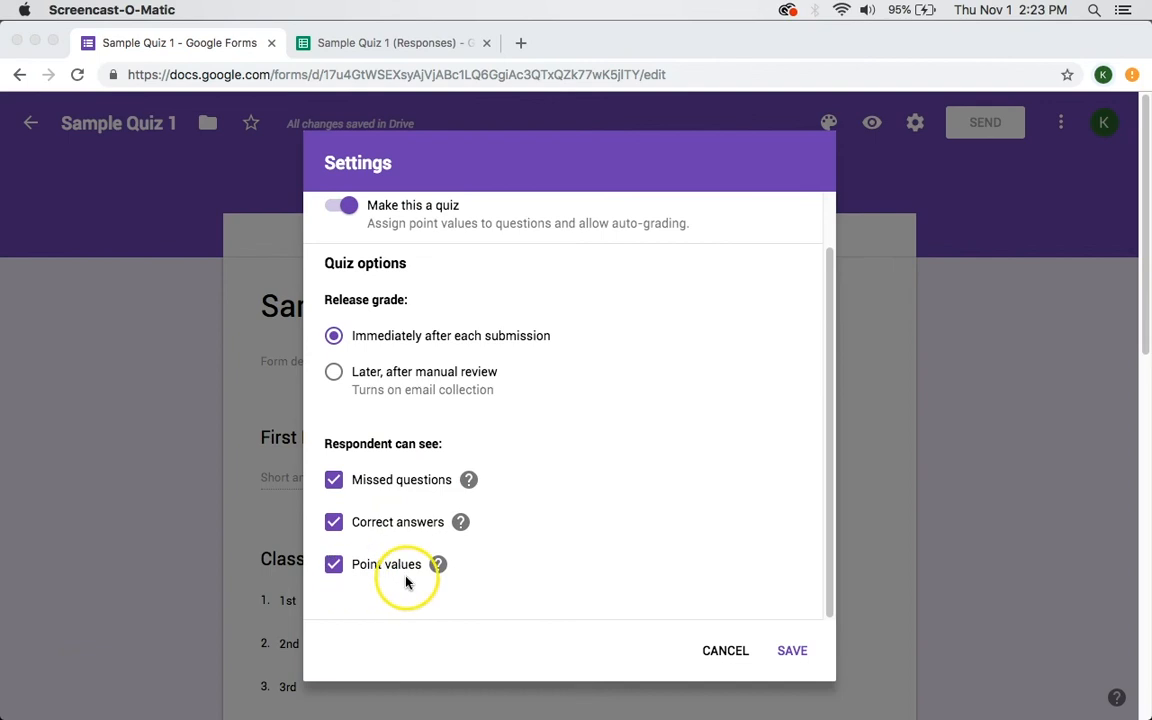
{"action": "scroll", "coordinate": [620, 617], "scroll_direction": "up", "scroll_amount": 1}
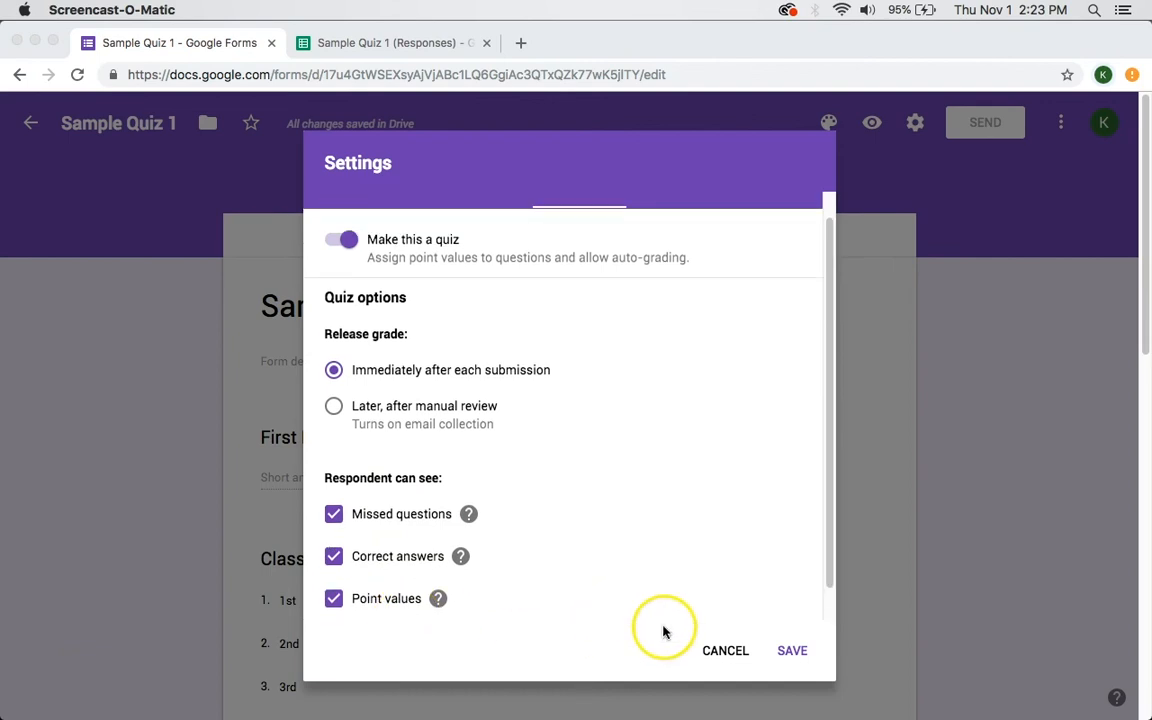
{"action": "left_click", "coordinate": [796, 652]}
{"action": "left_click", "coordinate": [793, 652]}
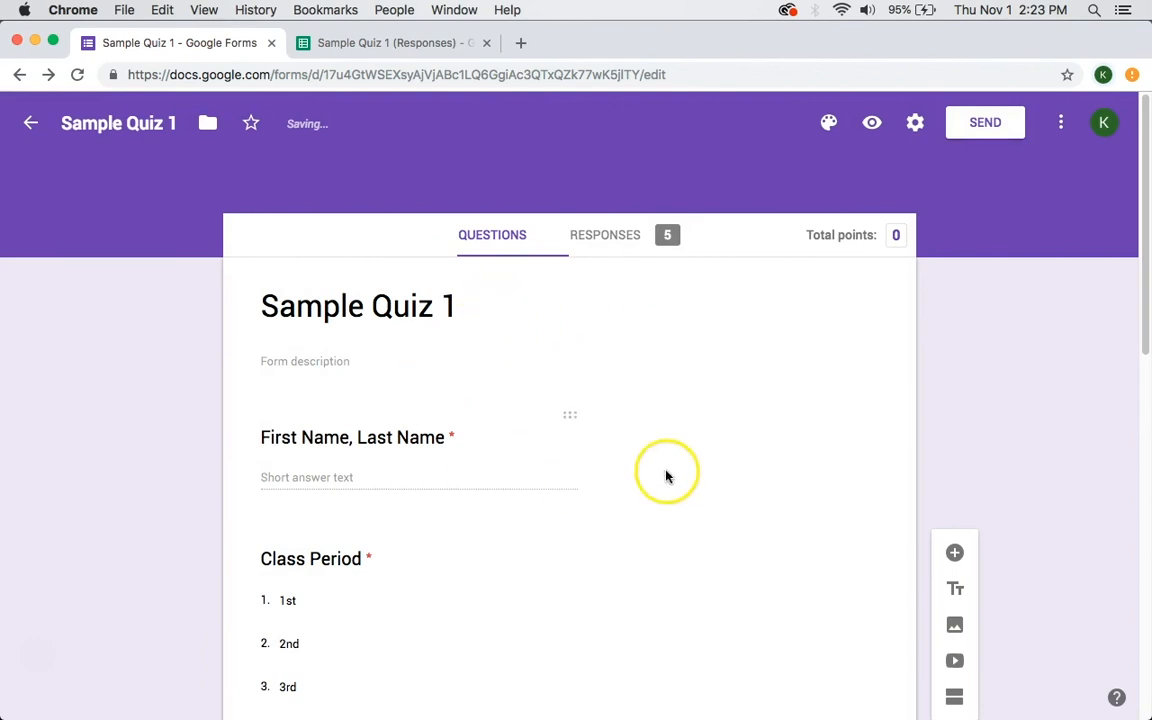
- Mark 4, 6 and 8 as correct in the answer key of the "Which are even numbers" question
{"action": "scroll", "coordinate": [630, 358], "scroll_direction": "down", "scroll_amount": 1}
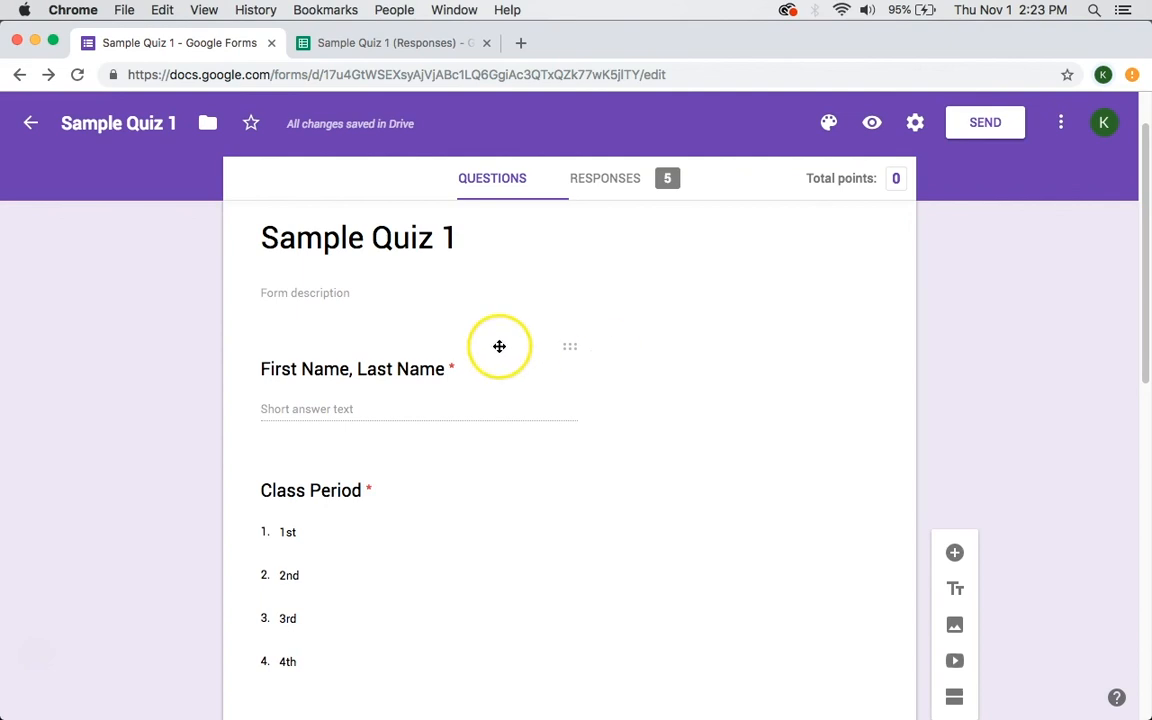
{"action": "scroll", "coordinate": [520, 342], "scroll_direction": "down", "scroll_amount": 1}
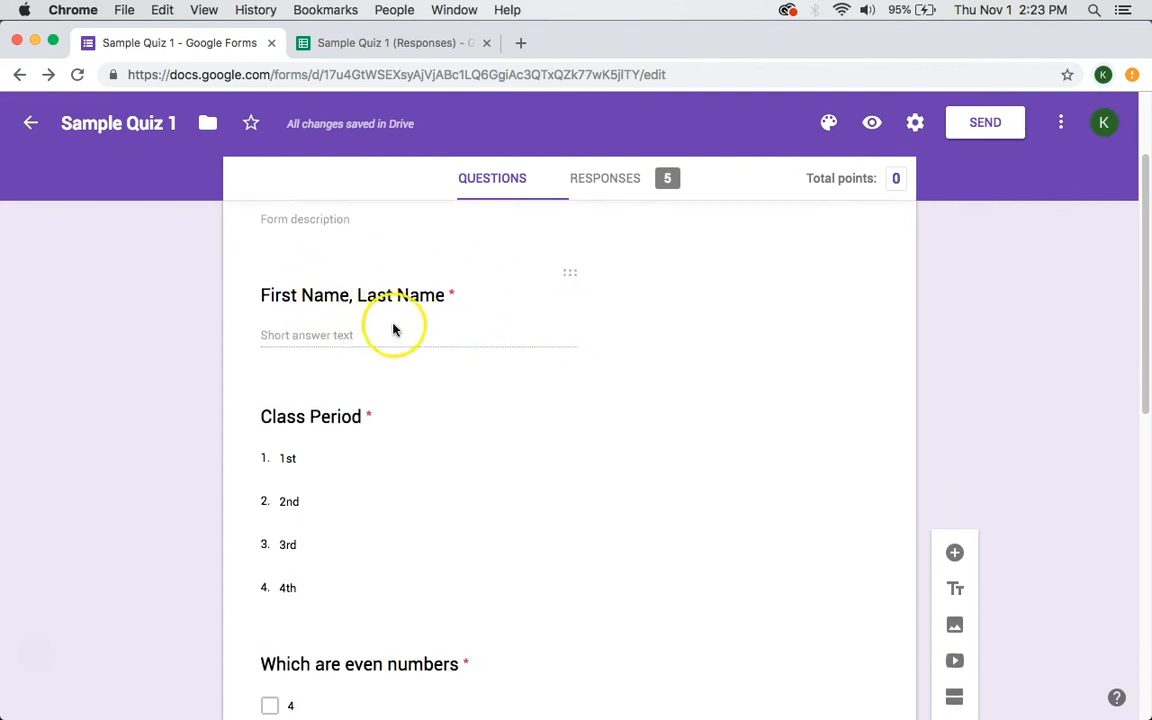
{"action": "scroll", "coordinate": [368, 330], "scroll_direction": "down", "scroll_amount": 2}
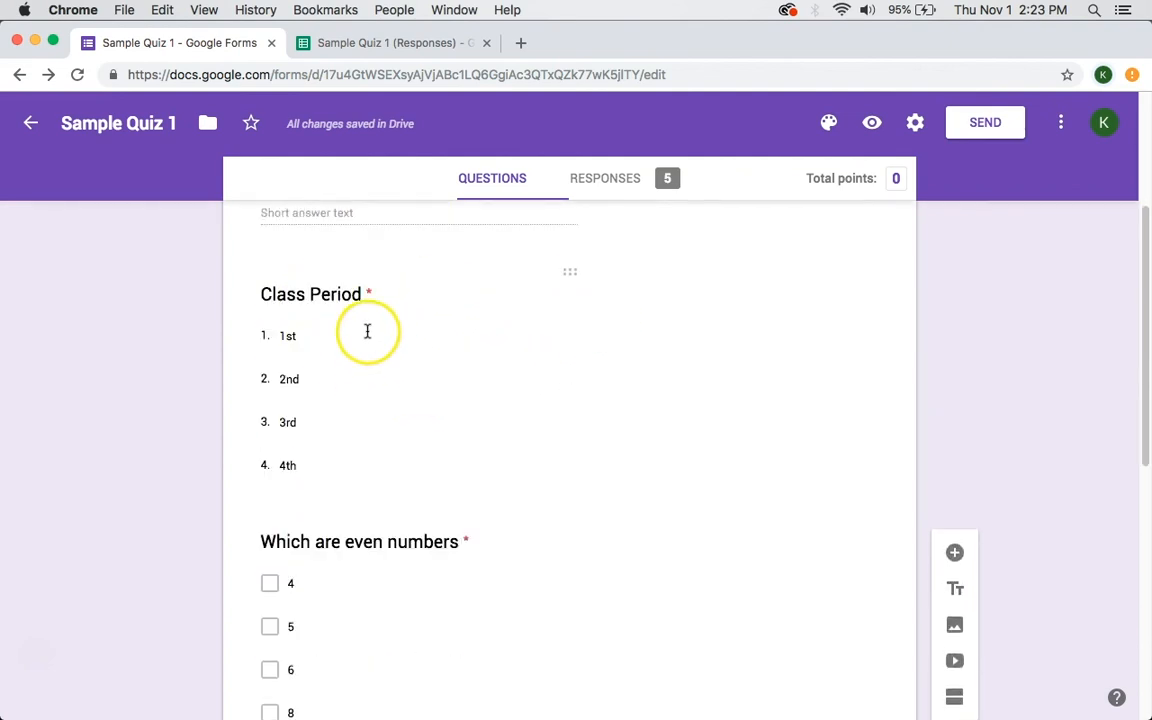
{"action": "scroll", "coordinate": [395, 449], "scroll_direction": "down", "scroll_amount": 4}
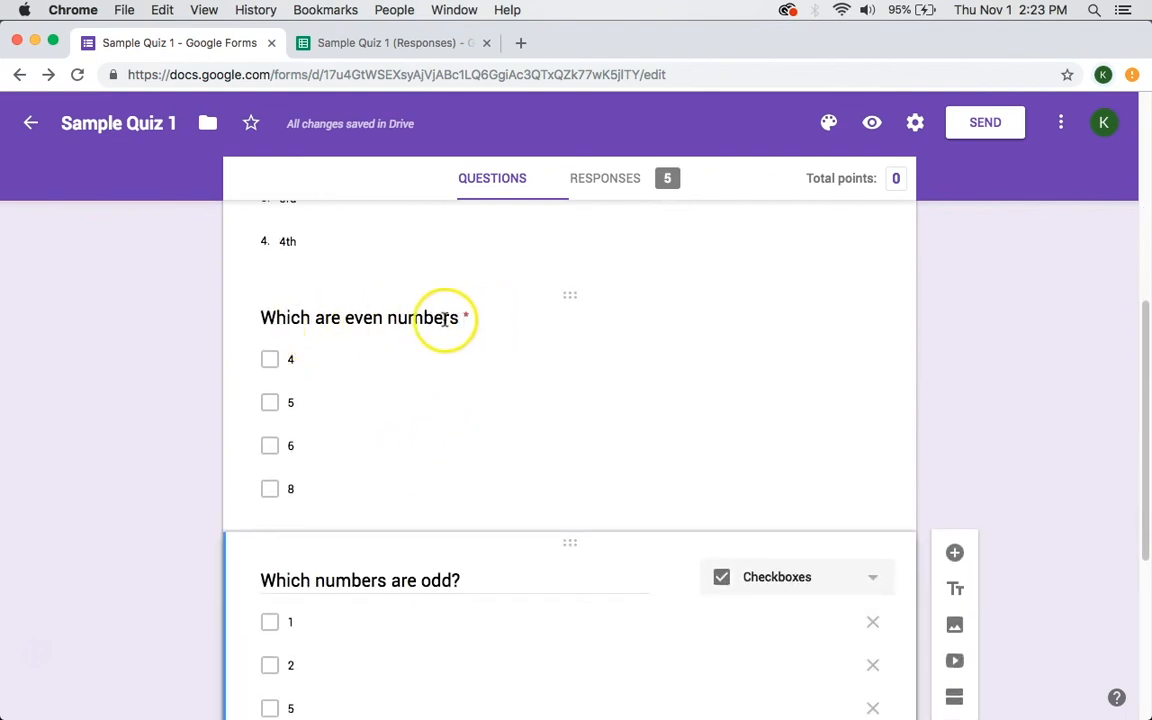
{"action": "left_click", "coordinate": [371, 319]}
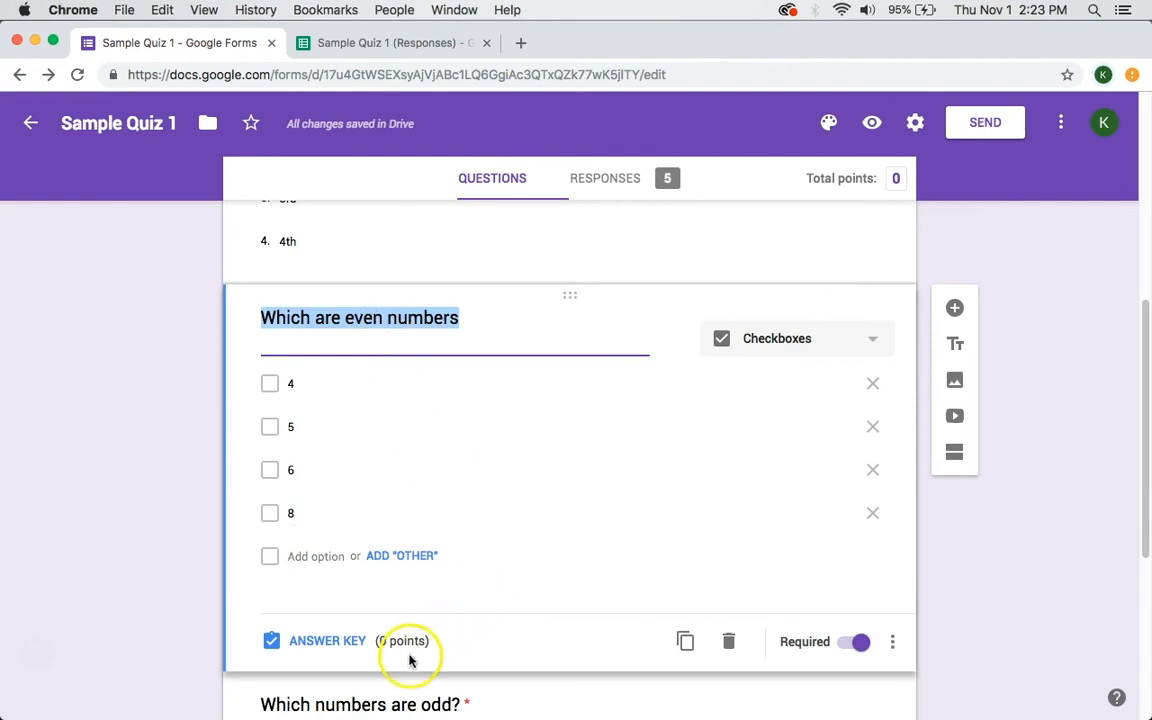
{"action": "left_click", "coordinate": [335, 641]}
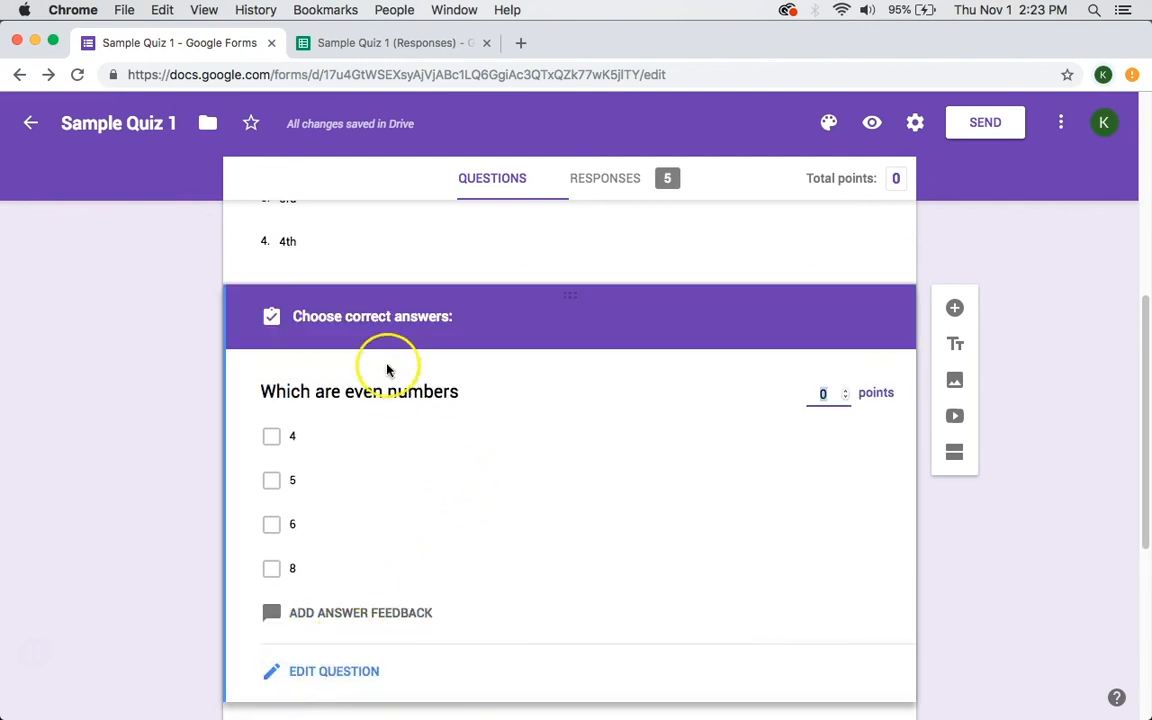
{"action": "scroll", "coordinate": [399, 437], "scroll_direction": "down", "scroll_amount": 1}
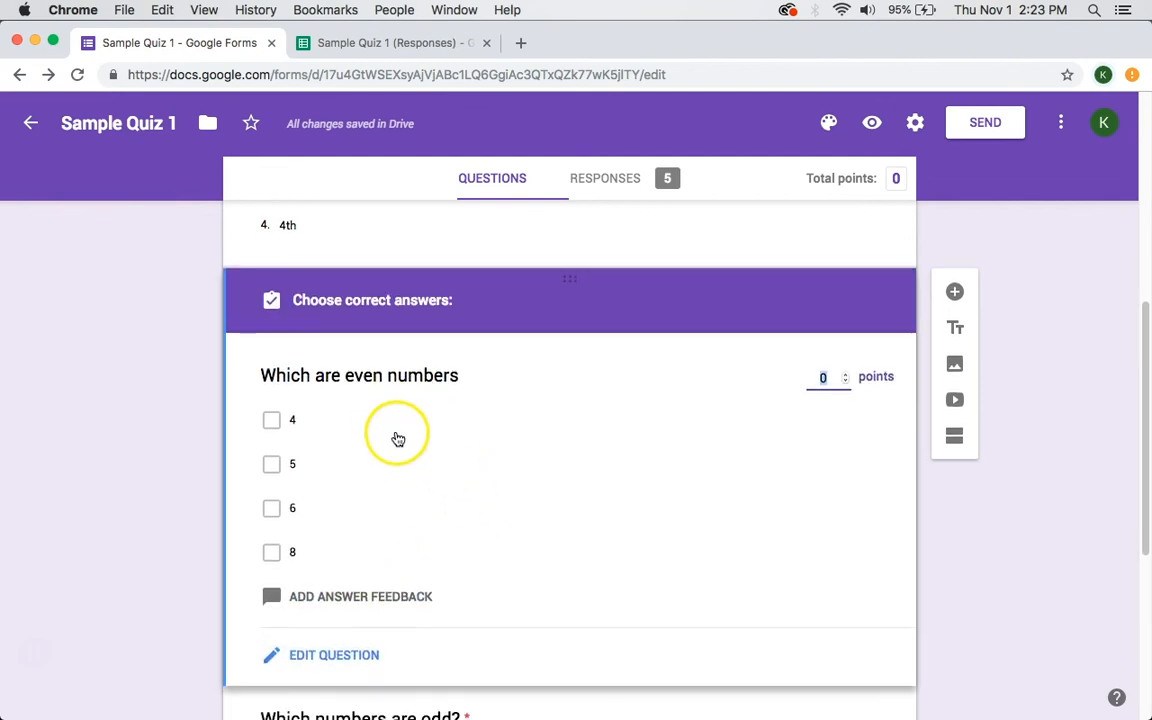
{"action": "left_click", "coordinate": [272, 420]}
{"action": "left_click", "coordinate": [272, 508]}
{"action": "left_click", "coordinate": [273, 554]}
{"action": "scroll", "coordinate": [409, 508], "scroll_direction": "down", "scroll_amount": 1}
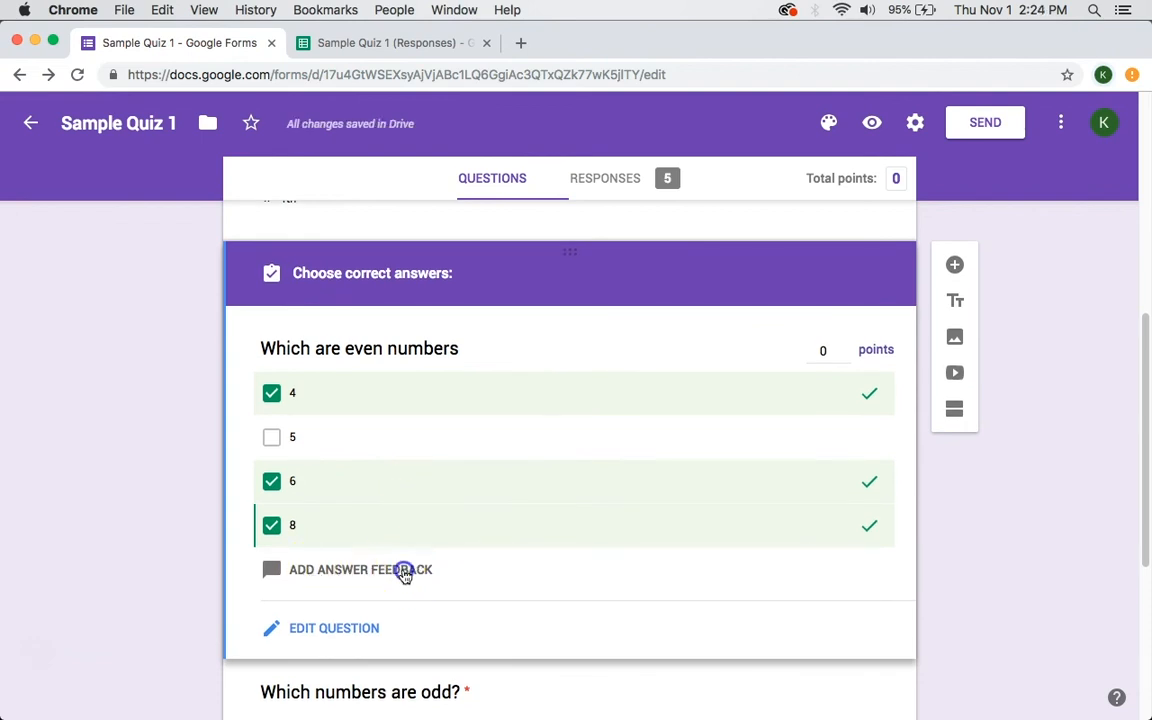
- Check the feedback options for incorrect and correct answers to the even numbers question without adding any
{"action": "left_click", "coordinate": [404, 574]}
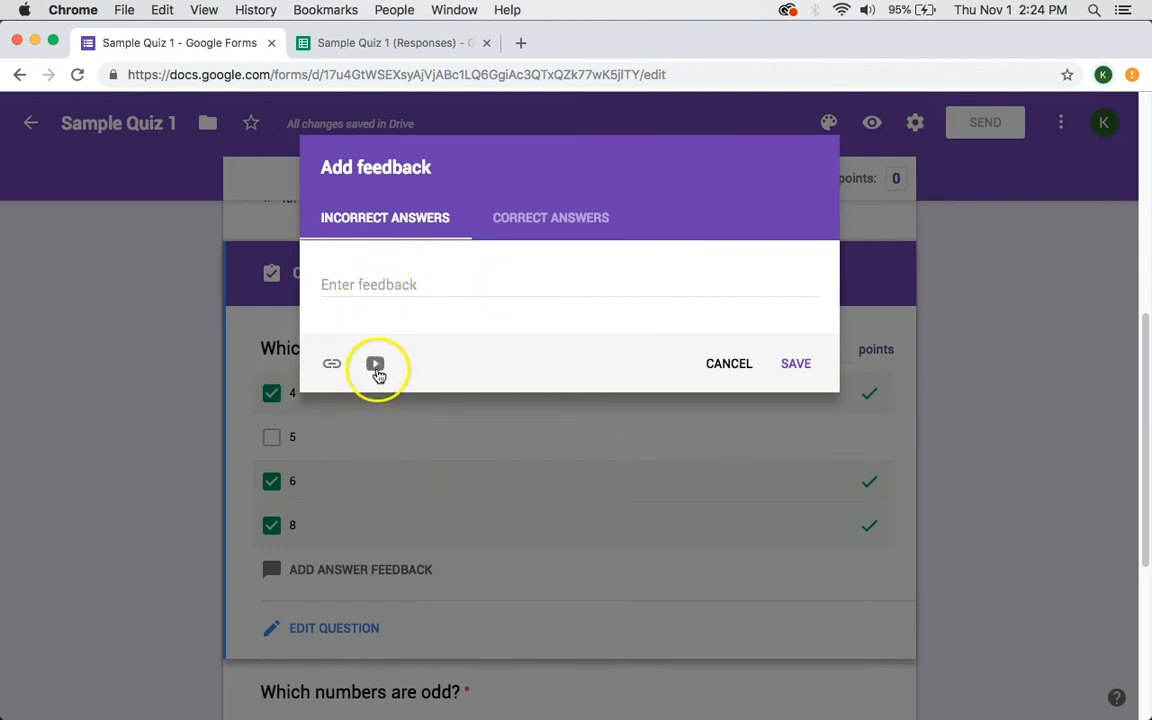
{"action": "left_click", "coordinate": [521, 219]}
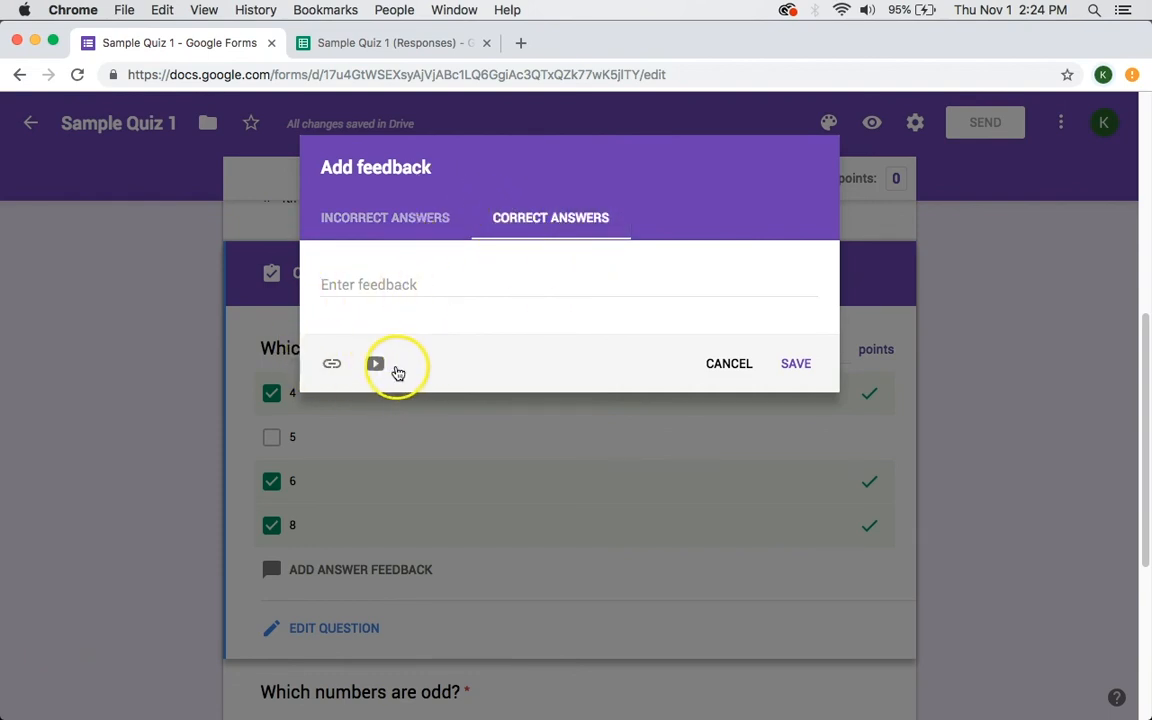
{"action": "left_click", "coordinate": [743, 372]}
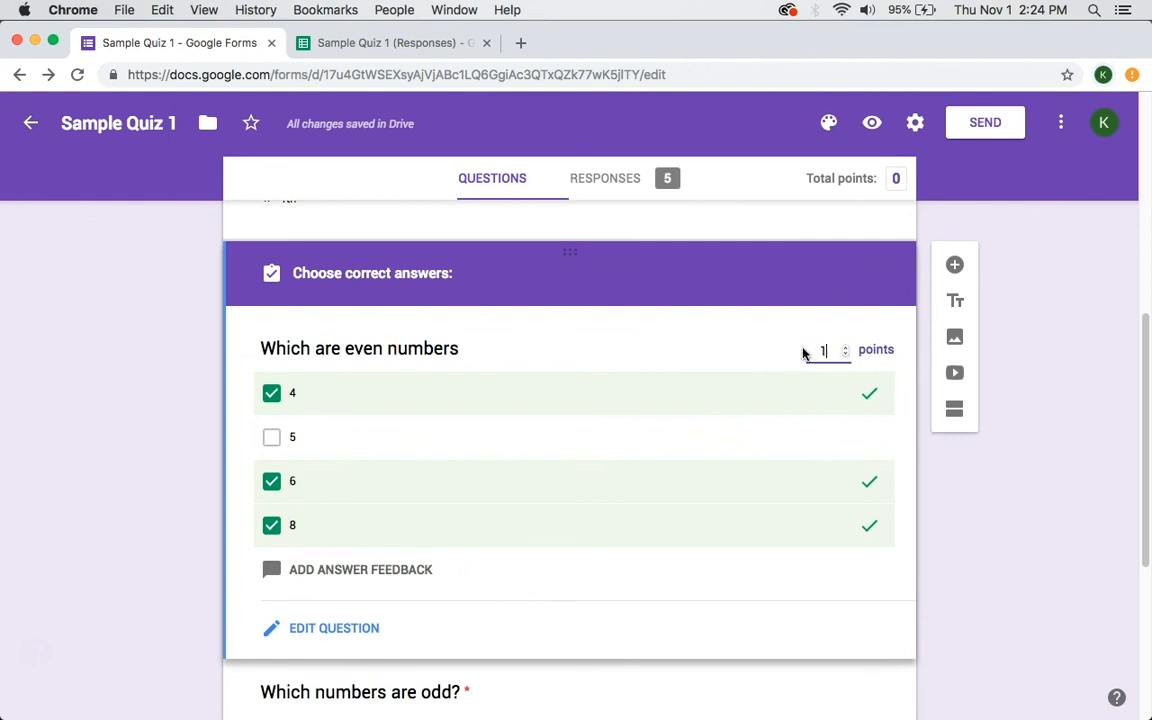
- Set the "Which are even numbers" question to 10 points
{"action": "type", "text": "0"}
{"action": "left_click", "coordinate": [656, 656]}
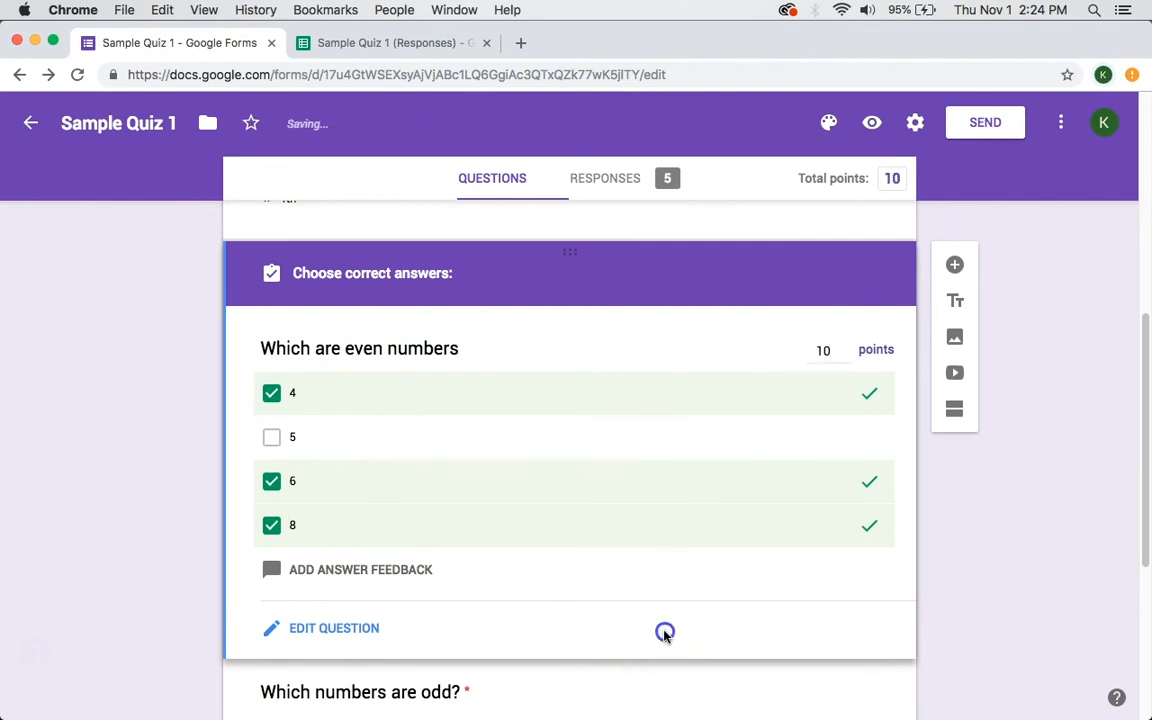
- Set the "Which numbers are odd?" question to 10 points and mark 1, 5 and 7 as its correct answers
{"action": "scroll", "coordinate": [617, 512], "scroll_direction": "down", "scroll_amount": 5}
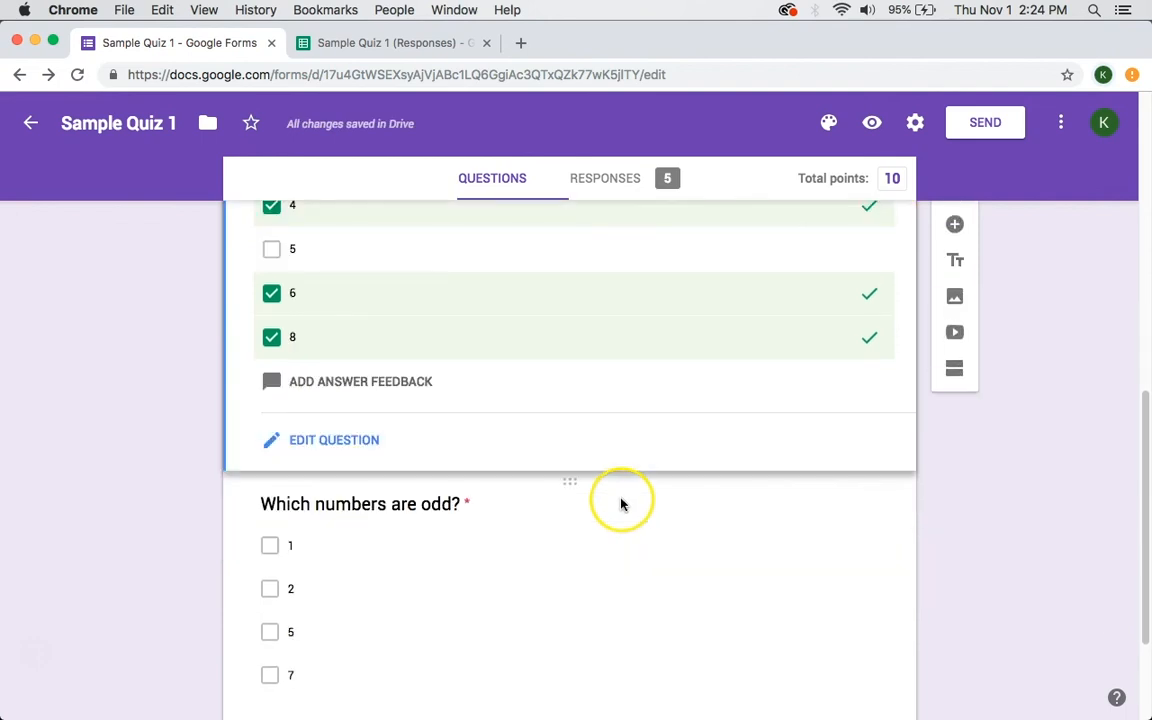
{"action": "left_click", "coordinate": [620, 503]}
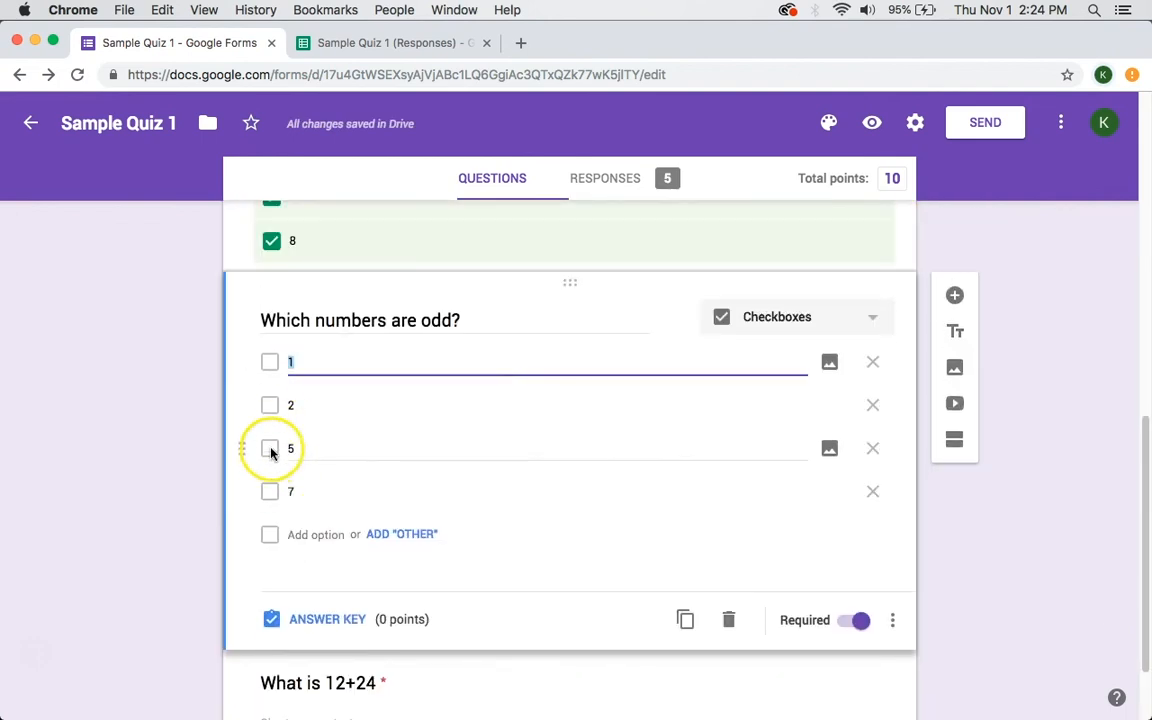
{"action": "left_click", "coordinate": [300, 619]}
{"action": "left_click", "coordinate": [823, 383]}
{"action": "type", "text": "10"}
{"action": "left_click", "coordinate": [843, 510]}
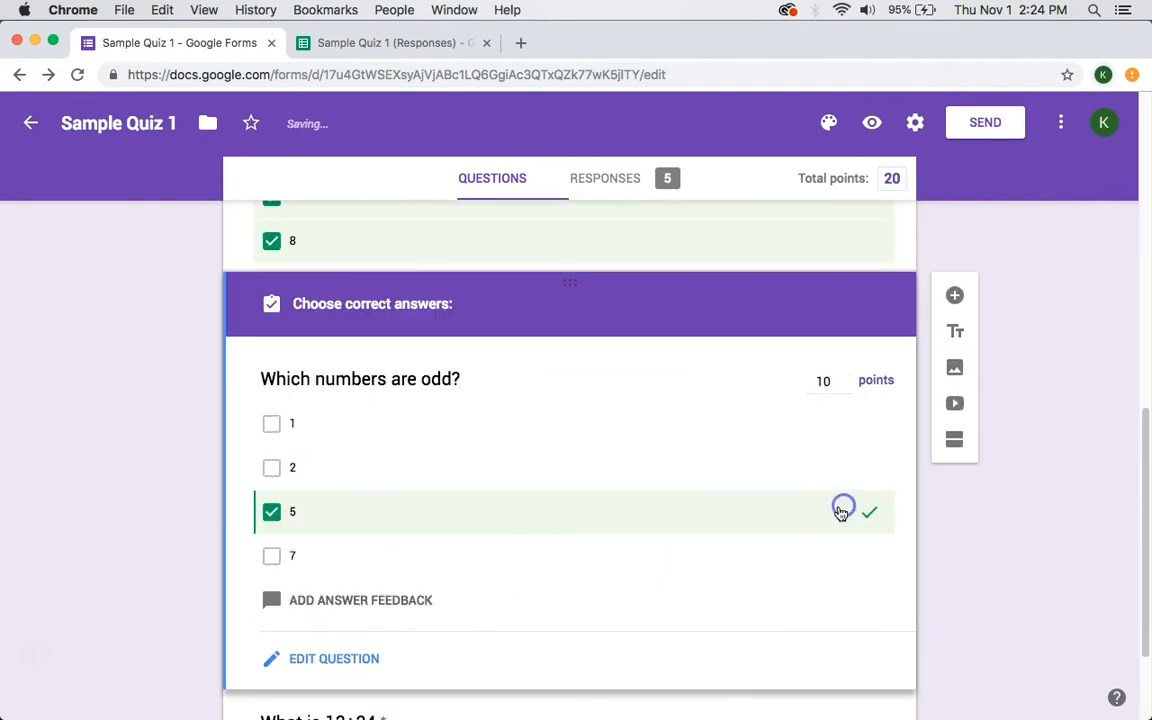
{"action": "left_click", "coordinate": [301, 418]}
{"action": "left_click", "coordinate": [331, 534]}
- Set 36 as the correct answer to "What is 12+24", mark all other answers incorrect and assign 10 points
{"action": "scroll", "coordinate": [504, 535], "scroll_direction": "down", "scroll_amount": 2}
{"action": "left_click", "coordinate": [445, 618]}
{"action": "left_click", "coordinate": [288, 551]}
{"action": "left_click", "coordinate": [335, 634]}
{"action": "left_click", "coordinate": [290, 468]}
{"action": "type", "text": "36"}
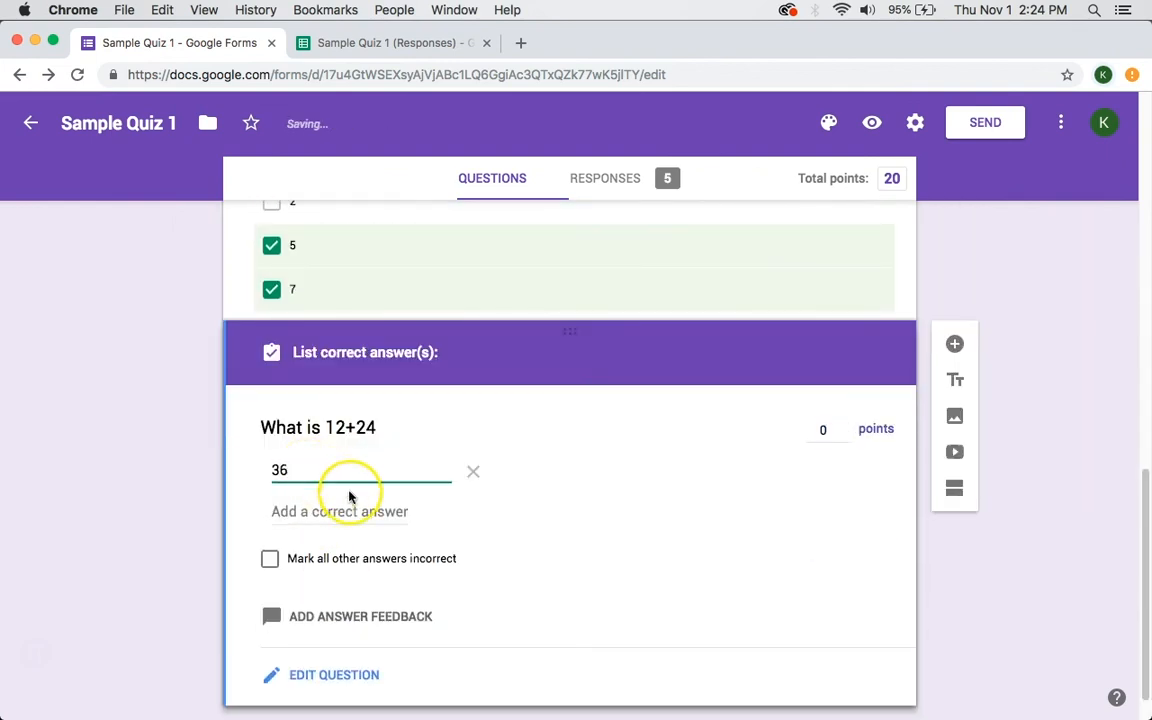
{"action": "left_click", "coordinate": [270, 560]}
{"action": "left_click", "coordinate": [823, 430]}
{"action": "type", "text": "10"}
{"action": "left_click", "coordinate": [766, 451]}
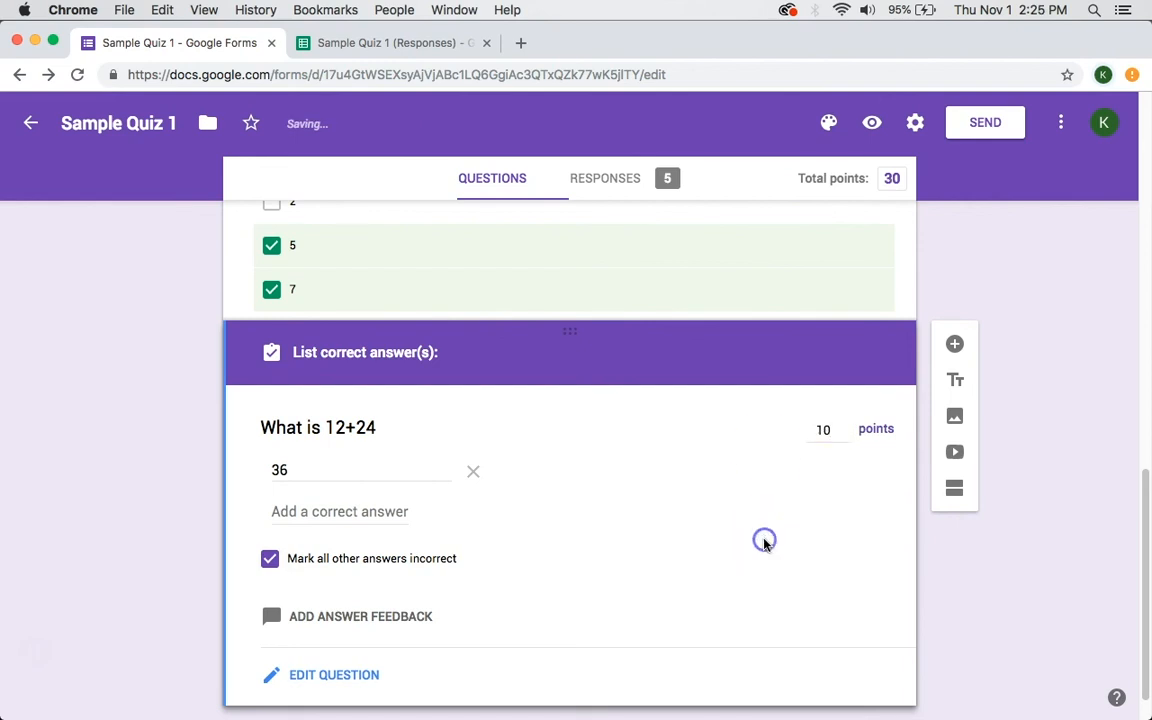
- Show the summary of the responses to Sample Quiz 1
{"action": "scroll", "coordinate": [761, 542], "scroll_direction": "up", "scroll_amount": 3}
{"action": "scroll", "coordinate": [964, 303], "scroll_direction": "up", "scroll_amount": 10}
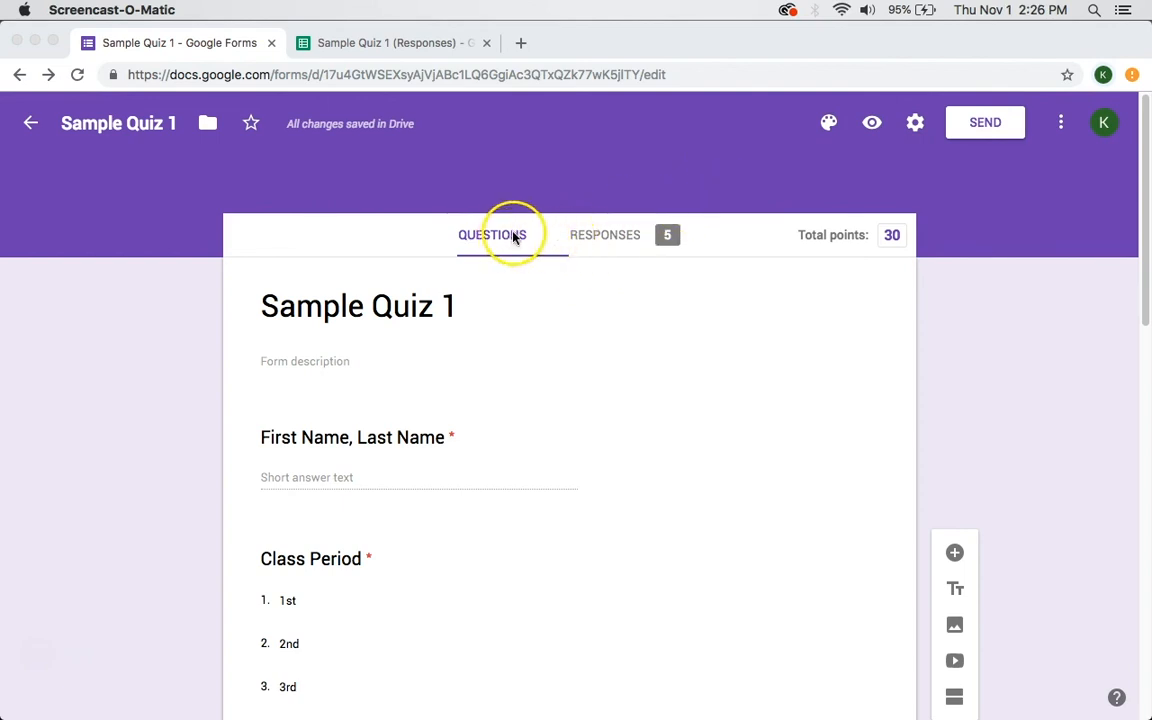
{"action": "left_click", "coordinate": [606, 236]}
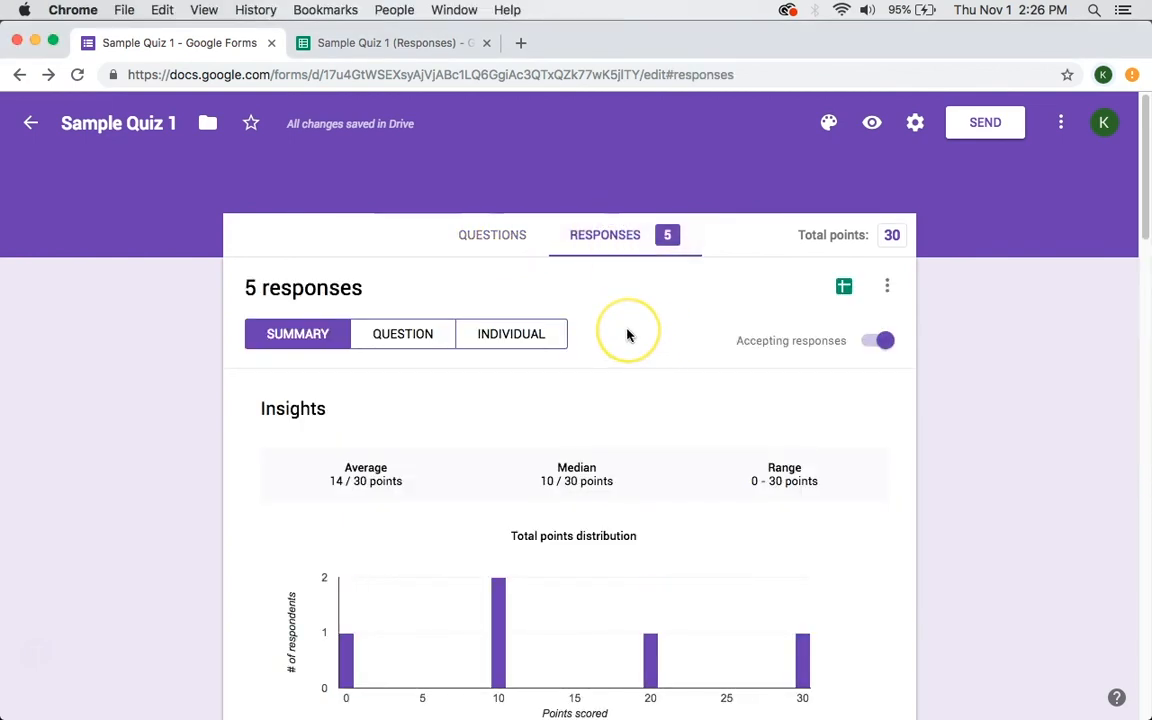
- Examine the response summary's score insights, points distribution, frequently missed questions, respondent names, class periods and even-numbers answers
{"action": "scroll", "coordinate": [627, 334], "scroll_direction": "down", "scroll_amount": 4}
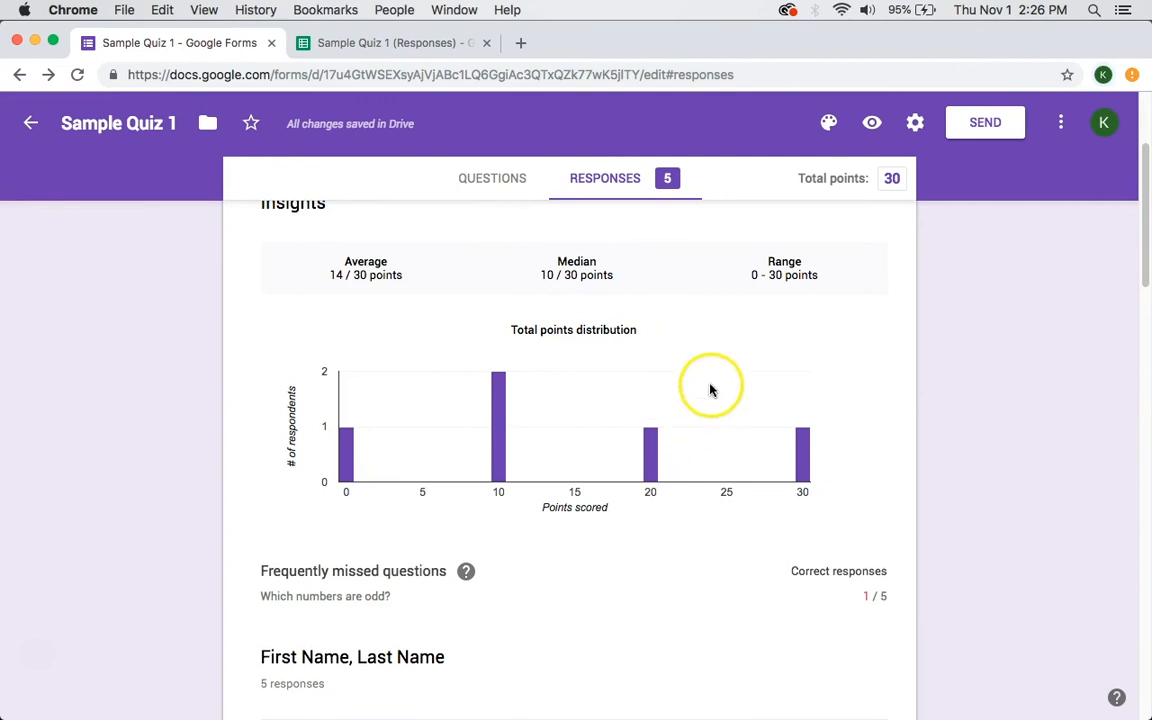
{"action": "scroll", "coordinate": [470, 400], "scroll_direction": "down", "scroll_amount": 3}
{"action": "scroll", "coordinate": [520, 470], "scroll_direction": "down", "scroll_amount": 2}
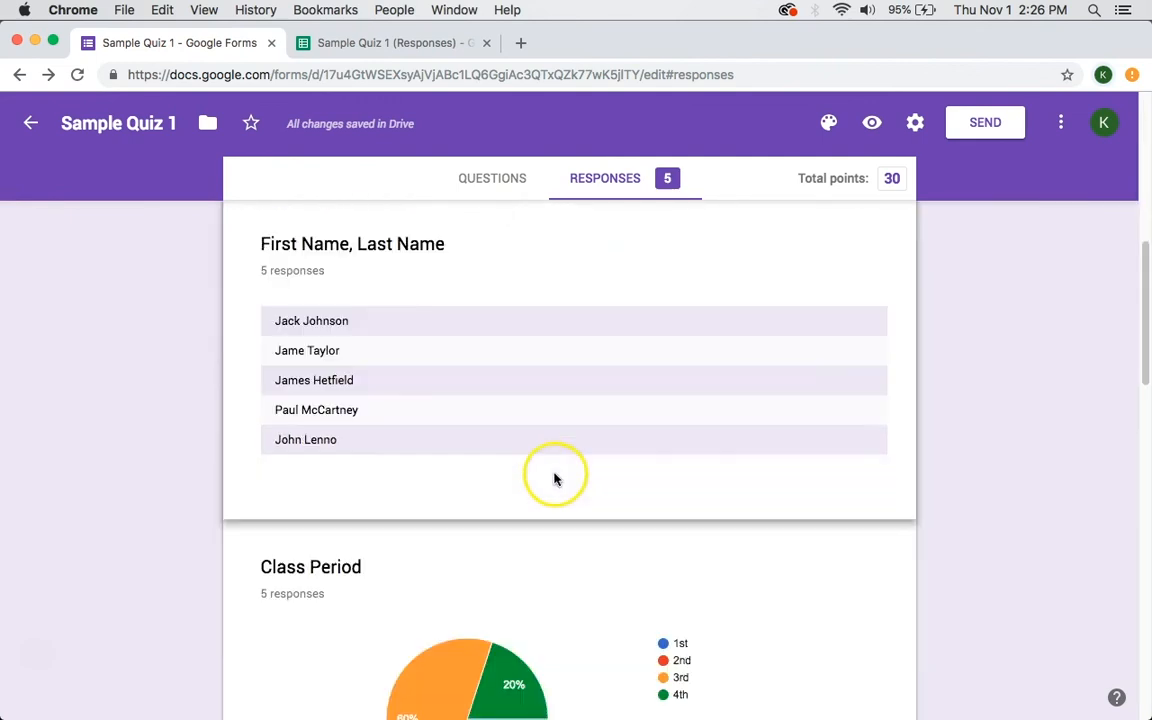
{"action": "scroll", "coordinate": [555, 479], "scroll_direction": "down", "scroll_amount": 5}
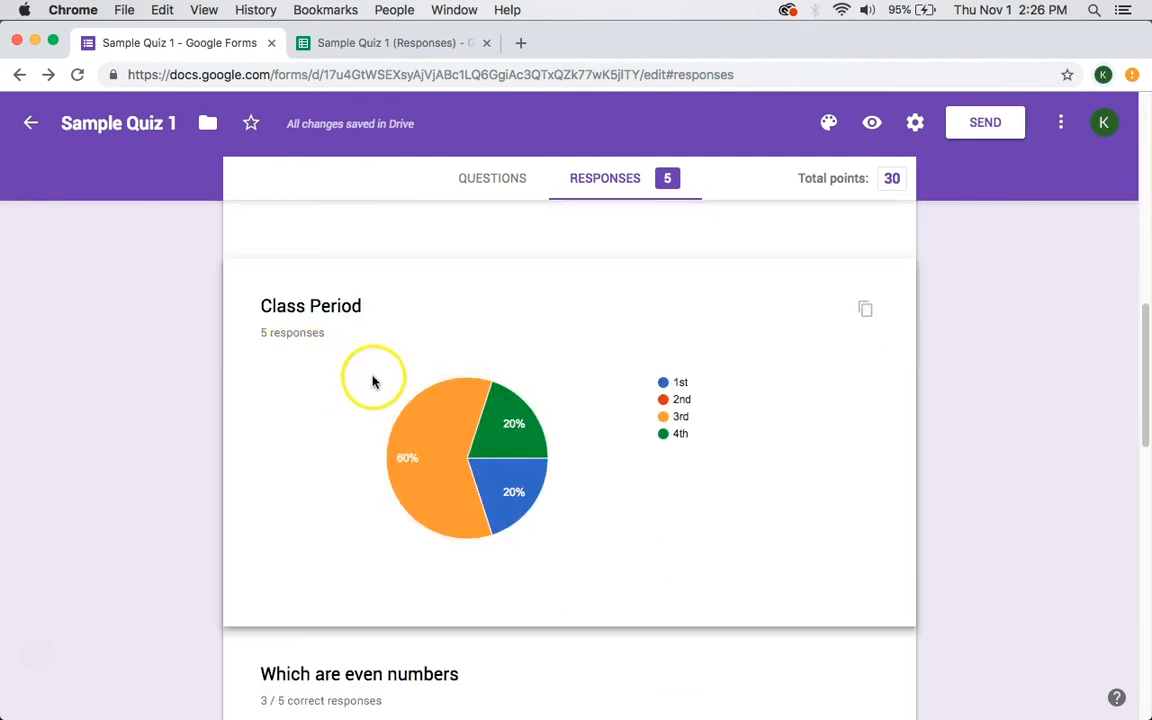
{"action": "mouse_move", "coordinate": [447, 459]}
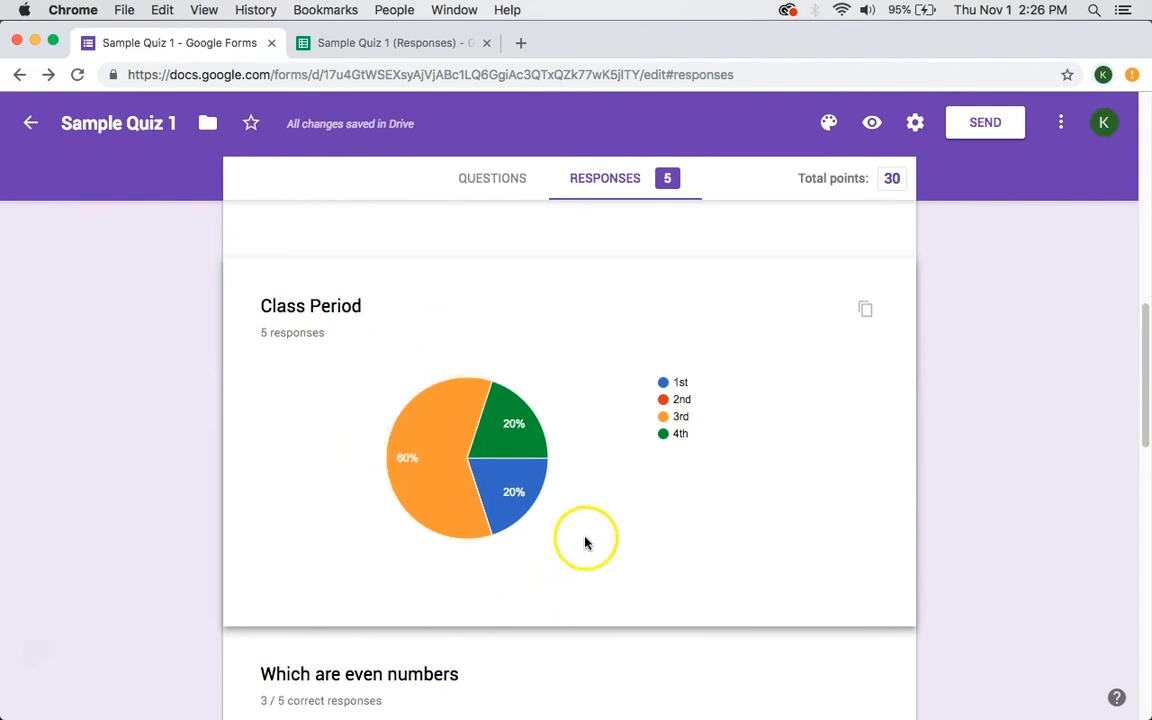
{"action": "scroll", "coordinate": [568, 490], "scroll_direction": "down", "scroll_amount": 2}
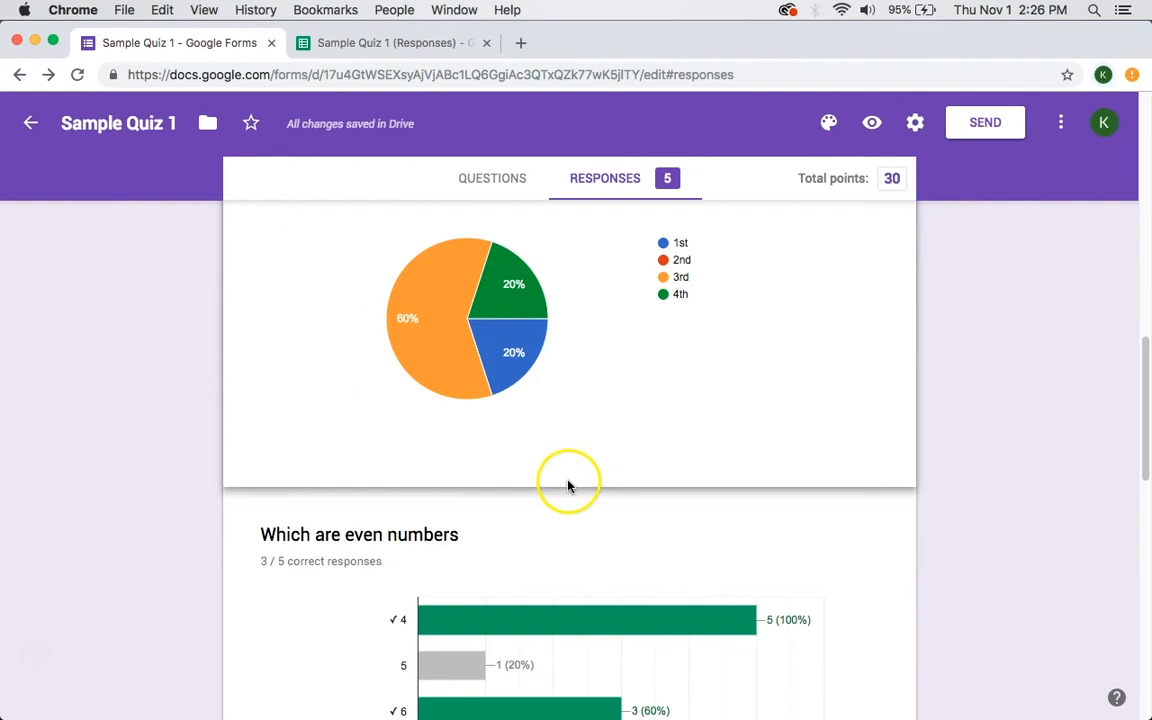
- Open the linked response spreadsheet for Sample Quiz 1 in Google Sheets
{"action": "scroll", "coordinate": [562, 532], "scroll_direction": "up", "scroll_amount": 10}
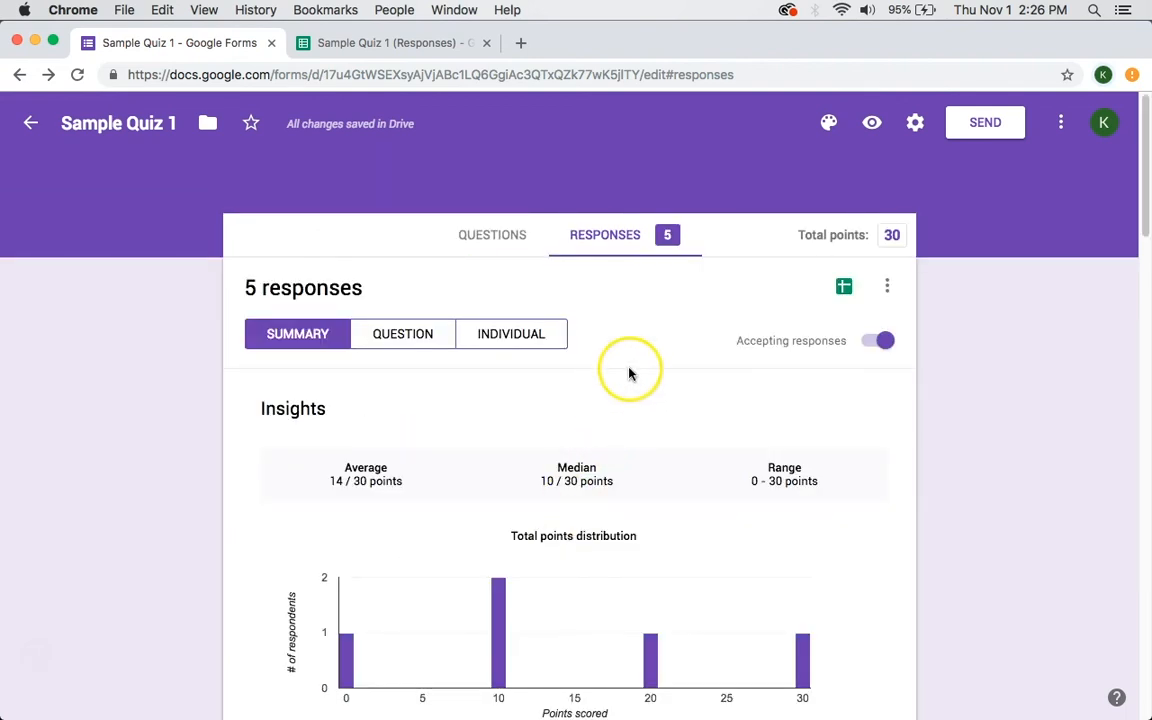
{"action": "left_click", "coordinate": [846, 289]}
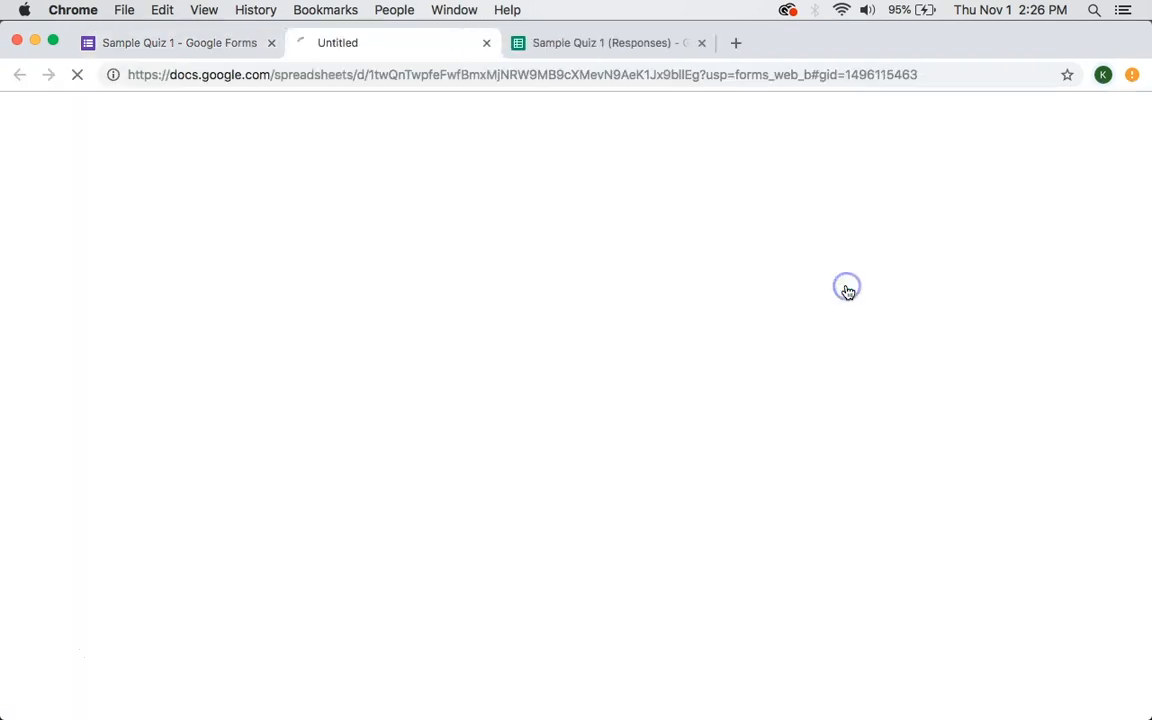